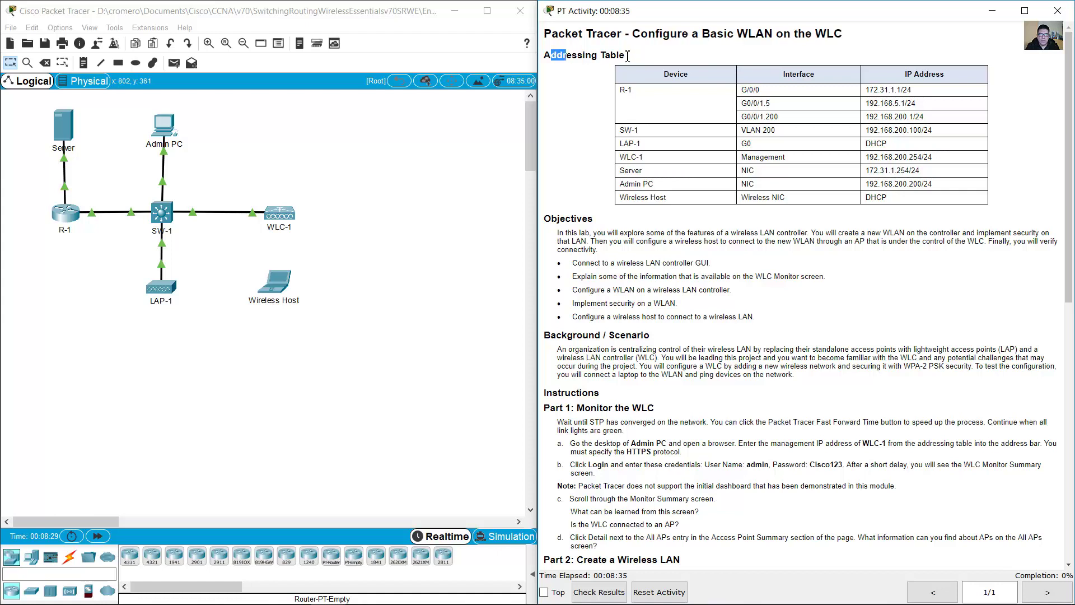
- Review R-1's addressing-table entries: G0/0/0 at 172.31.1.1/24 and its subinterfaces
click(617, 94)
drag(618, 95, 633, 92)
drag(107, 258, 39, 192)
click(747, 92)
click(68, 186)
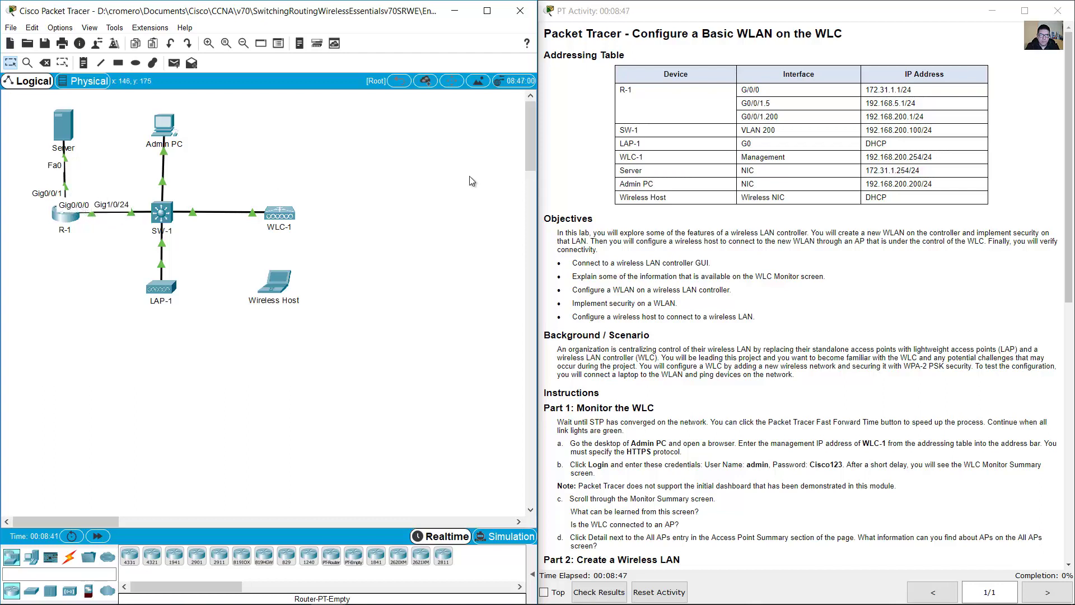
double_click(749, 92)
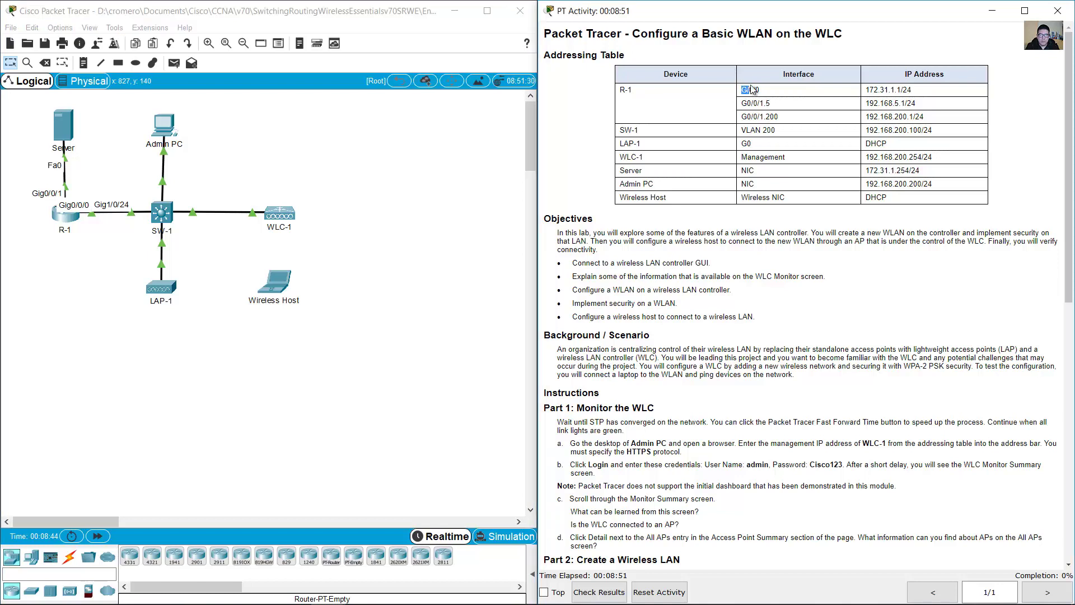
triple_click(756, 92)
triple_click(914, 93)
shift+click(751, 90)
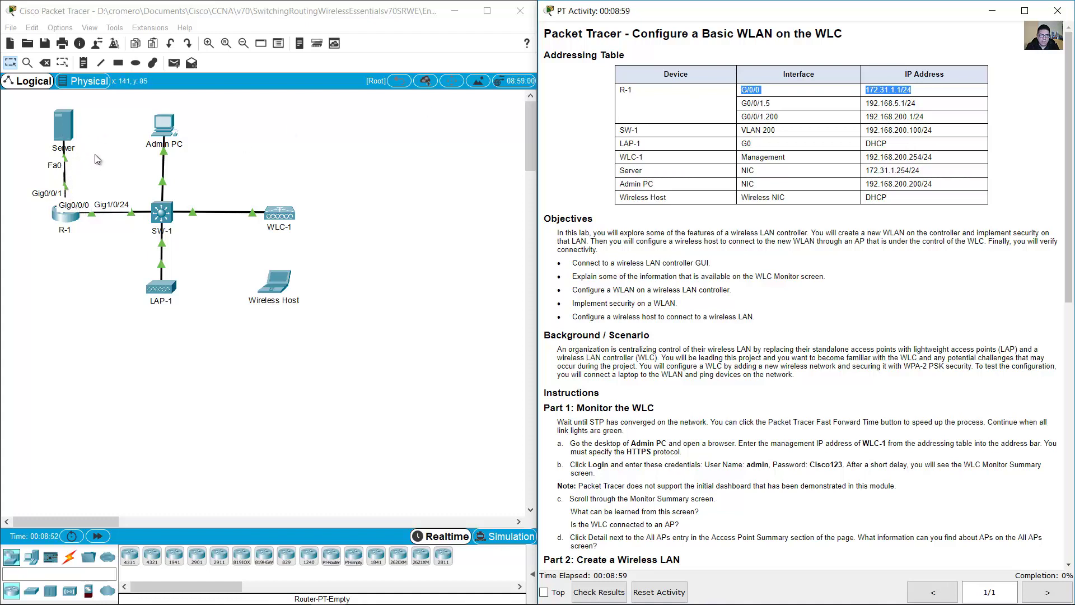
drag(744, 106, 918, 119)
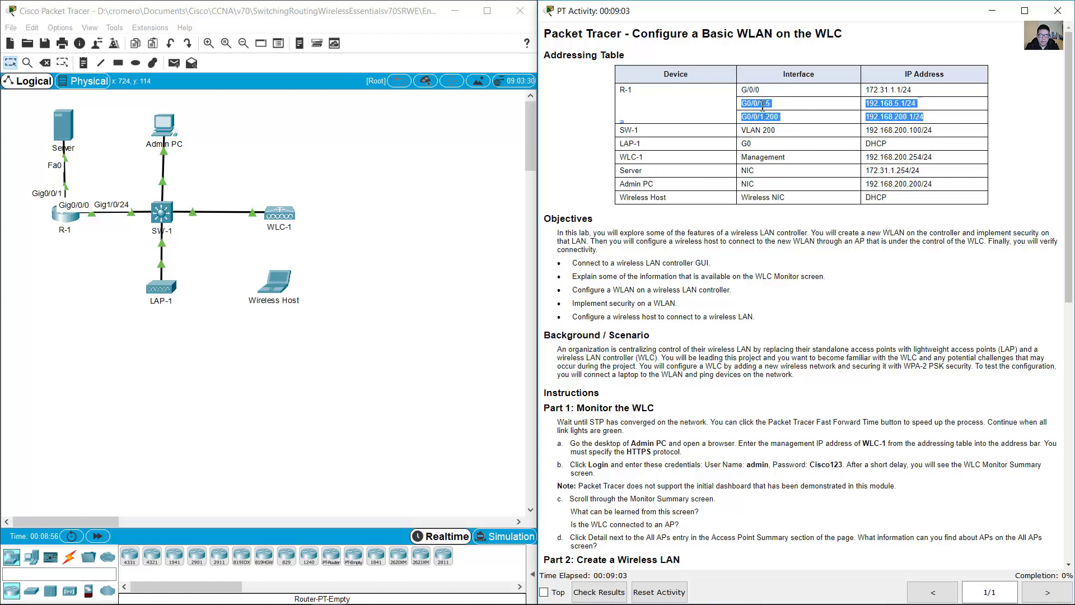
click(763, 106)
drag(741, 103, 788, 122)
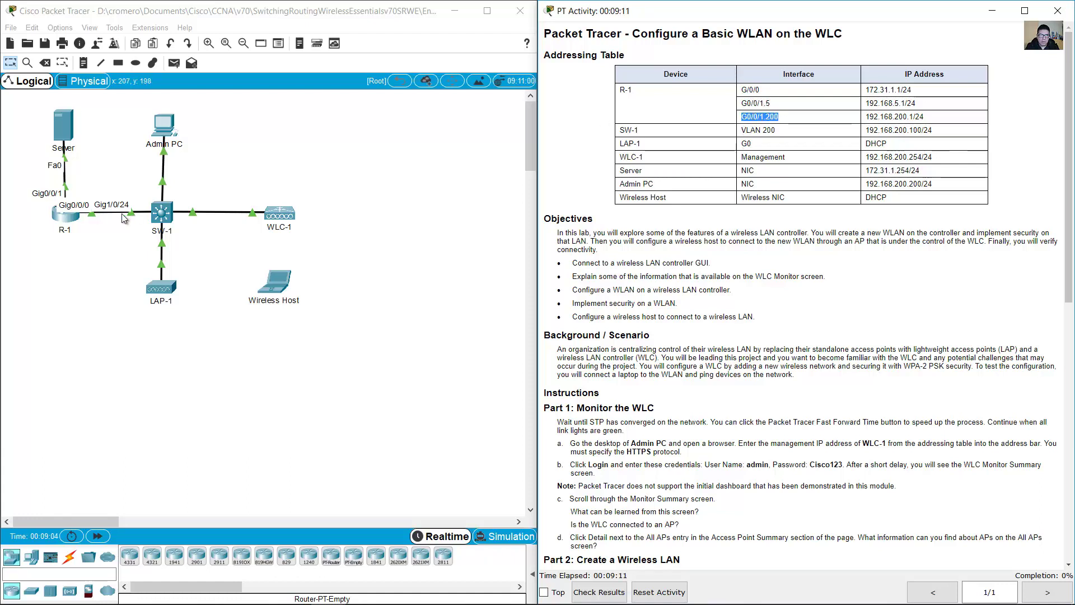
- Locate SW-1, WLC-1 and LAP-1 on the topology alongside R-1's subinterface rows
click(91, 245)
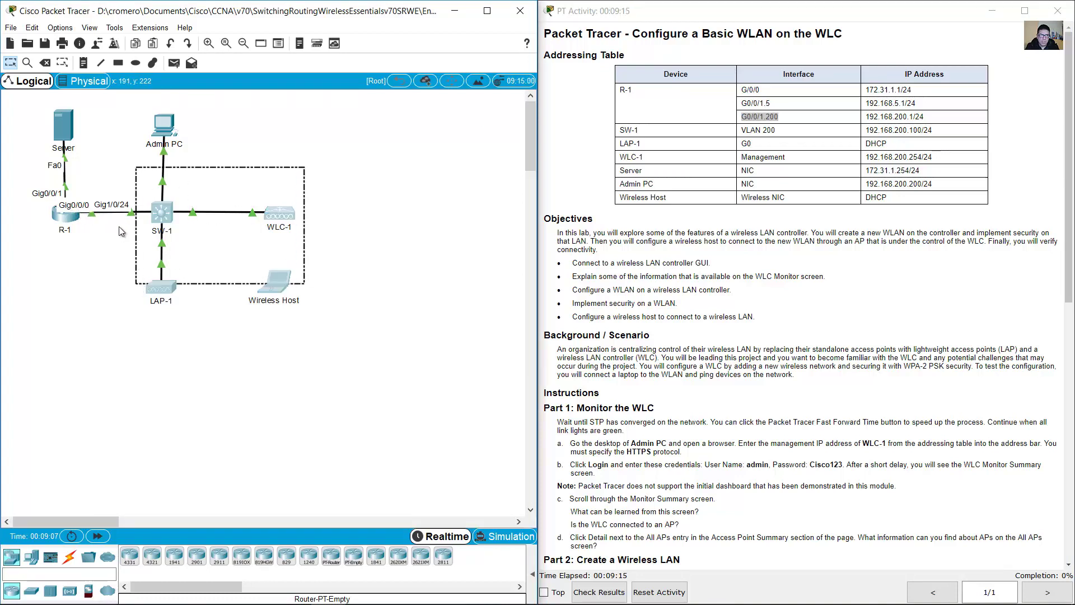
drag(301, 163, 187, 232)
click(115, 246)
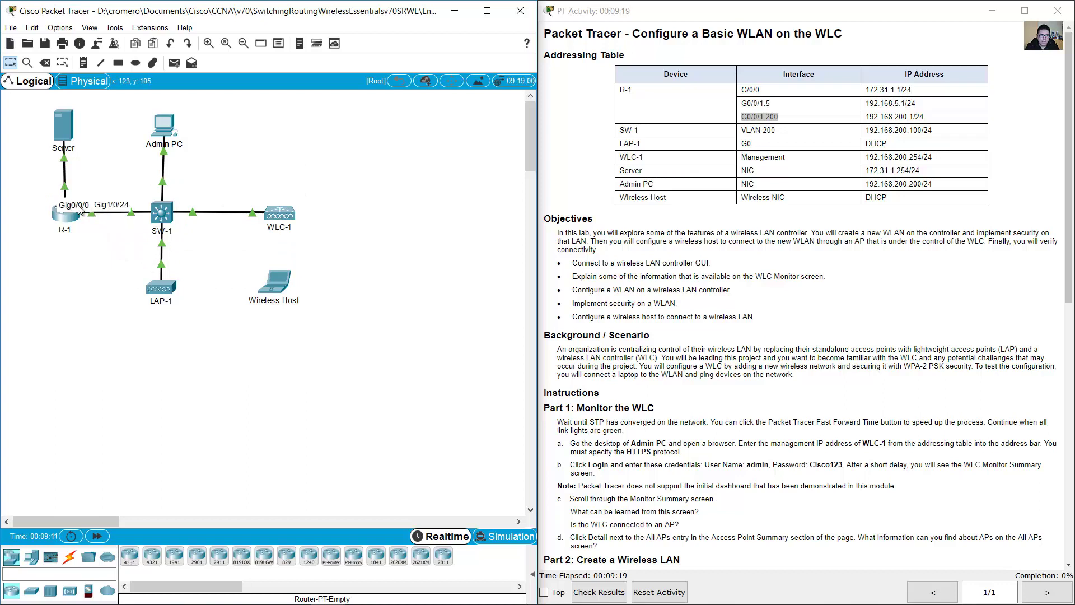
click(742, 115)
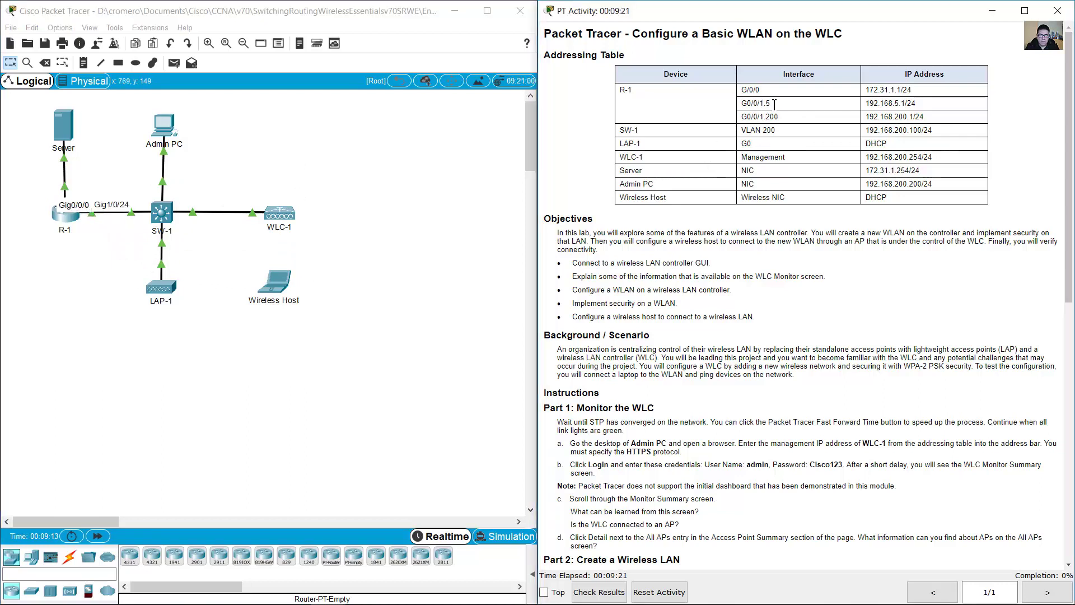
drag(775, 105, 958, 124)
click(771, 102)
drag(831, 115, 853, 132)
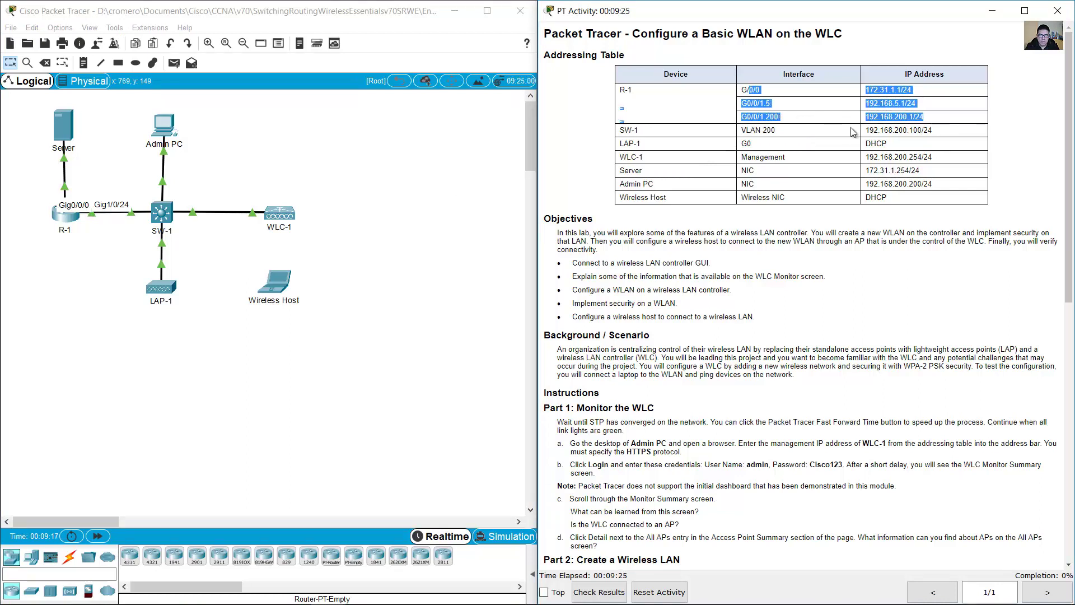
click(707, 189)
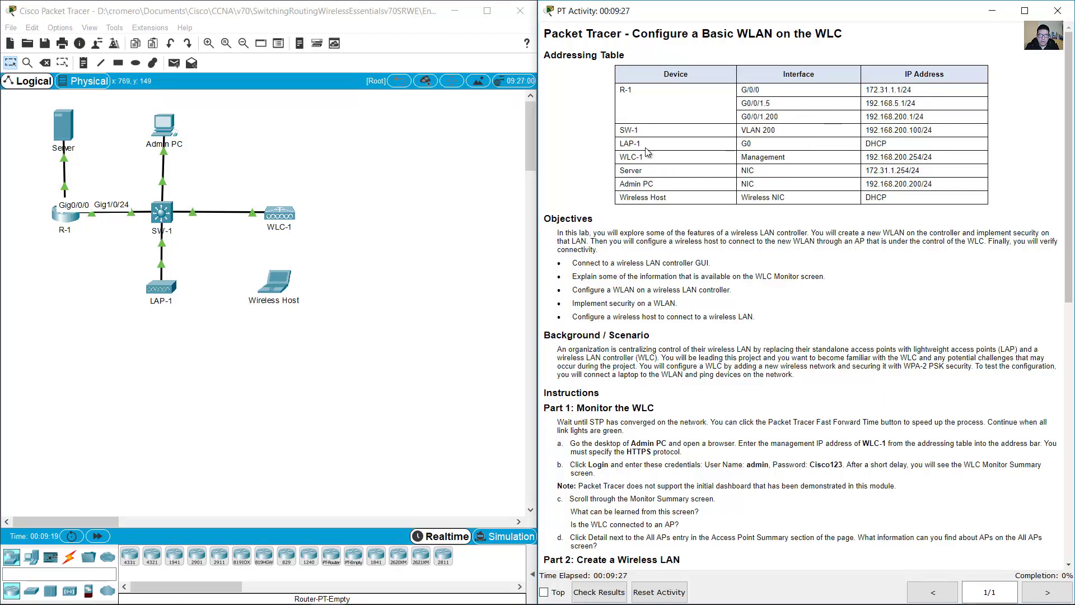
- Match the SW-1, LAP-1, WLC-1, Server, Admin PC and Wireless Host table rows to the topology
drag(623, 132, 902, 130)
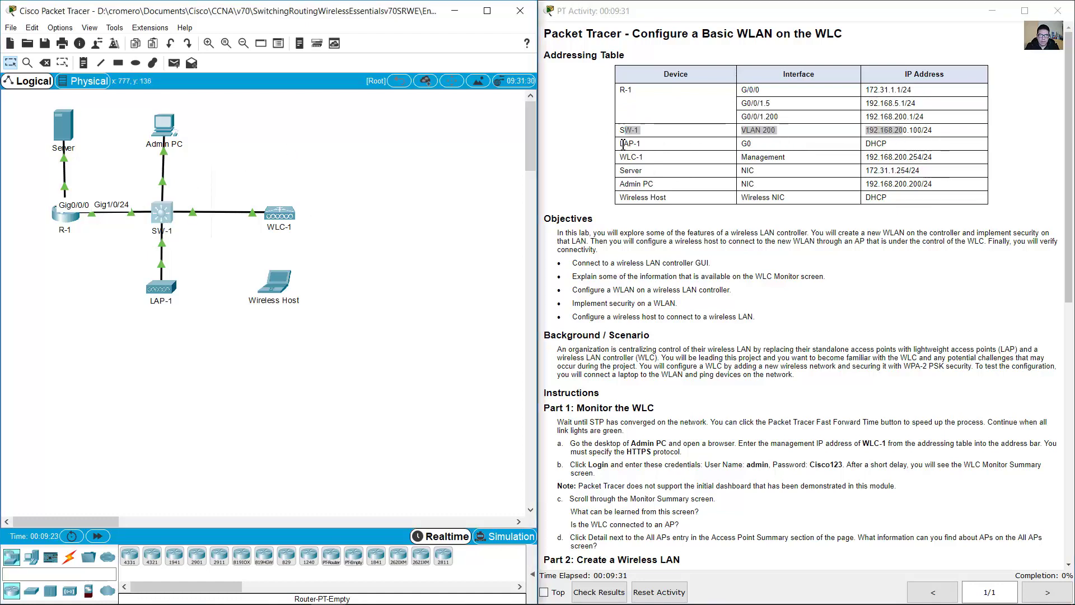
drag(623, 144, 894, 145)
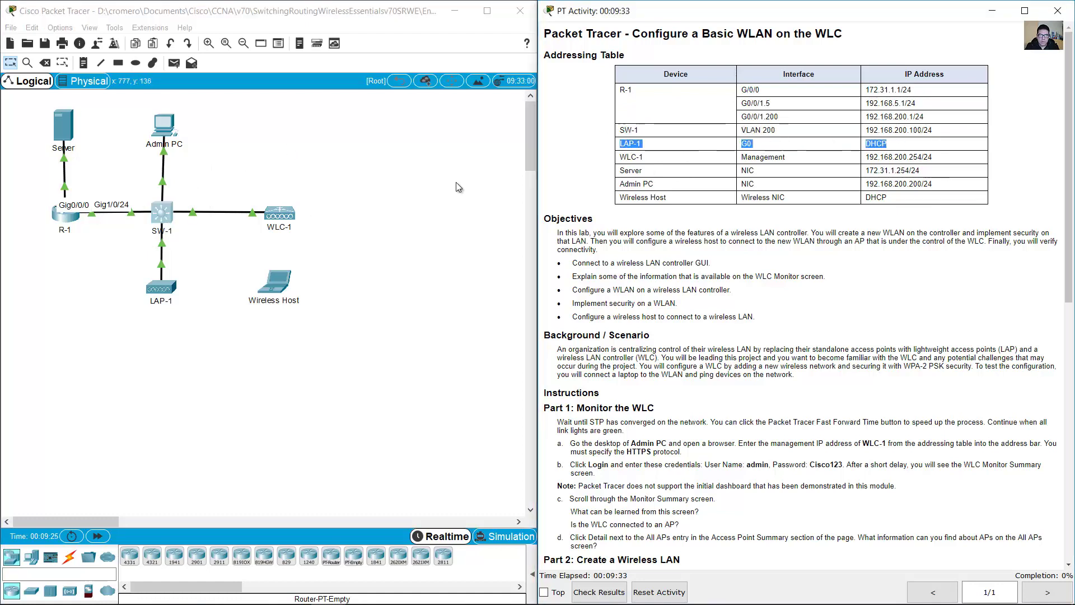
drag(189, 355, 125, 263)
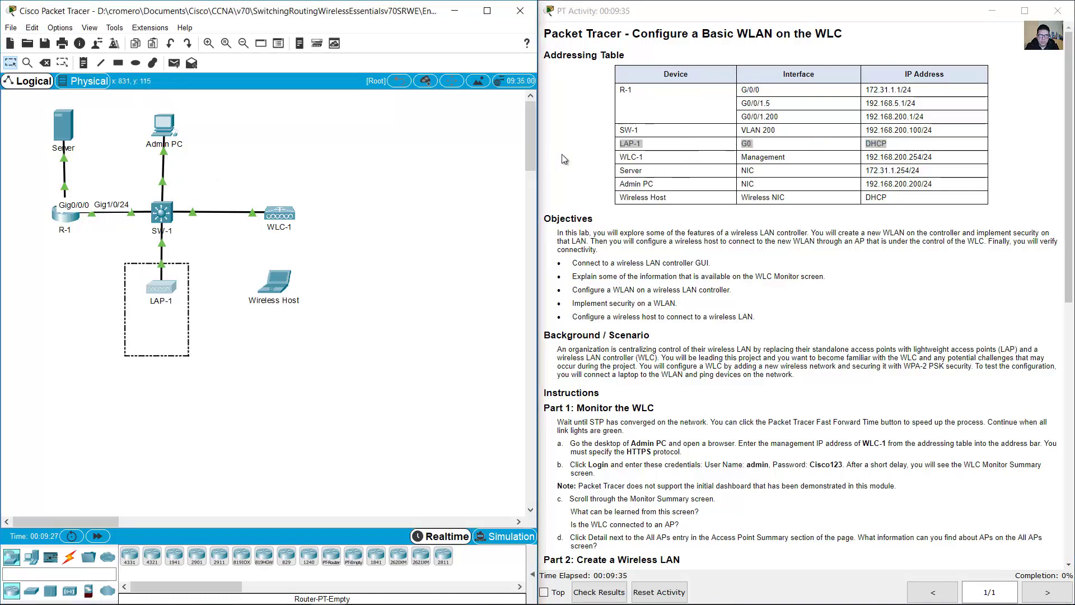
drag(625, 158, 308, 247)
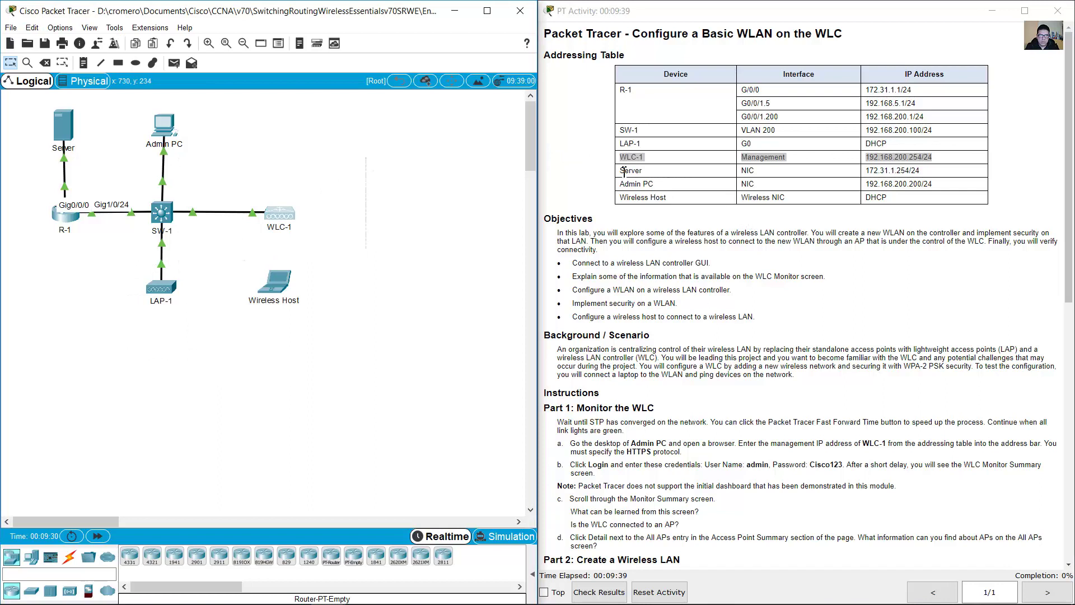
drag(624, 171, 941, 174)
drag(108, 111, 20, 172)
drag(624, 184, 953, 185)
click(156, 161)
drag(123, 112, 227, 181)
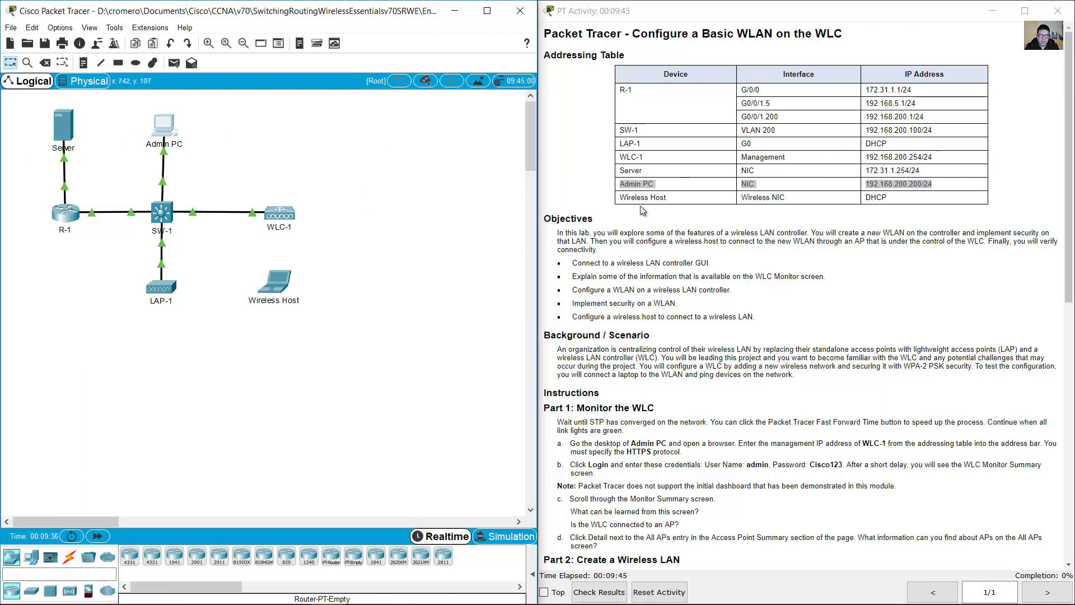
drag(631, 200, 897, 199)
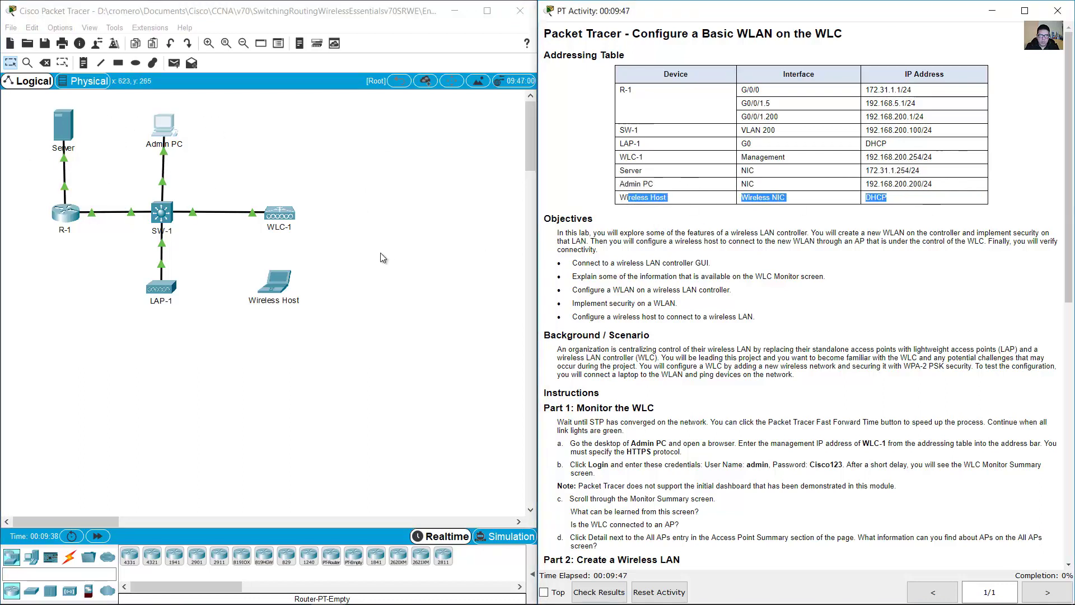
click(378, 253)
drag(345, 261, 219, 365)
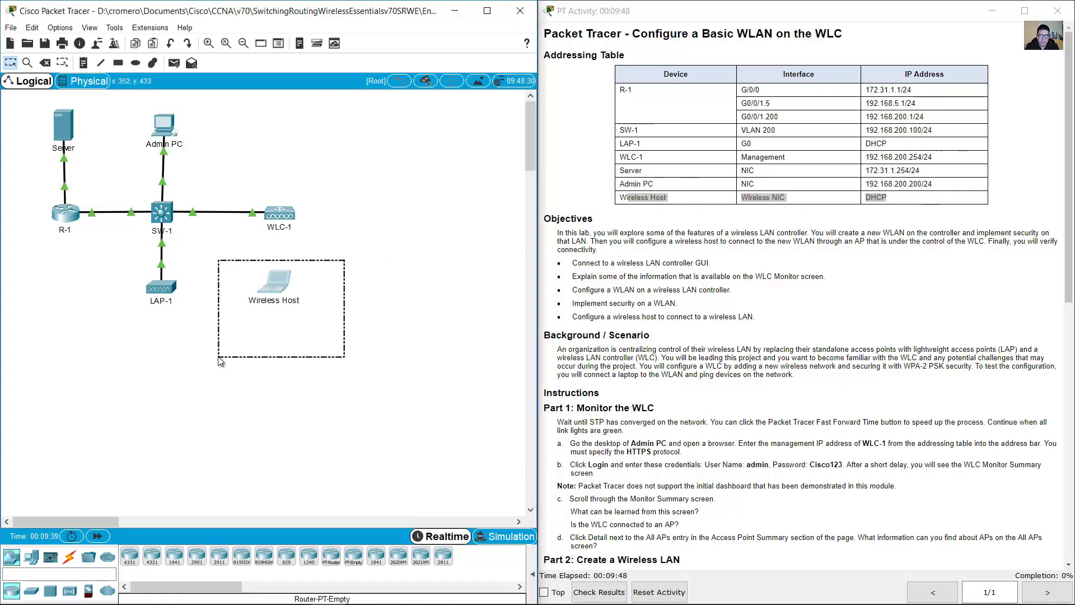
click(804, 288)
scroll(803, 288, down, 10)
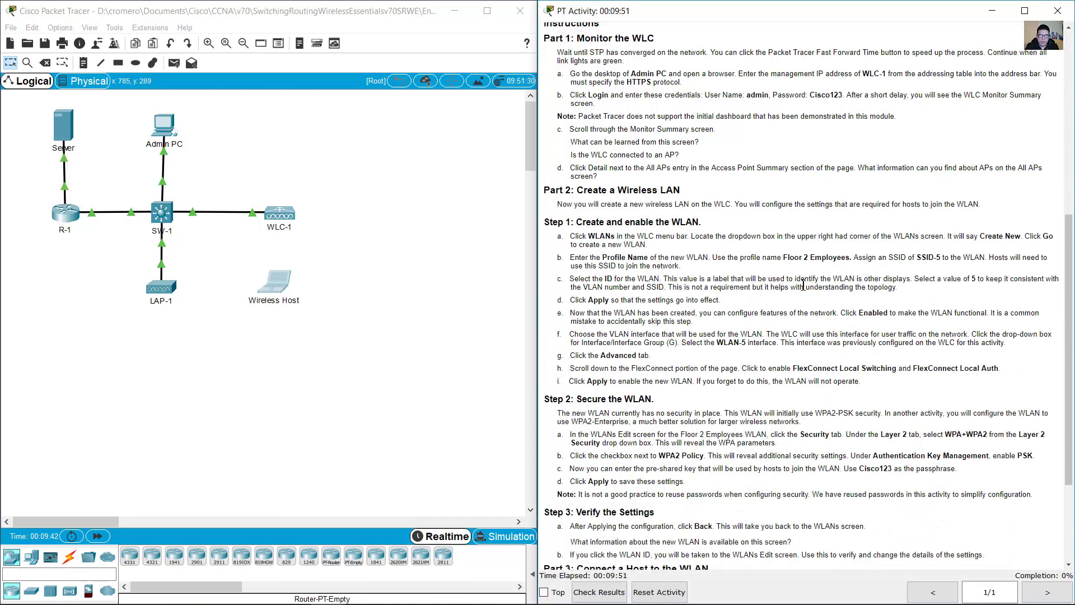
- Read the Monitor the WLC instructions about waiting for STP convergence across all devices
drag(577, 38, 656, 41)
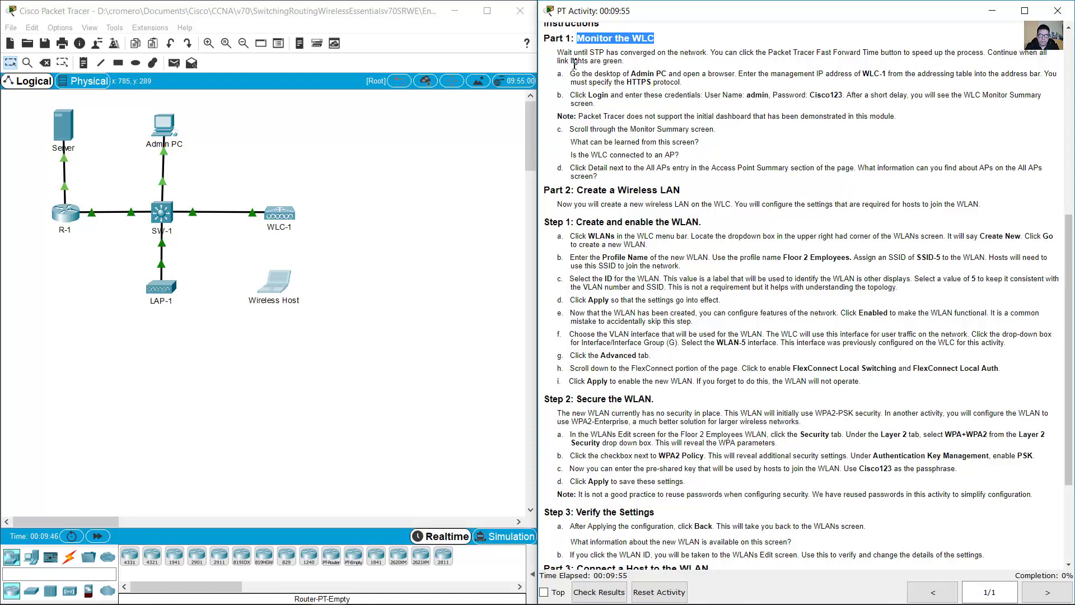
drag(559, 53, 712, 51)
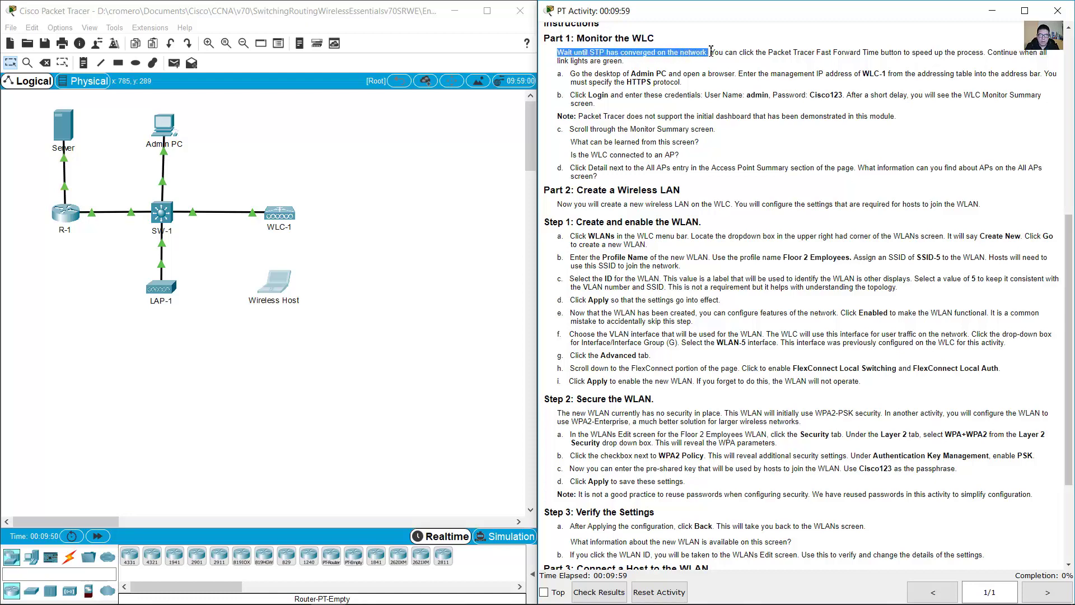
drag(257, 147, 43, 286)
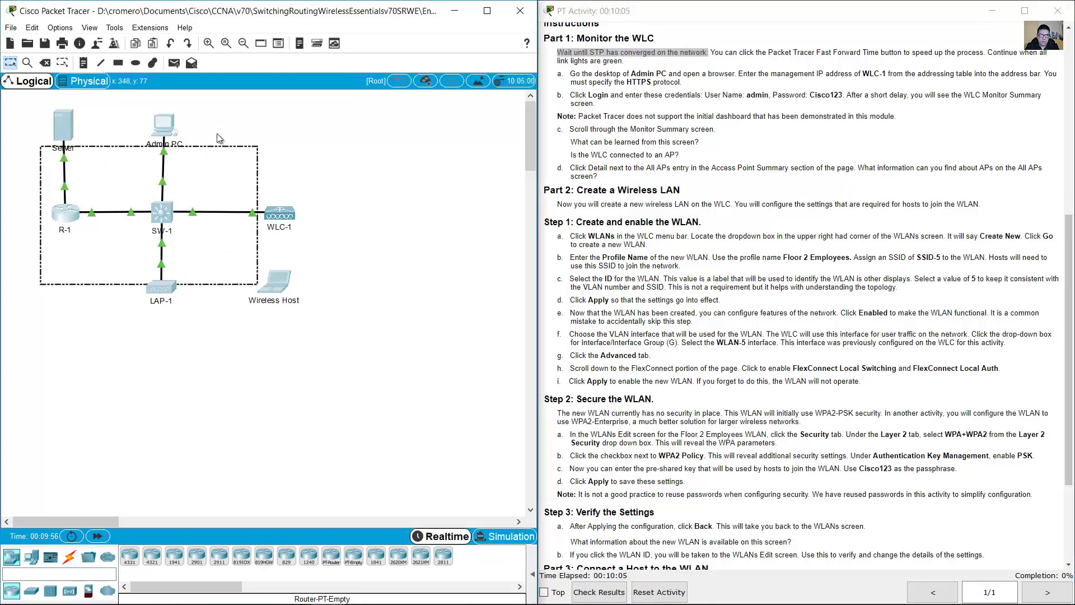
click(217, 134)
drag(267, 107, 38, 304)
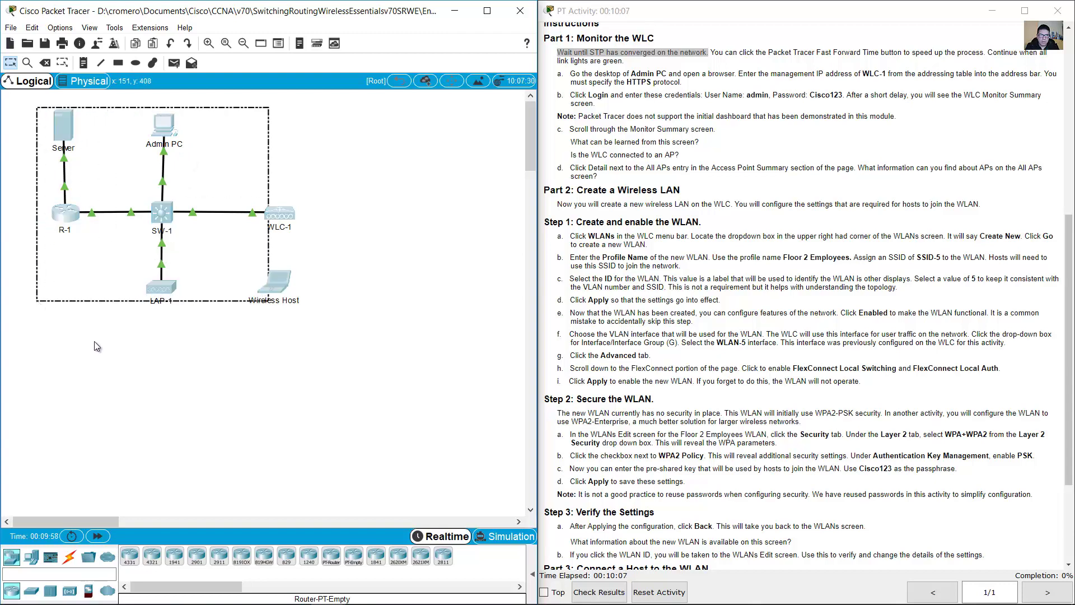
click(99, 345)
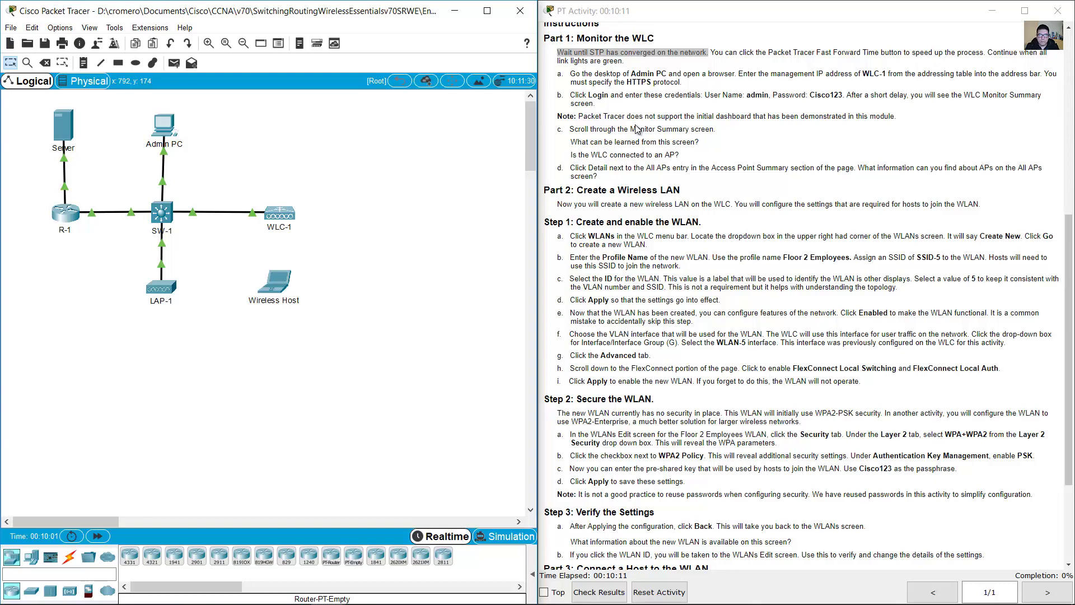
drag(623, 75, 733, 75)
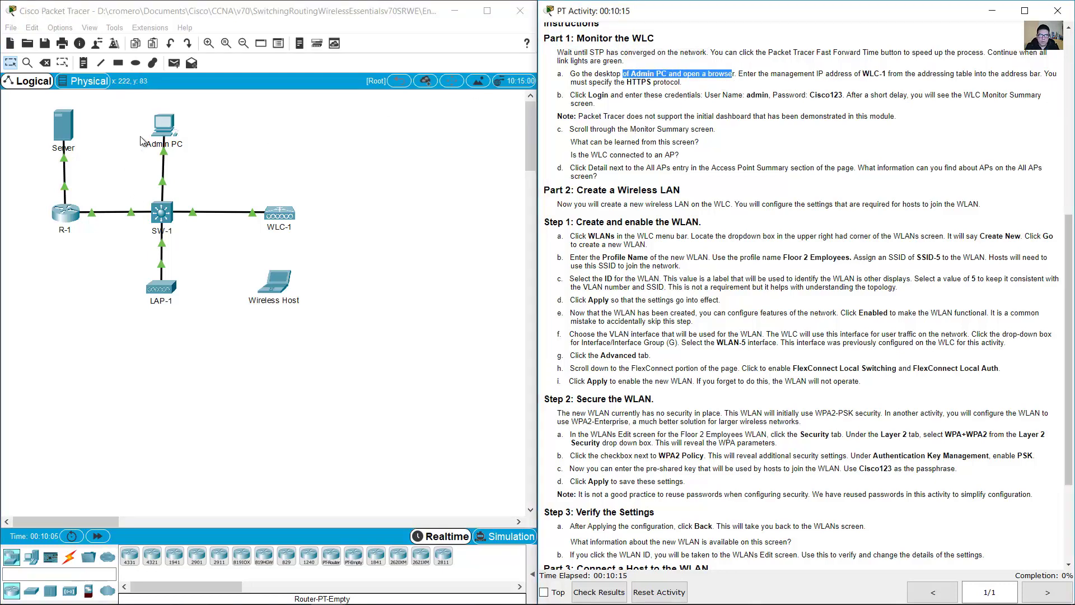
- Launch the Web Browser from the Admin PC's desktop
click(164, 130)
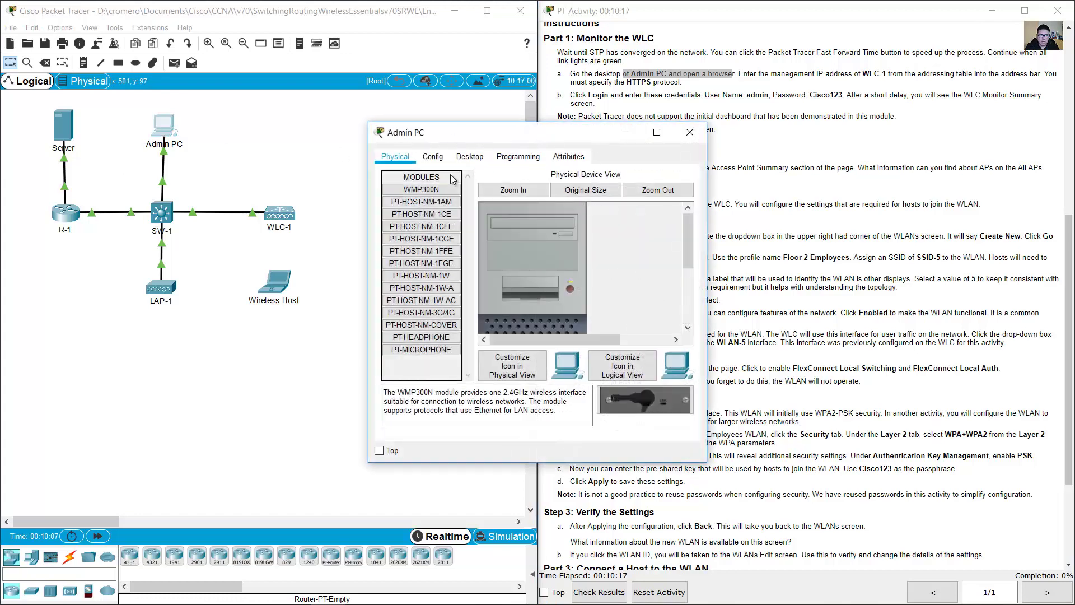
click(471, 158)
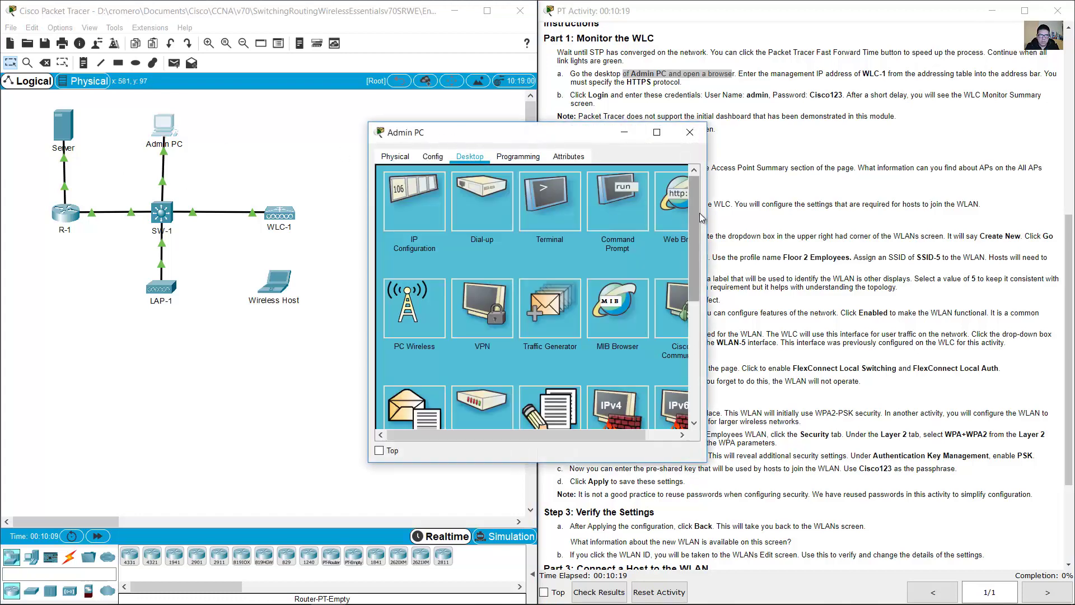
drag(572, 436, 605, 435)
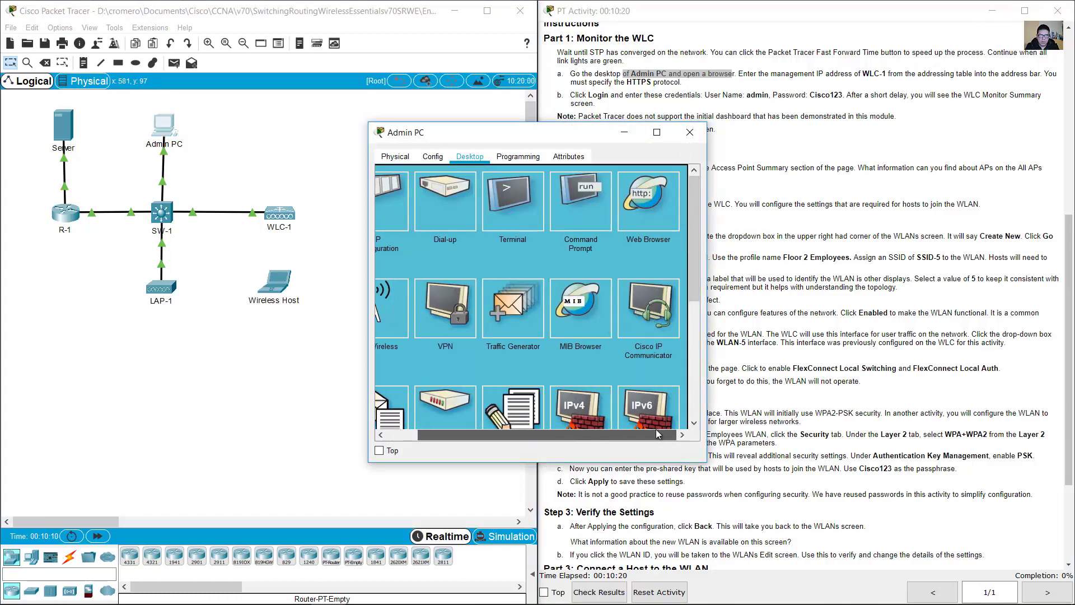
click(655, 220)
- Note WLC-1's management IP 192.168.200.254 and the HTTPS requirement, then return to the browser
click(804, 133)
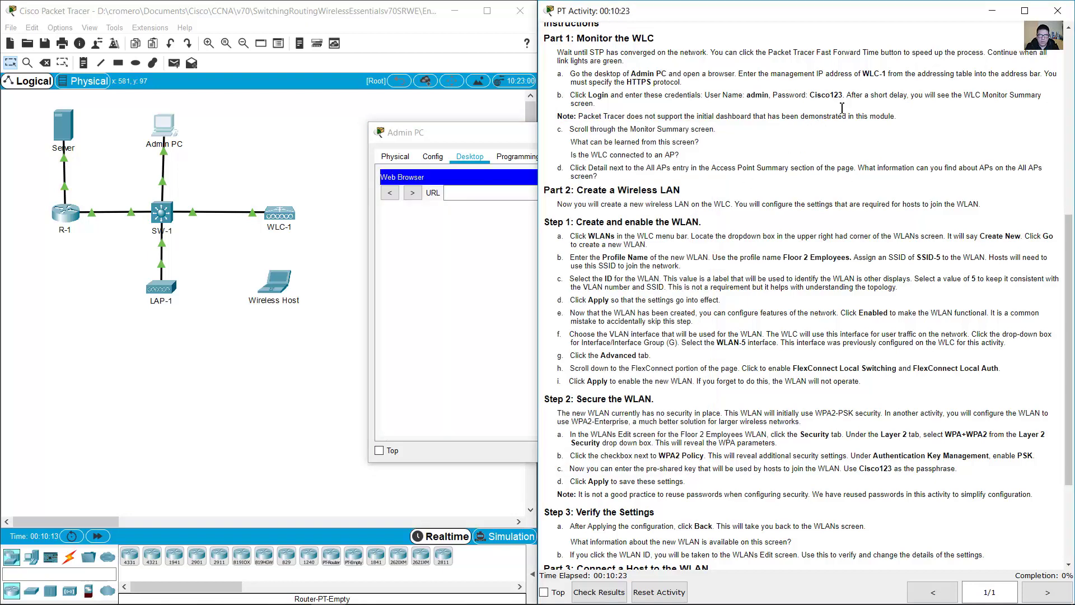
drag(749, 78, 881, 74)
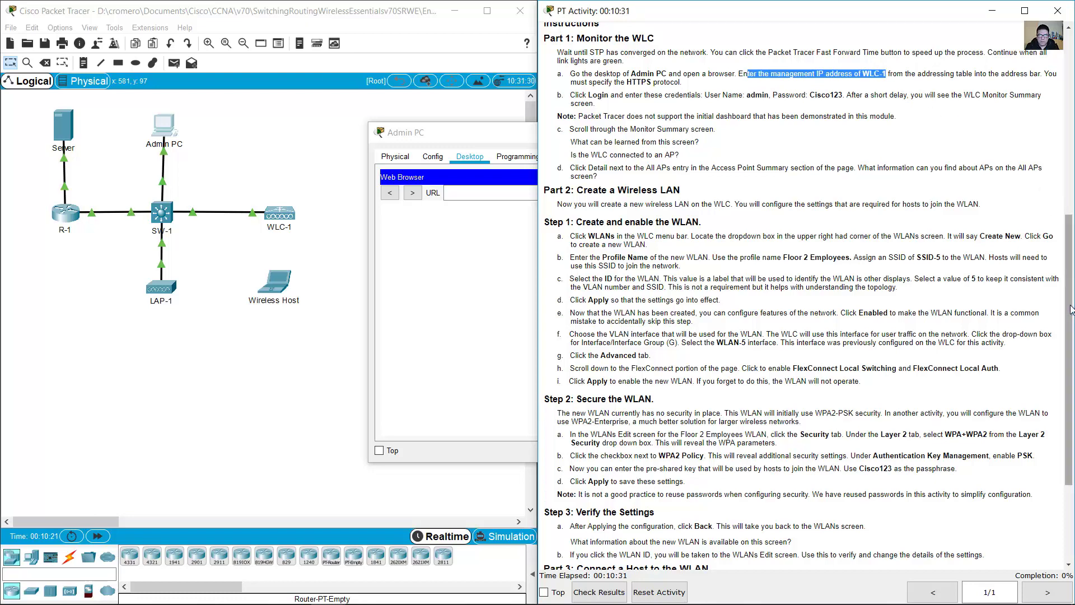
drag(1071, 310, 1071, 128)
click(877, 160)
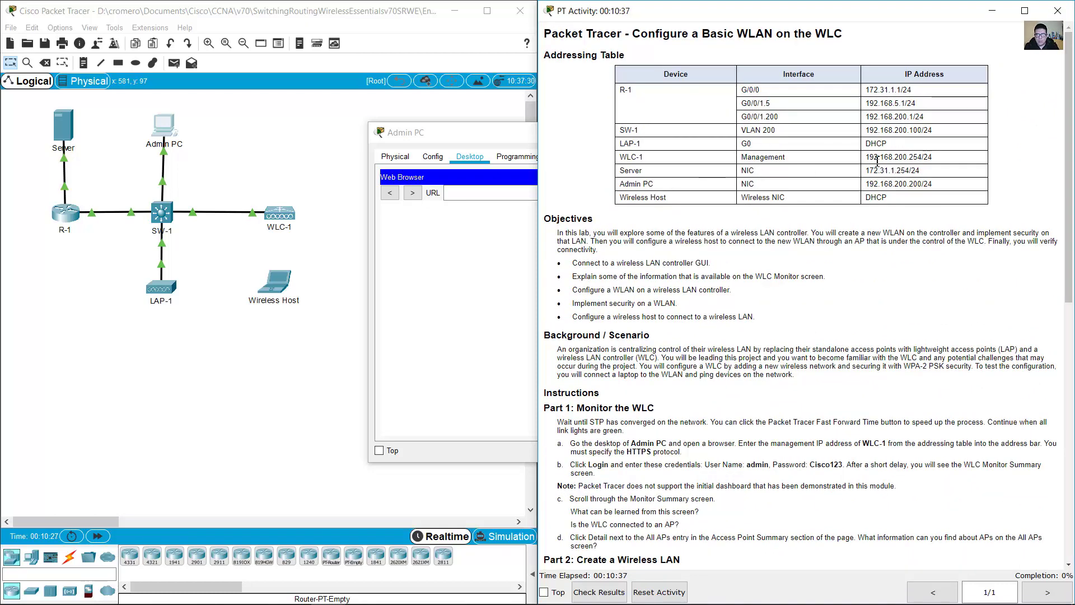
drag(865, 158, 924, 158)
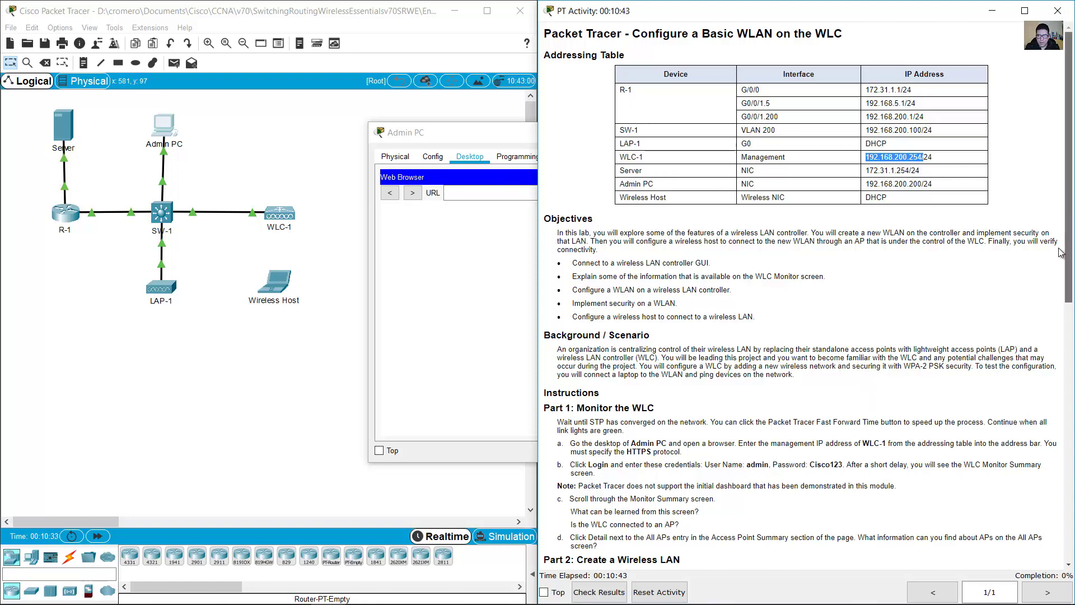
scroll(1060, 252, down, 5)
drag(621, 150, 669, 148)
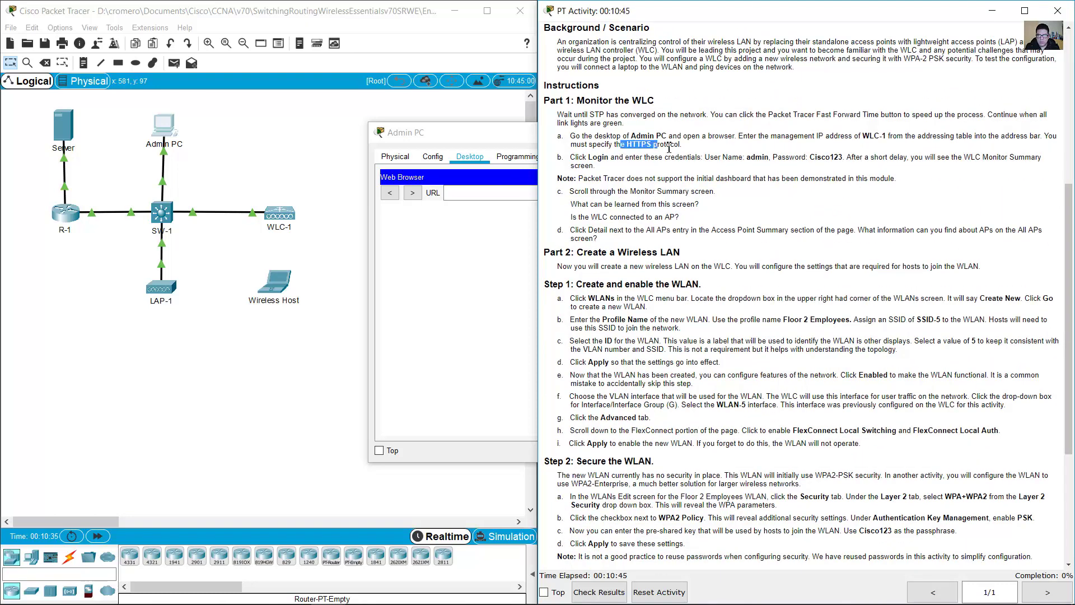
click(512, 193)
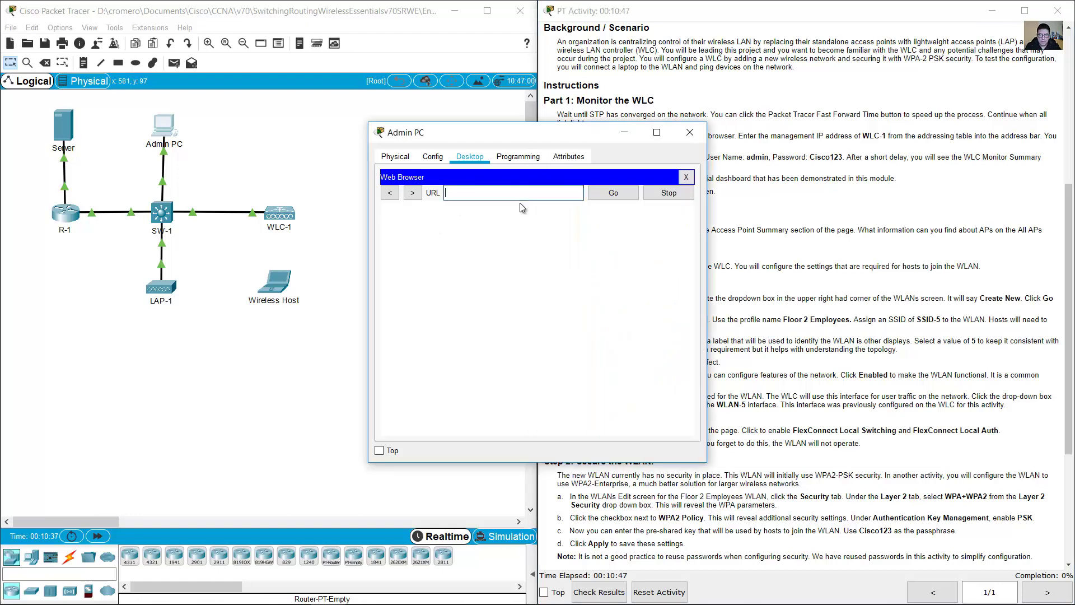
text(https:)
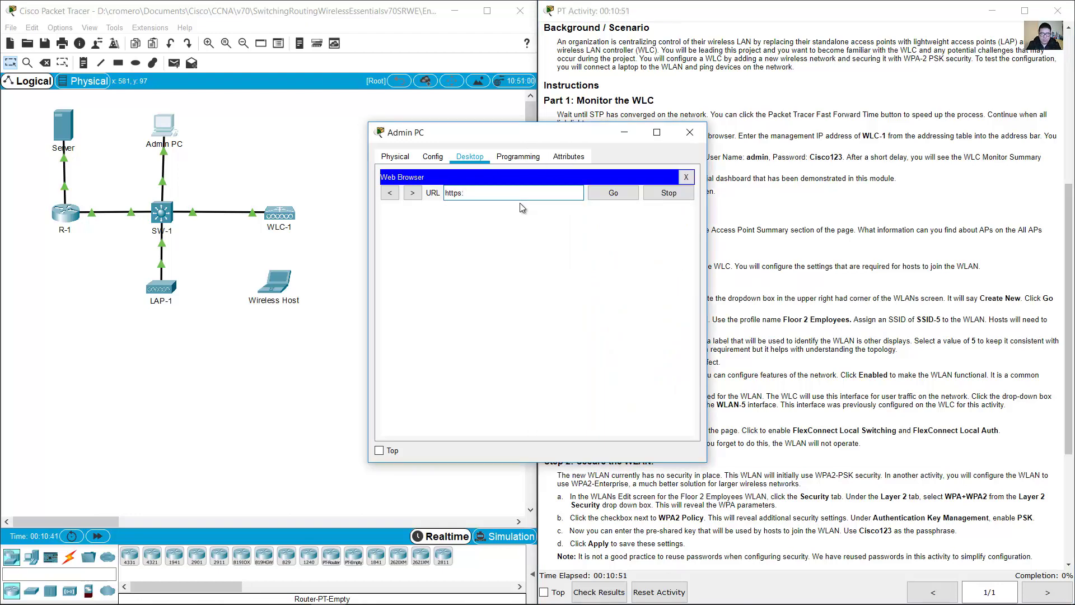
text(//192.168.200.254)
key(Return)
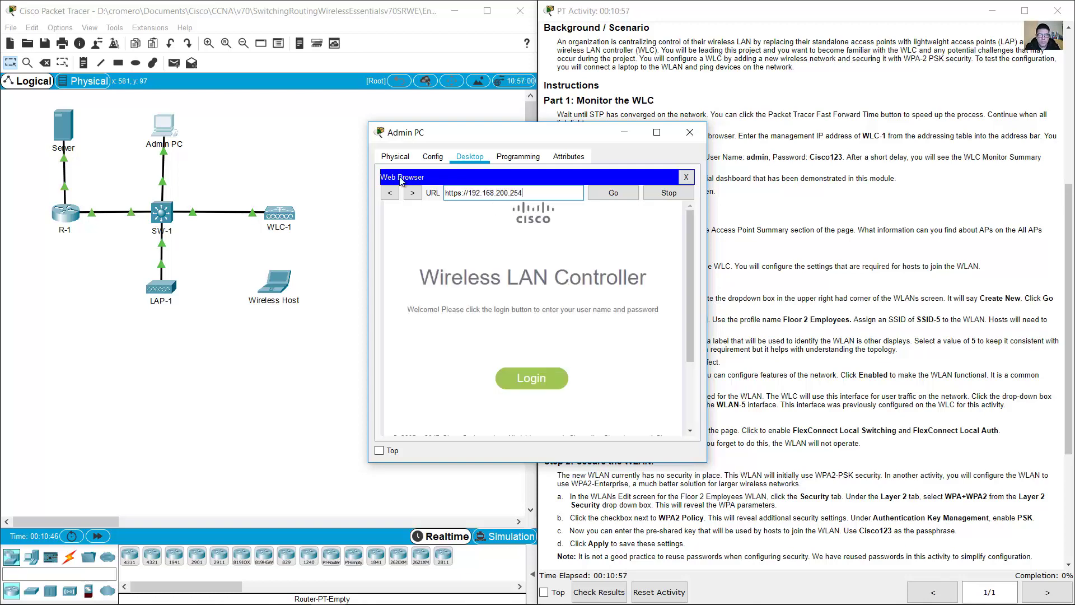
drag(369, 124, 67, 22)
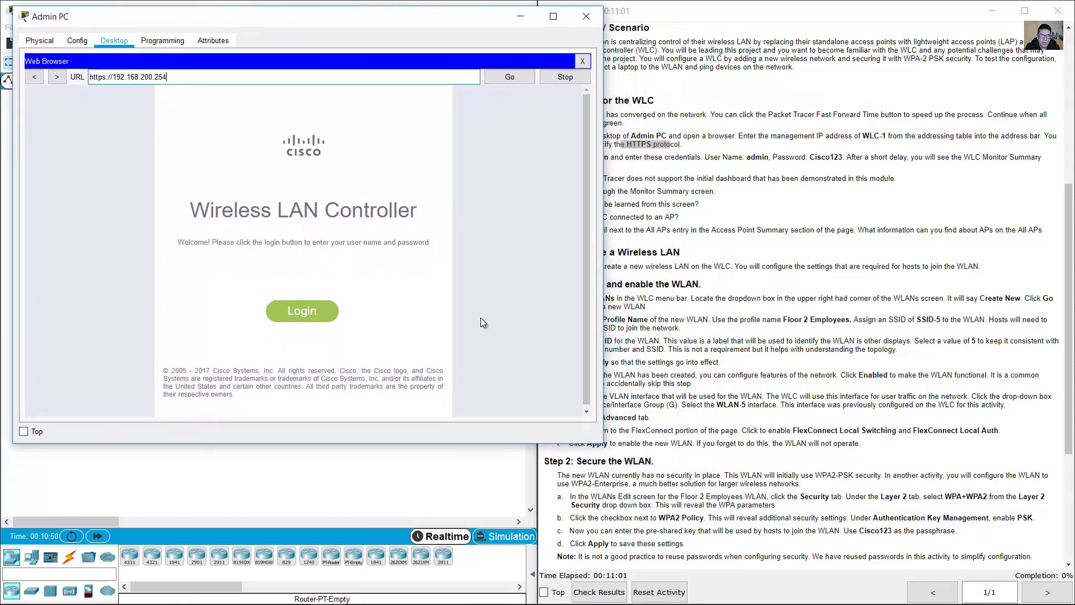
drag(604, 445, 527, 586)
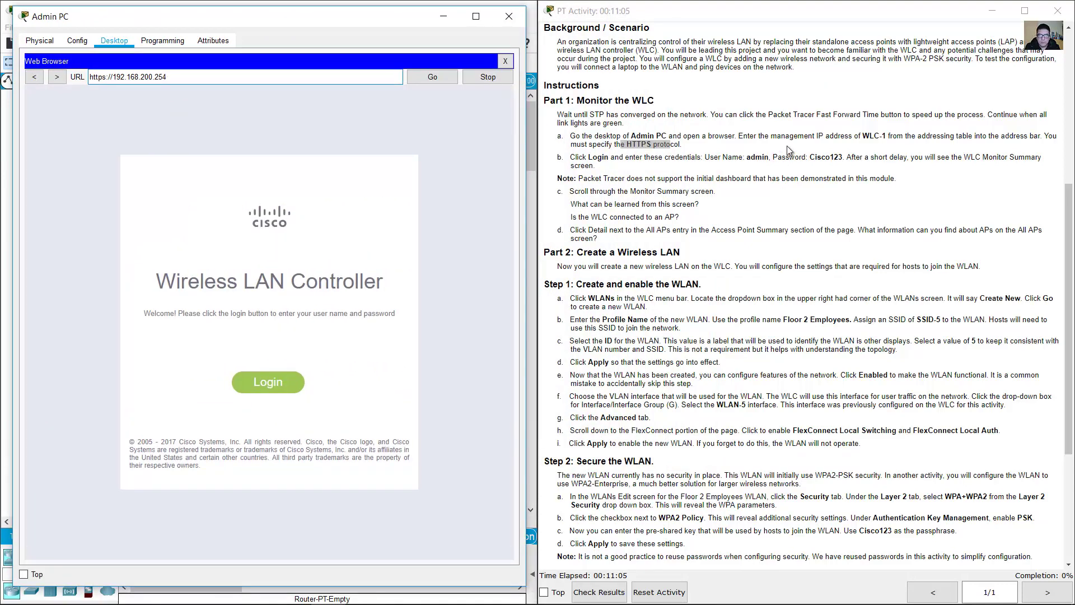
- Look up the controller login user name and password in the instructions
click(755, 160)
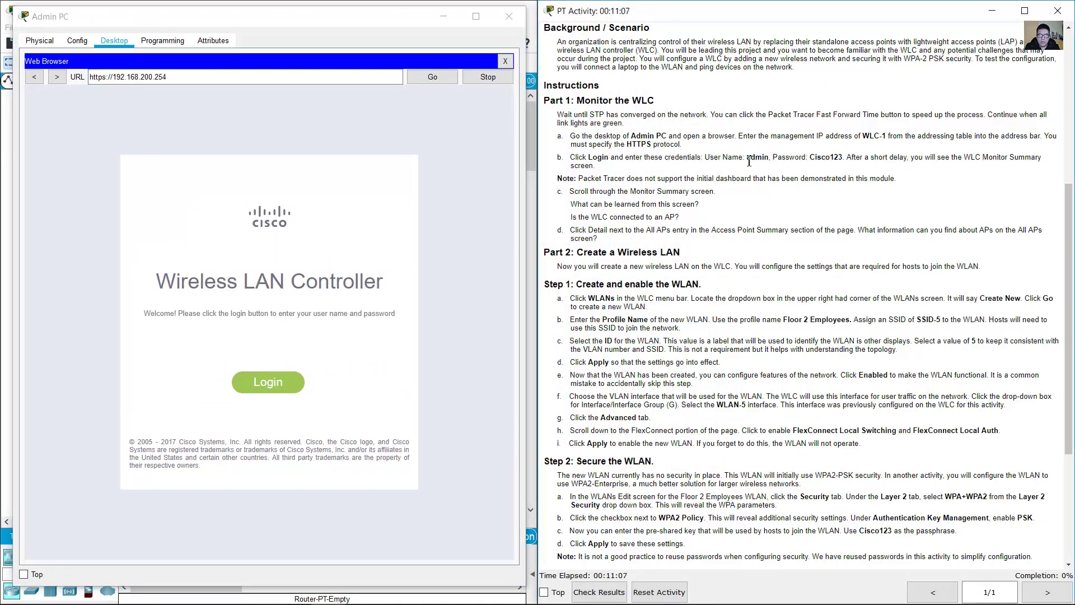
double_click(754, 159)
drag(809, 159, 847, 159)
- Log in to WLC-1 as admin with the lab's password
click(843, 160)
click(815, 169)
click(271, 382)
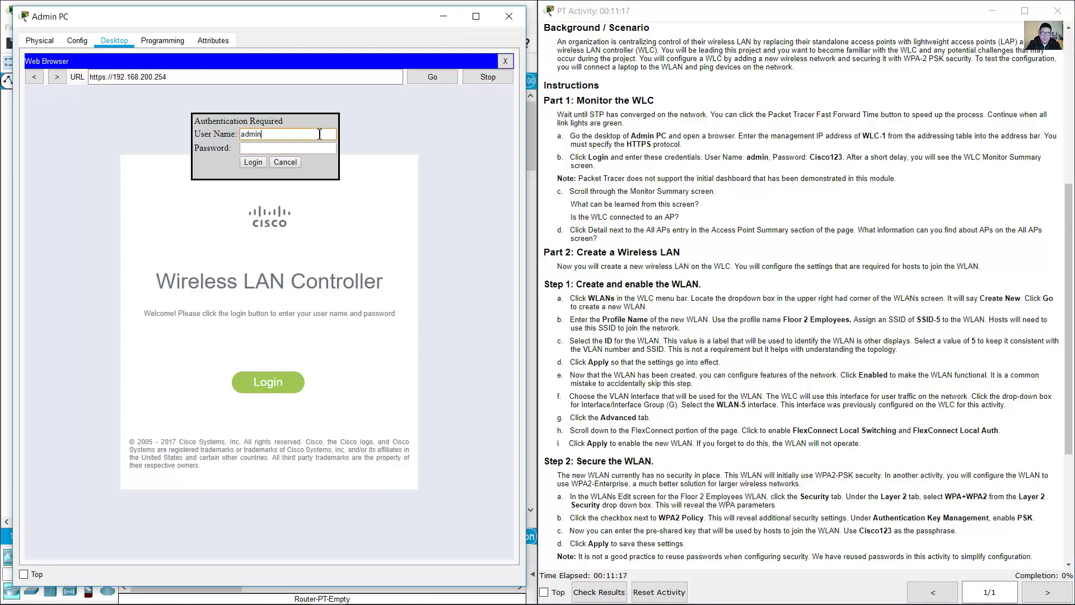
key(Tab)
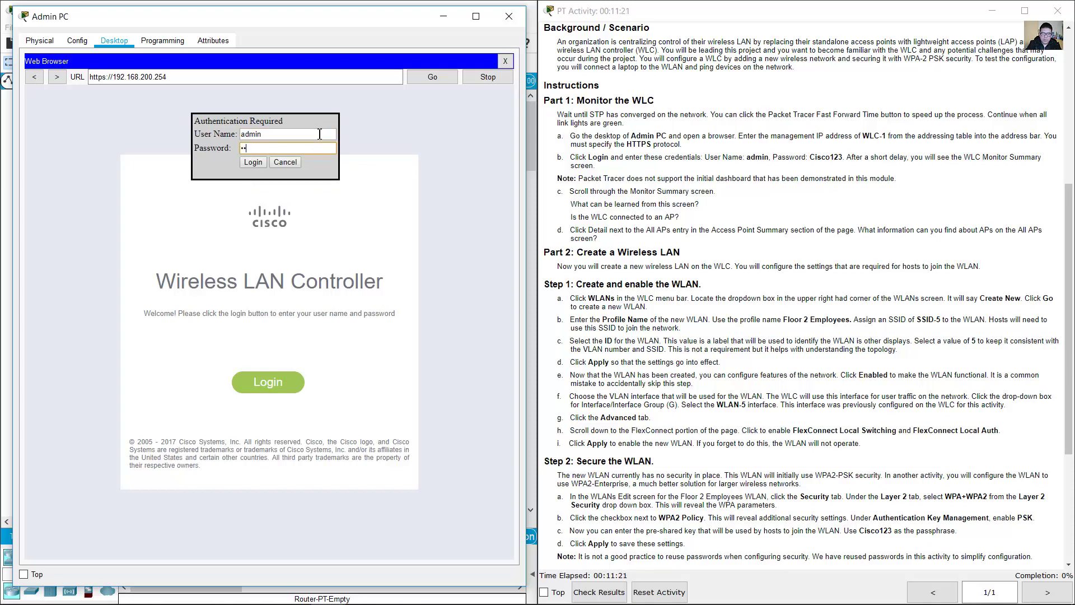
click(252, 162)
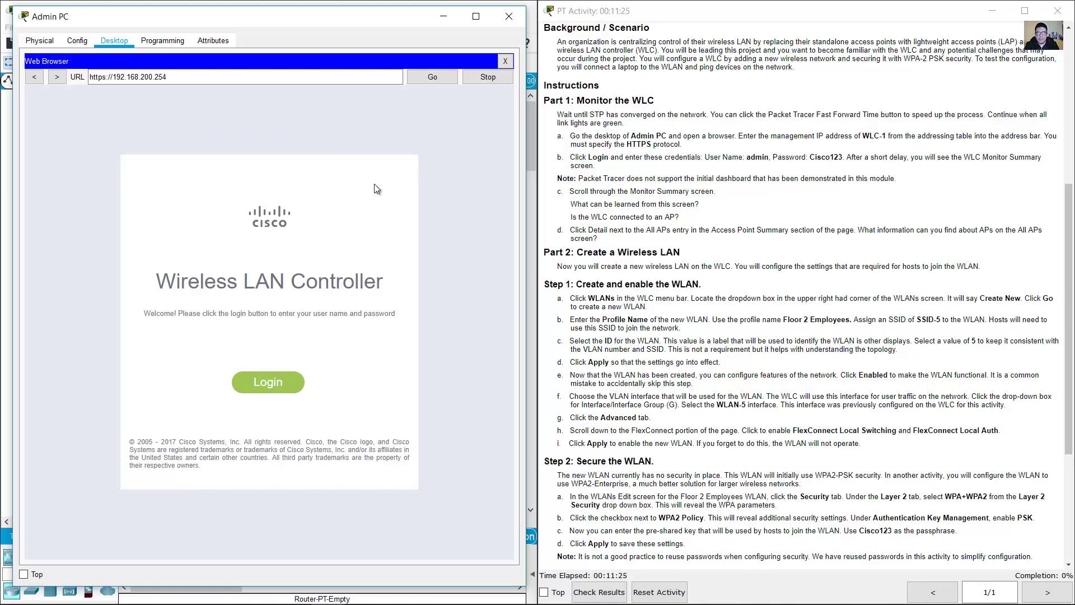
click(704, 213)
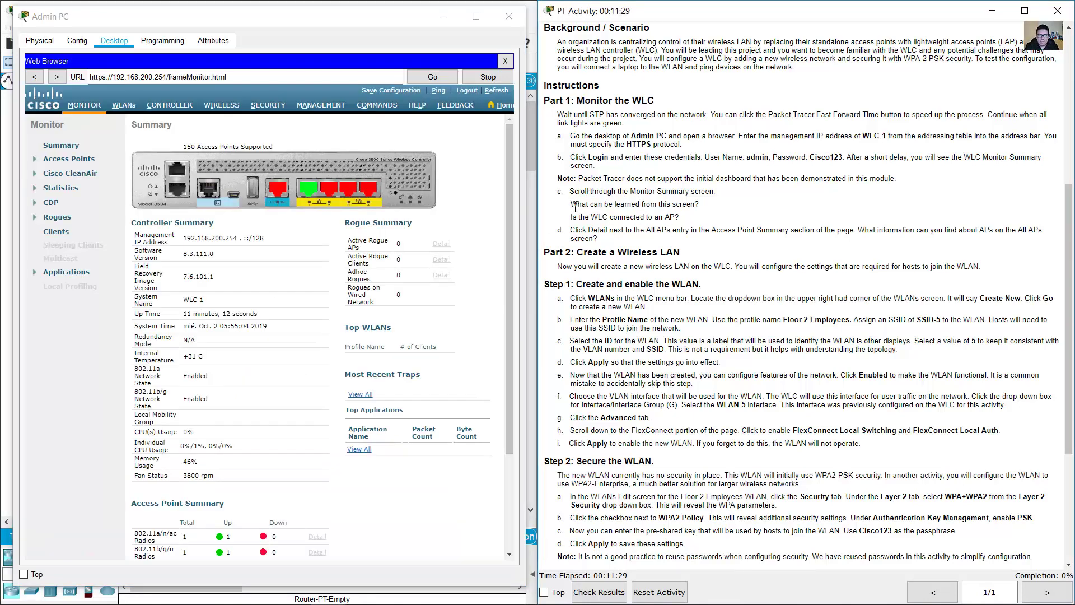
- Scroll through the Controller, Rogue, Traps, Access Point and Client Summary sections, then back up
drag(572, 205, 703, 205)
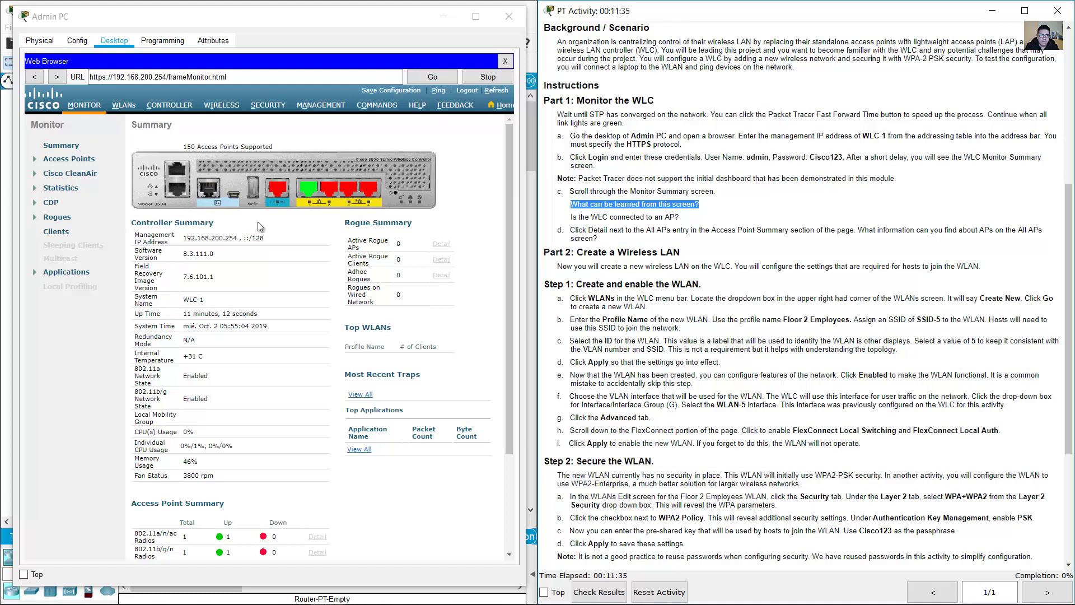
scroll(259, 226, down, 3)
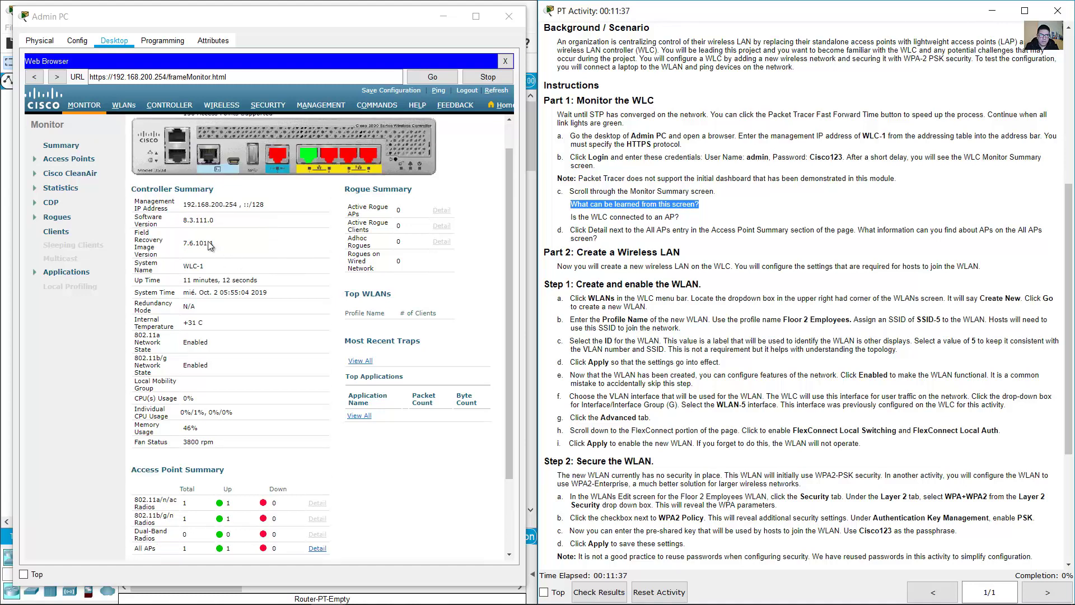
drag(138, 191, 220, 190)
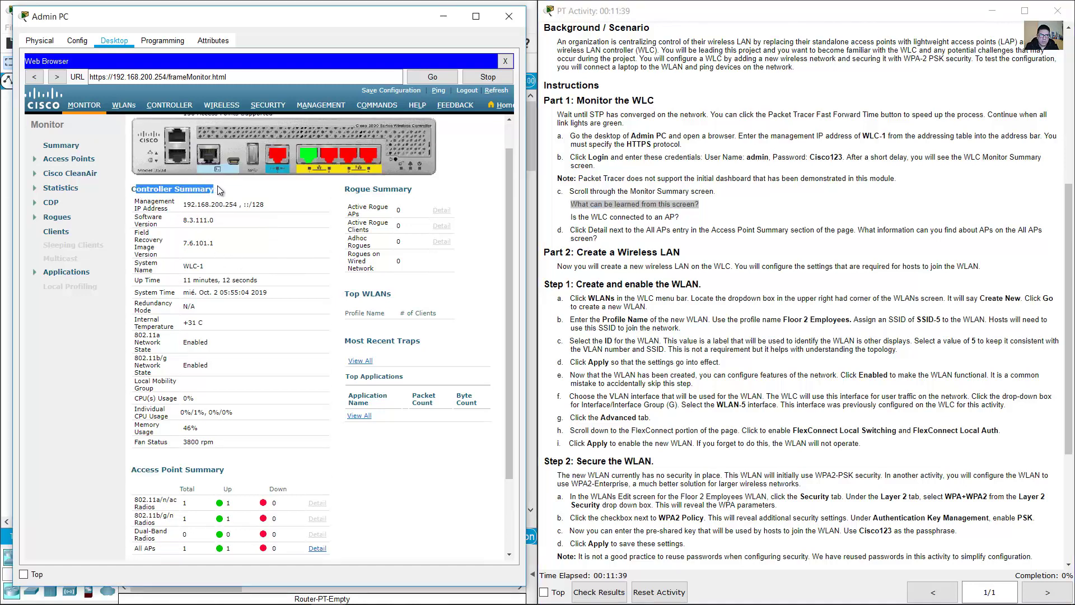
drag(348, 191, 413, 190)
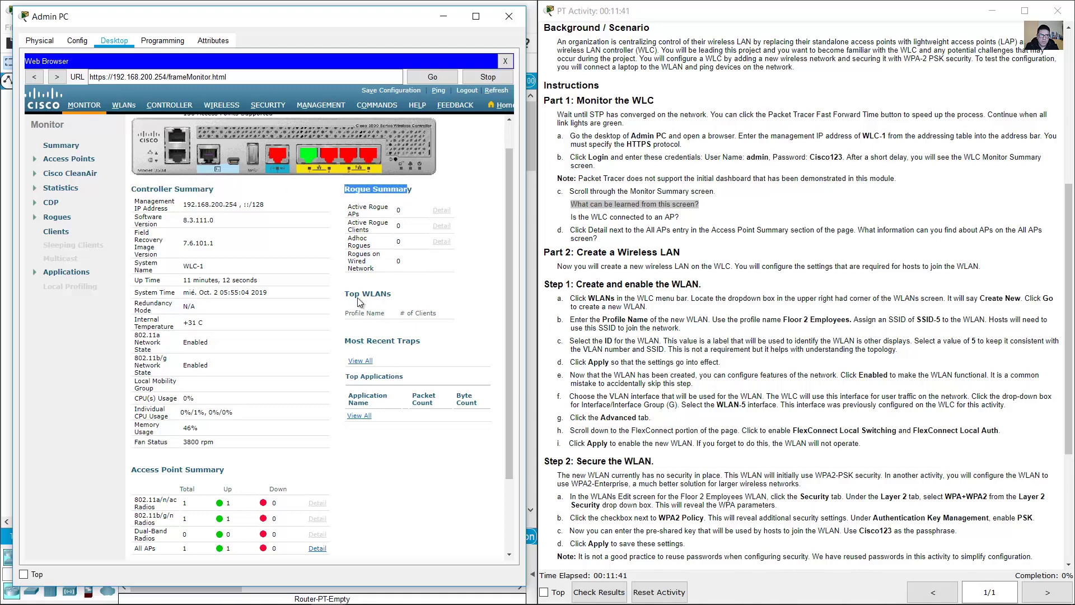
drag(352, 293, 393, 294)
scroll(413, 294, down, 3)
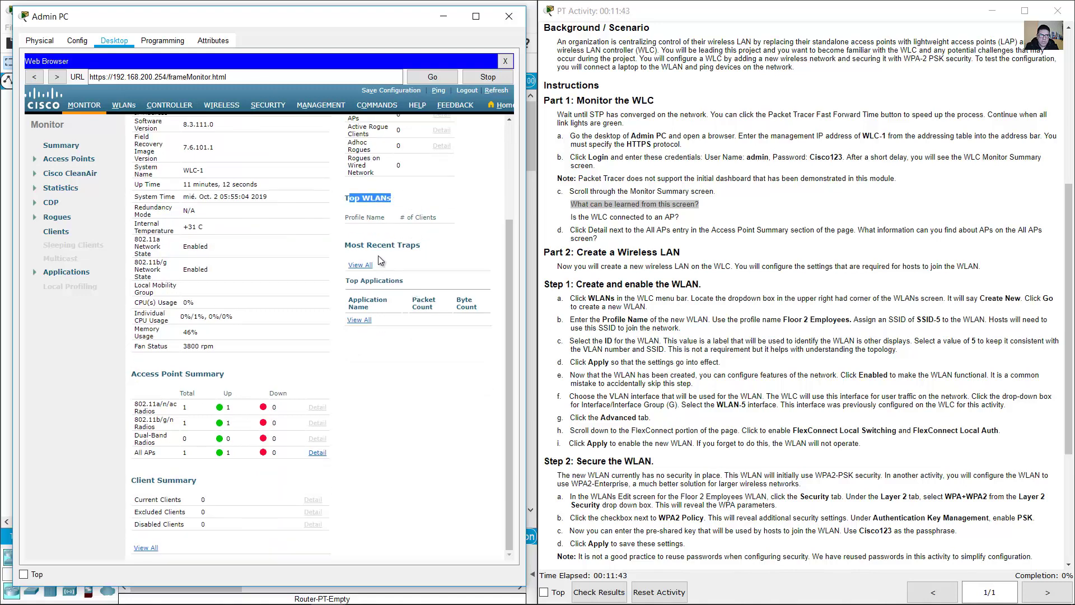
drag(359, 245, 406, 248)
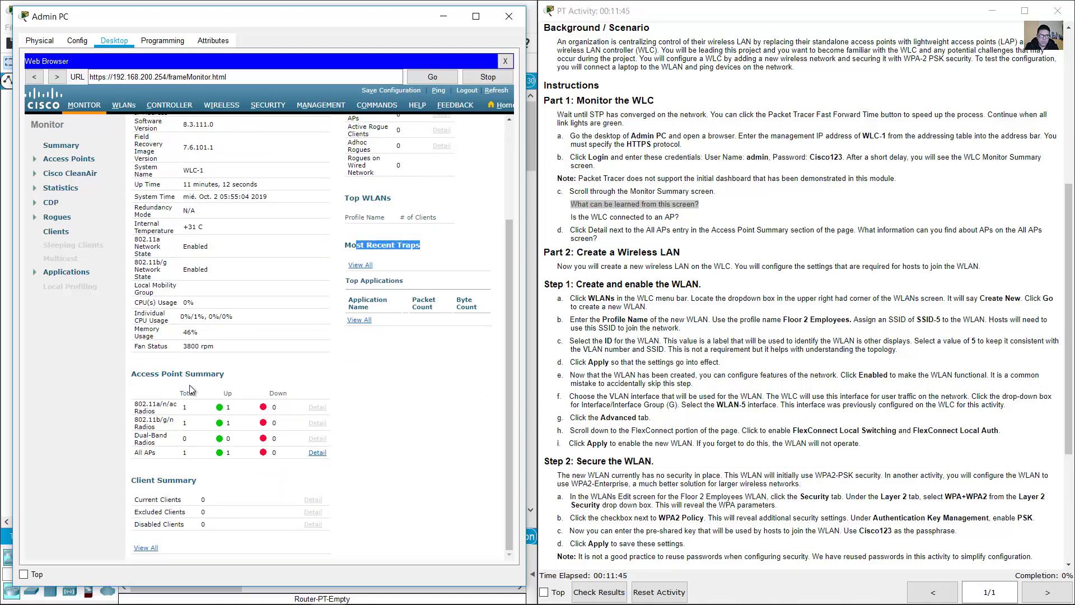
drag(137, 374, 231, 375)
drag(137, 481, 205, 481)
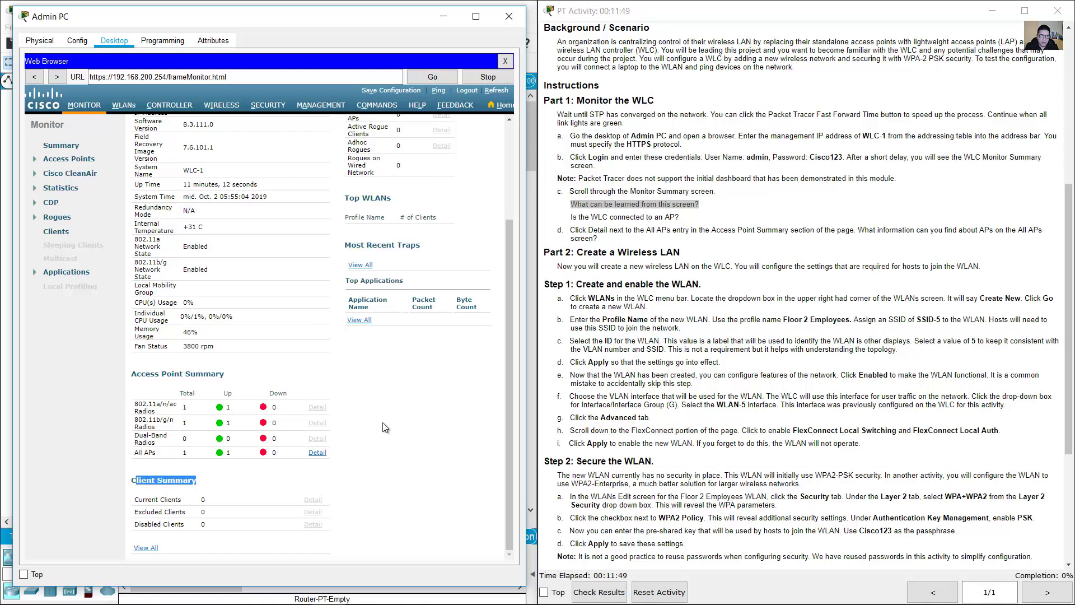
scroll(385, 427, up, 5)
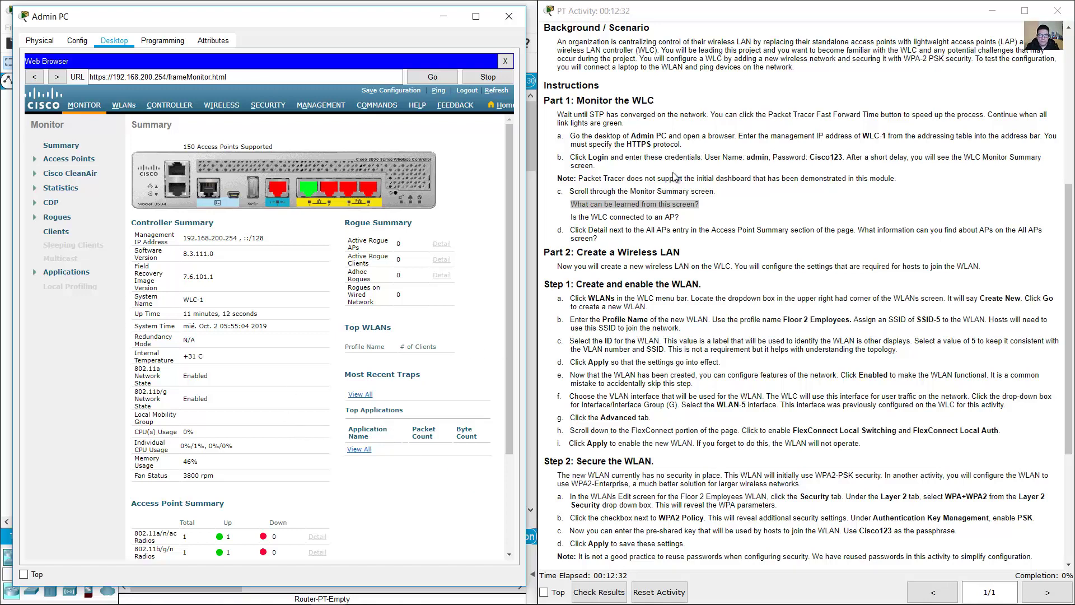
- Locate the LAP-1 access point on the topology for the AP connection question
click(579, 224)
drag(573, 219, 681, 218)
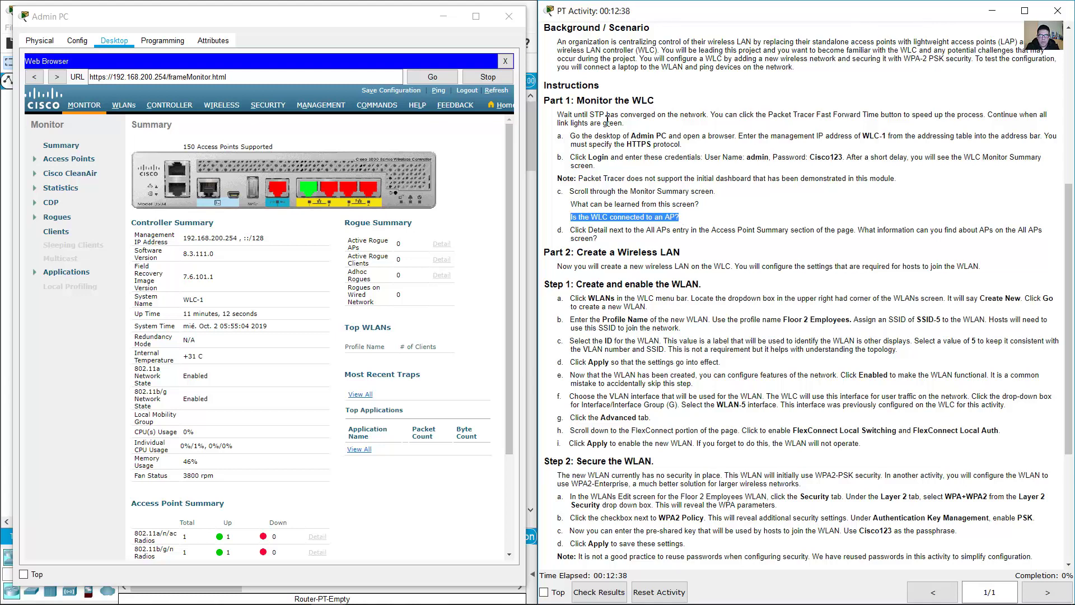
click(443, 17)
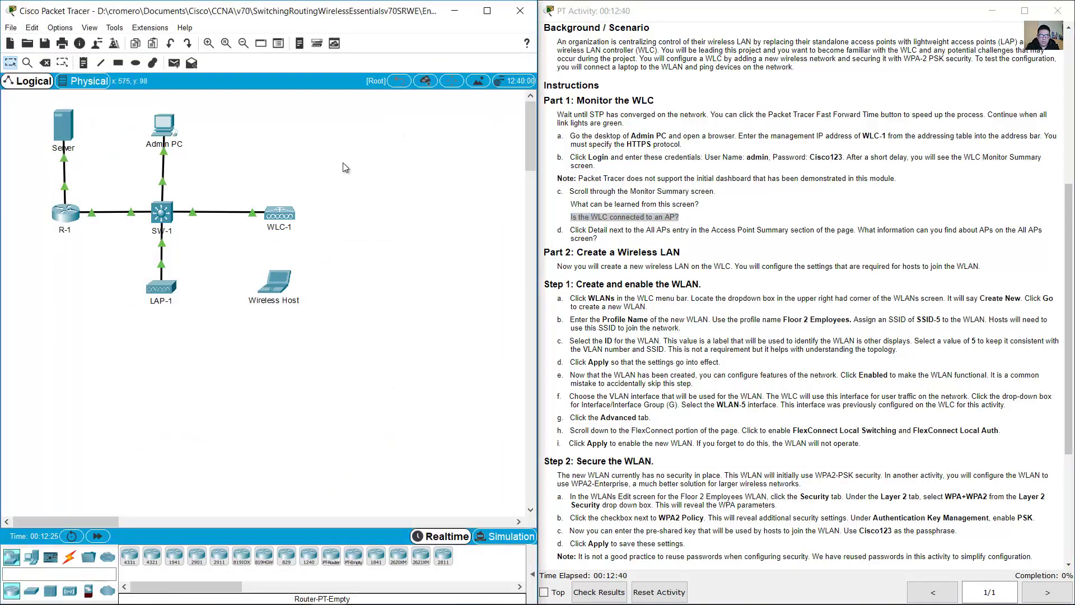
drag(356, 148, 251, 260)
drag(194, 352, 114, 271)
click(241, 237)
click(163, 126)
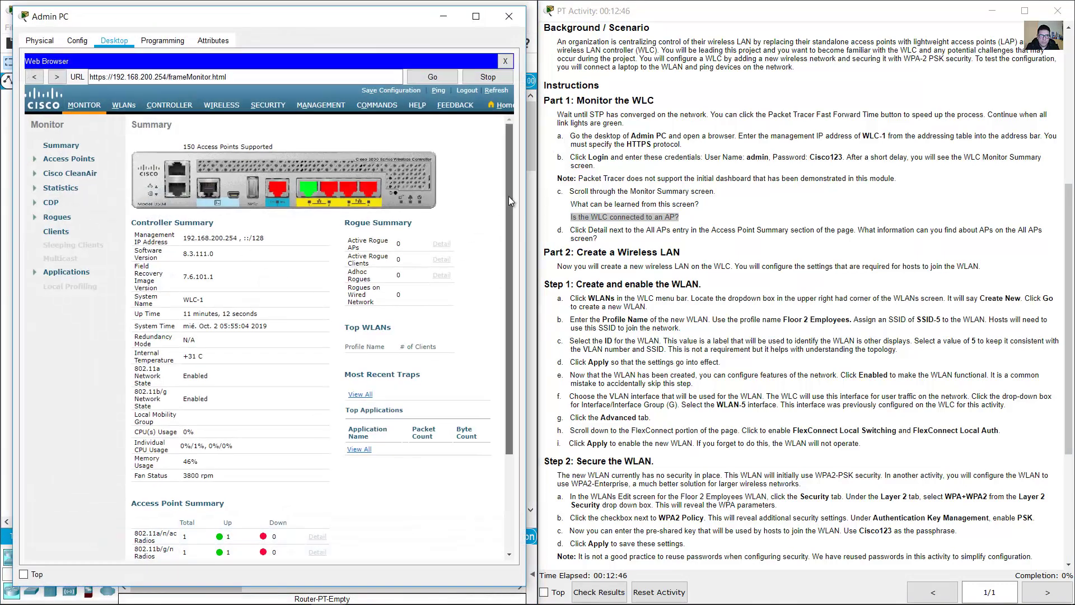
- Check the Access Point Summary radio counts and the total of 1 AP
drag(509, 196, 509, 292)
drag(134, 373, 227, 381)
click(294, 372)
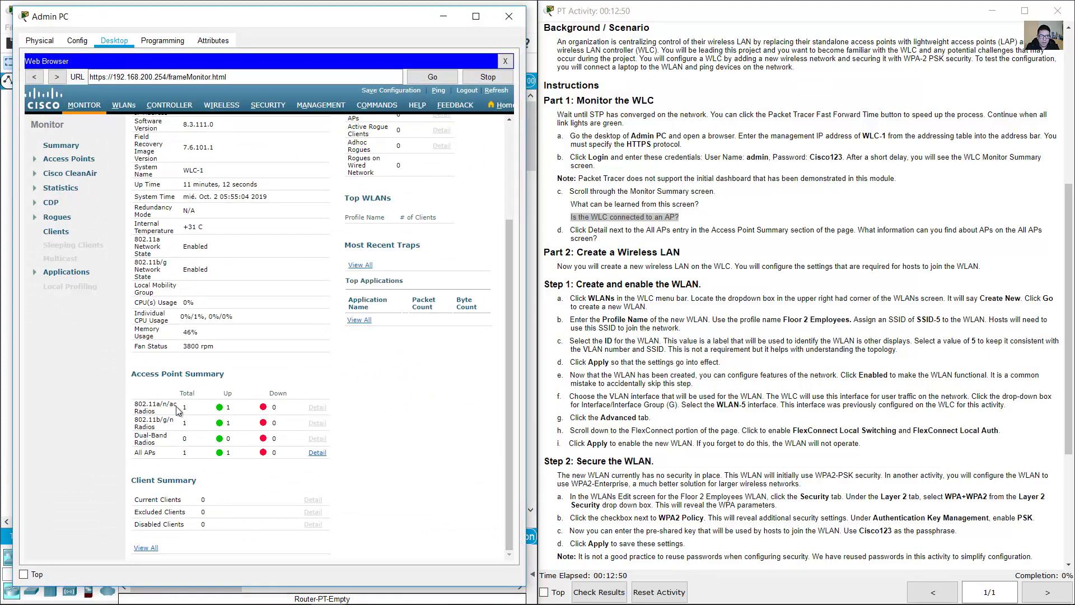
double_click(185, 407)
double_click(186, 423)
click(184, 454)
double_click(186, 453)
drag(577, 230, 634, 233)
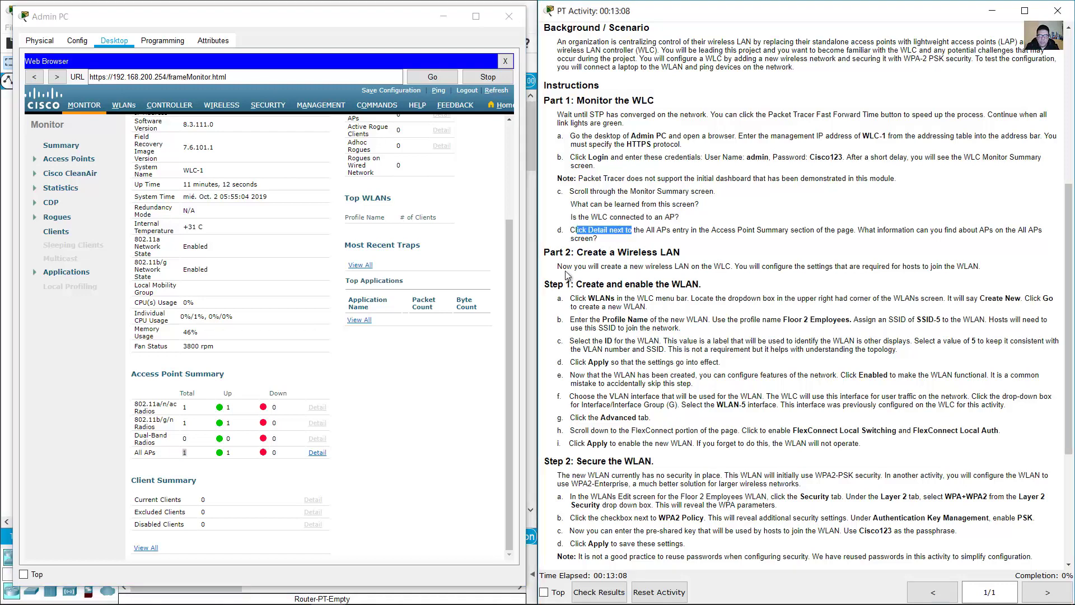
click(355, 411)
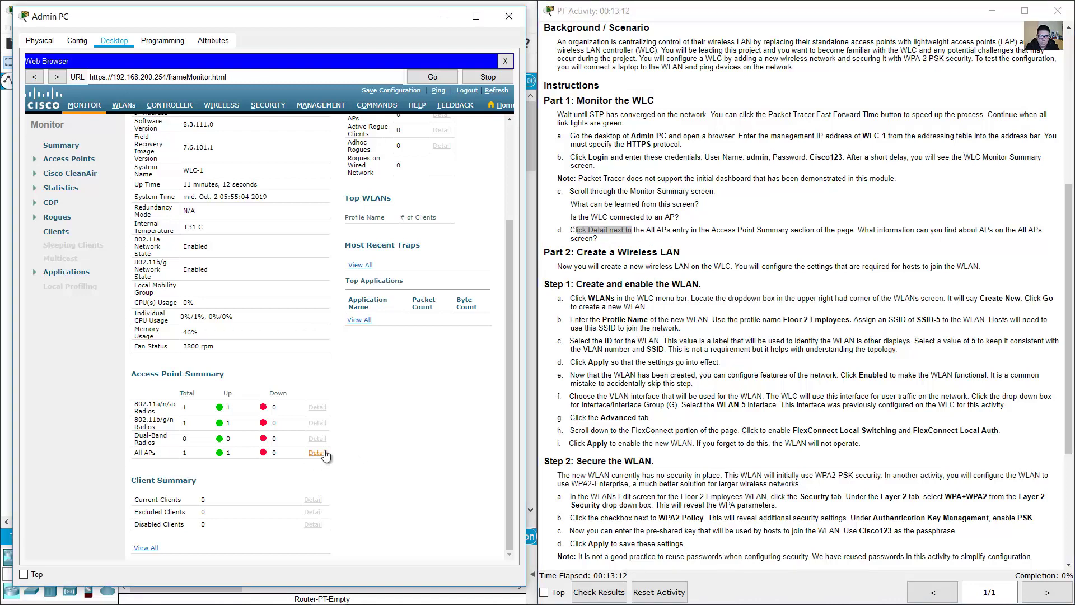
- Open the All APs detail page from the Access Point Summary
triple_click(151, 454)
click(284, 452)
click(317, 453)
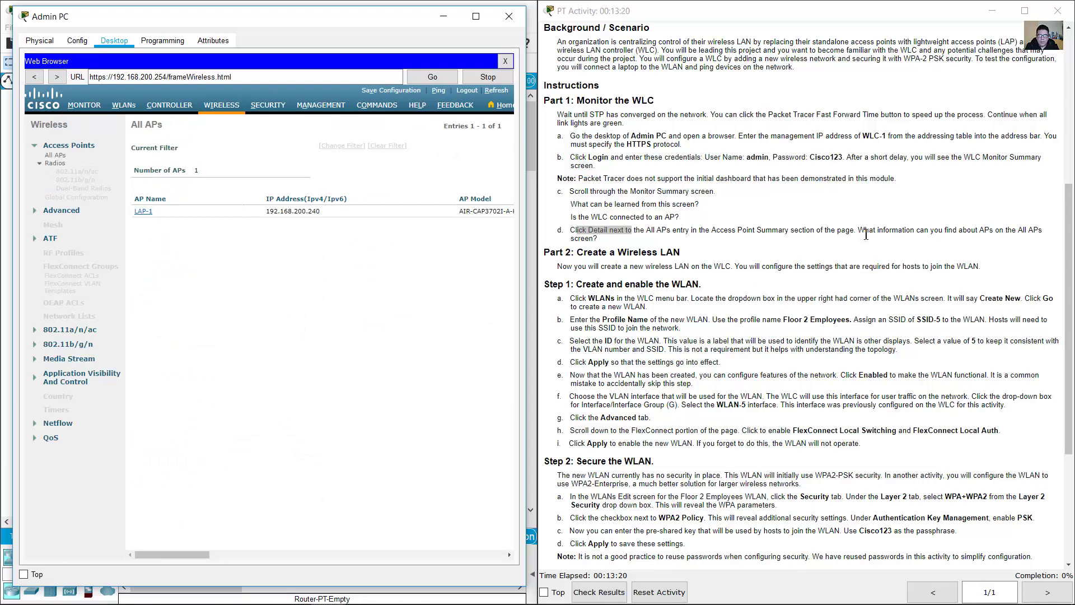
drag(866, 232, 598, 240)
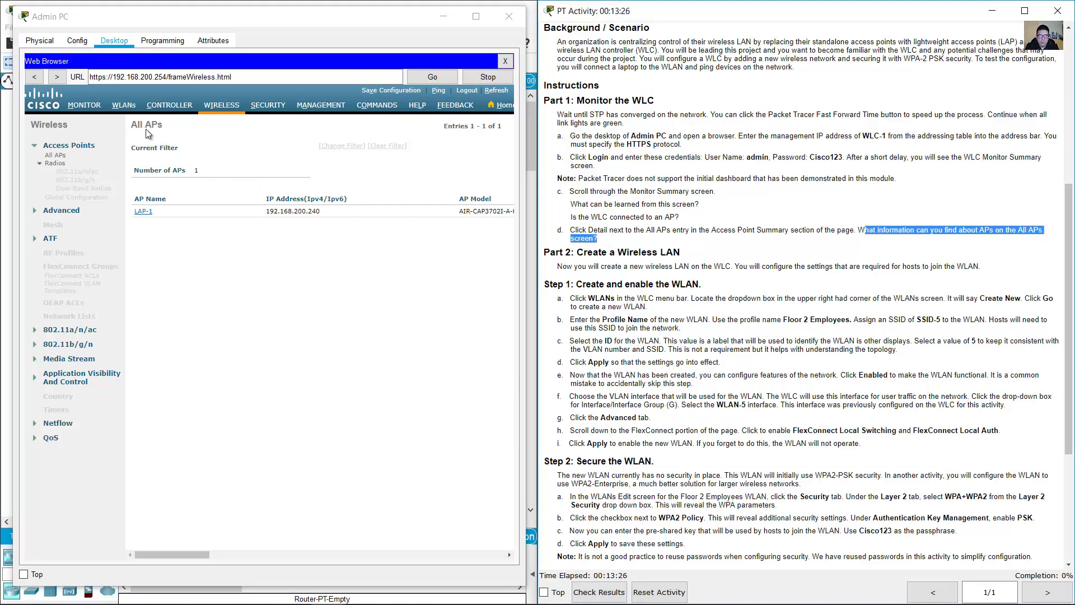
drag(132, 125, 168, 131)
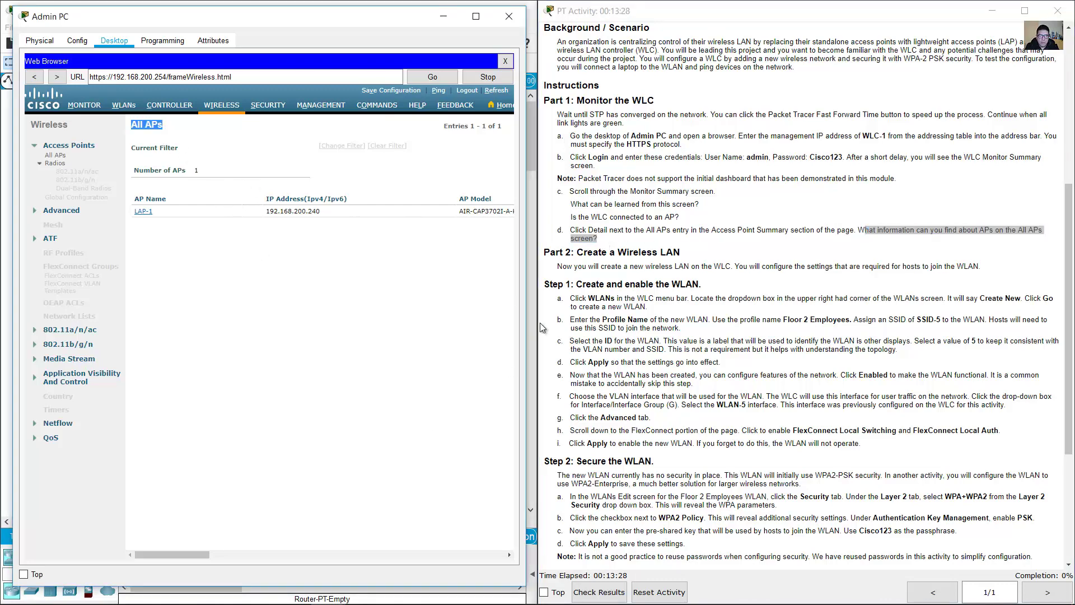
- Widen the Admin PC window to reveal all the All APs columns
drag(525, 285, 1036, 263)
drag(140, 211, 827, 212)
click(804, 221)
click(846, 194)
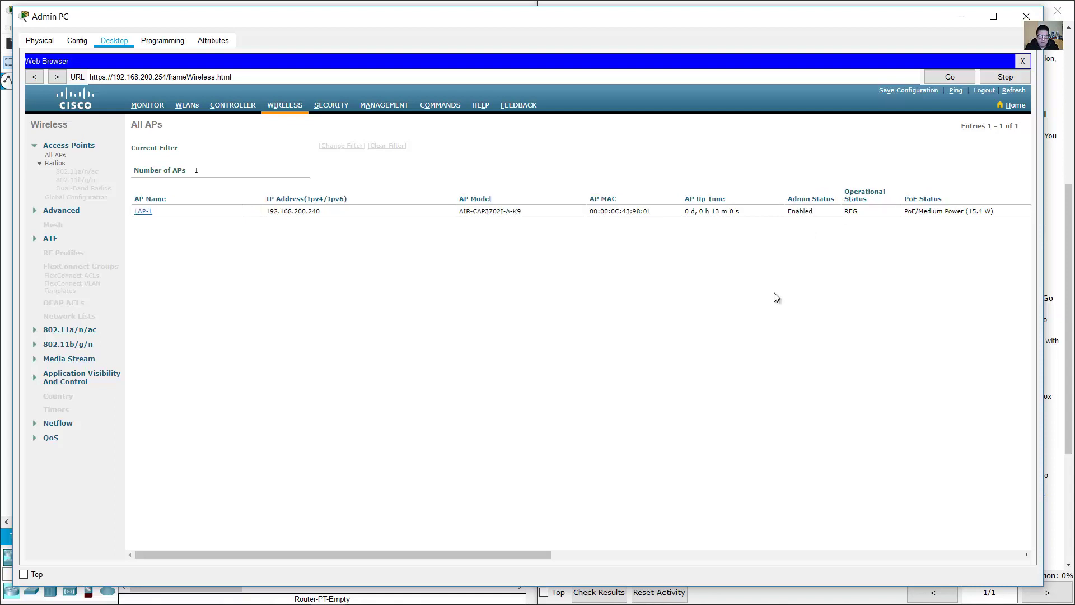
drag(503, 559, 823, 509)
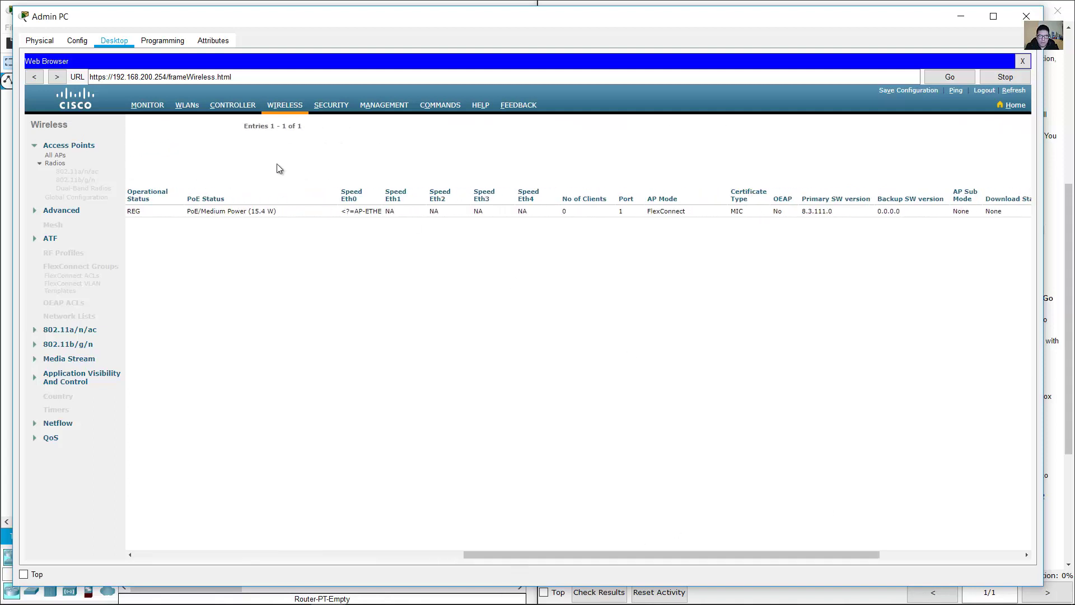
drag(193, 202, 610, 200)
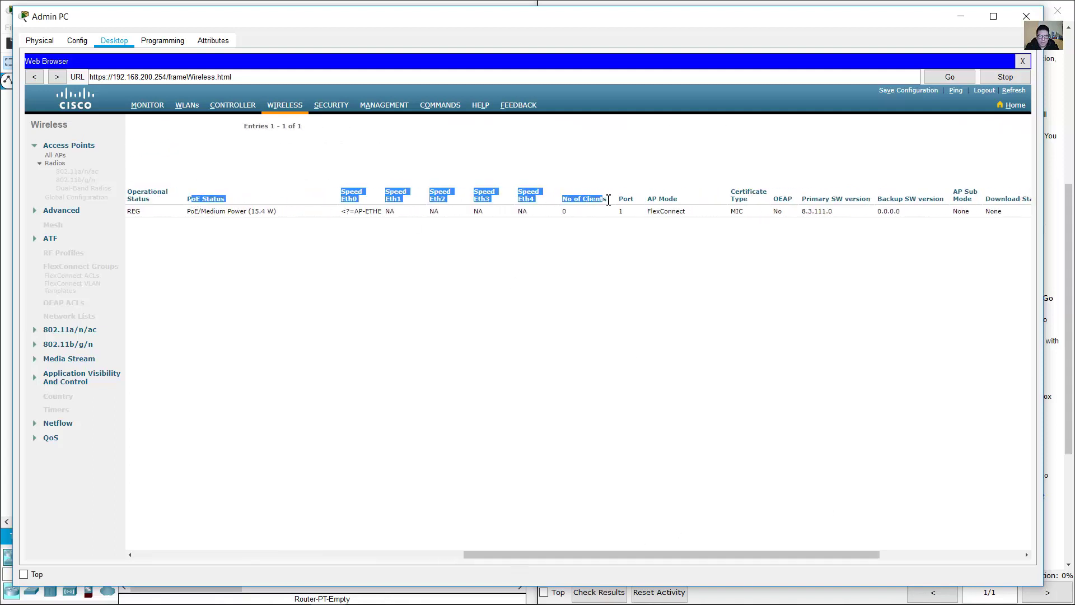
click(663, 269)
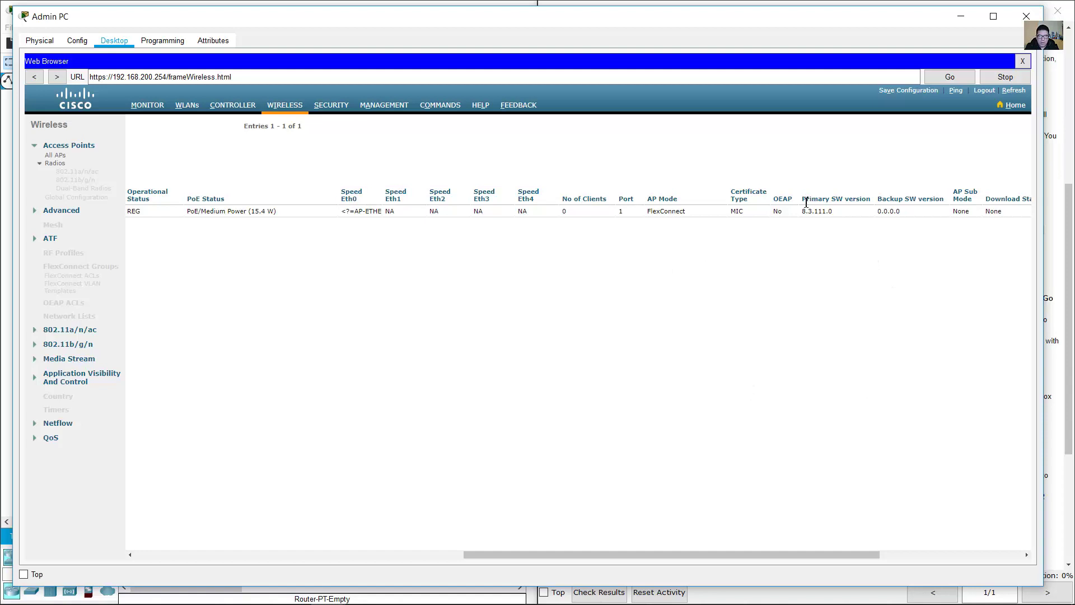
drag(802, 200, 932, 199)
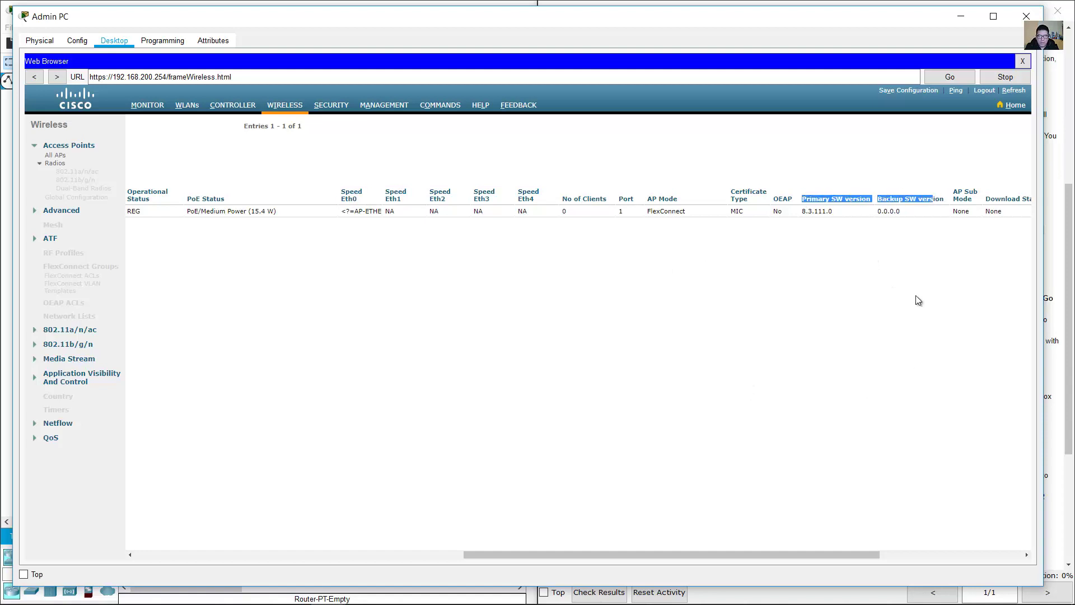
drag(843, 555, 550, 502)
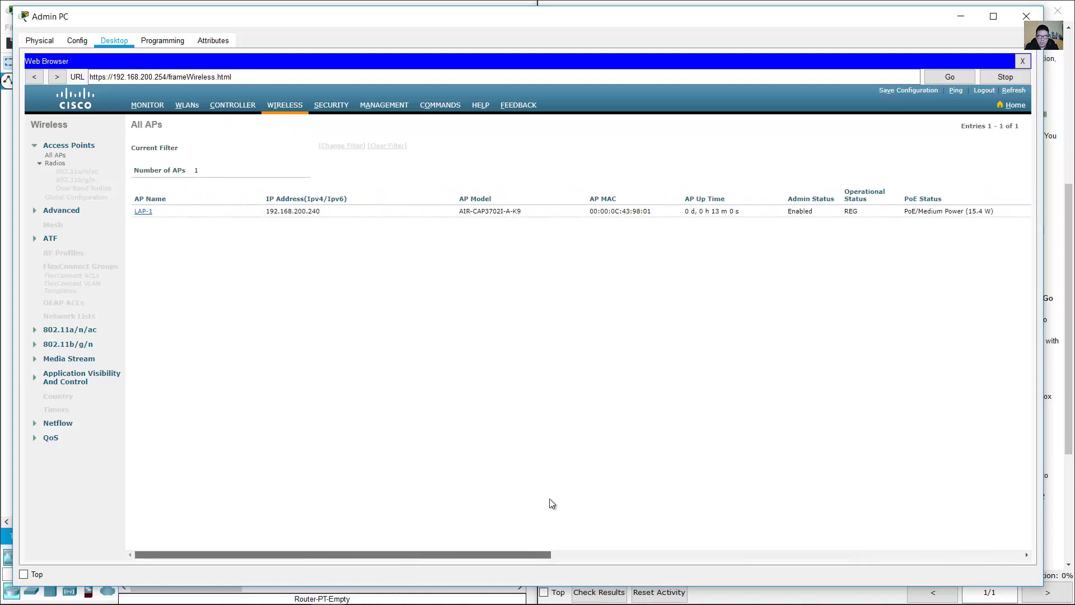
drag(1046, 288, 532, 275)
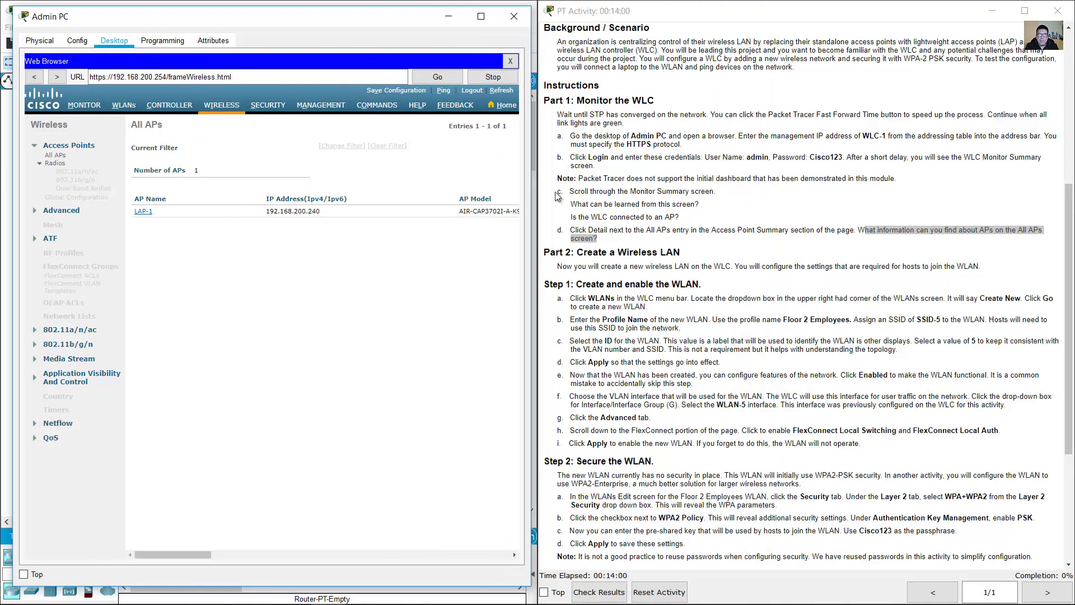
drag(527, 183, 1069, 177)
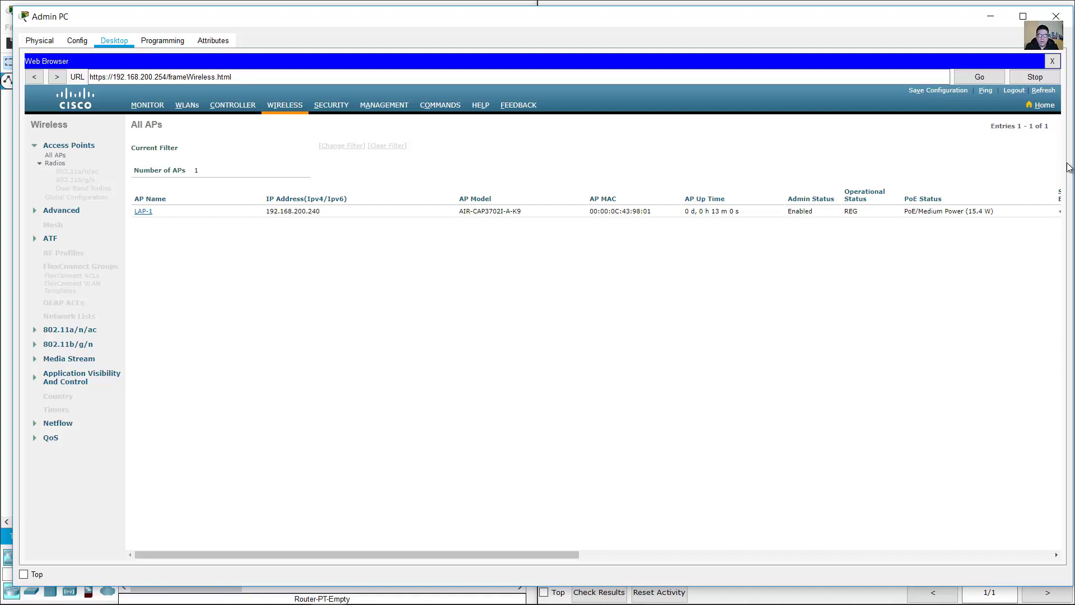
- Narrow the Admin PC window and scroll the instructions down to Part 2
drag(1070, 57, 532, 56)
click(876, 190)
scroll(868, 220, down, 6)
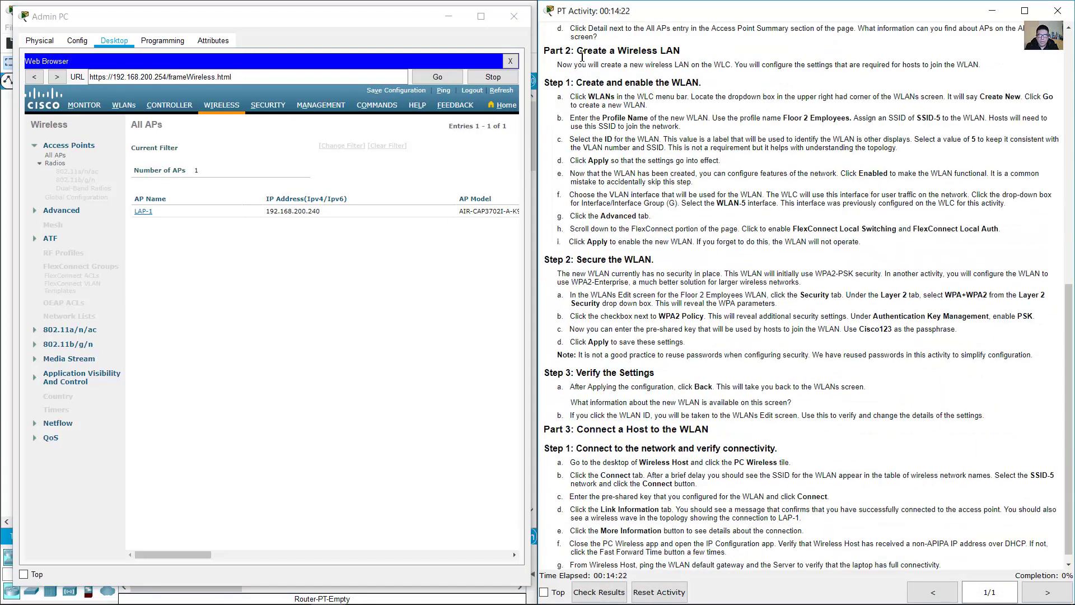
- Read the Create a Wireless LAN steps and open the controller's WLANs page
drag(576, 51, 688, 53)
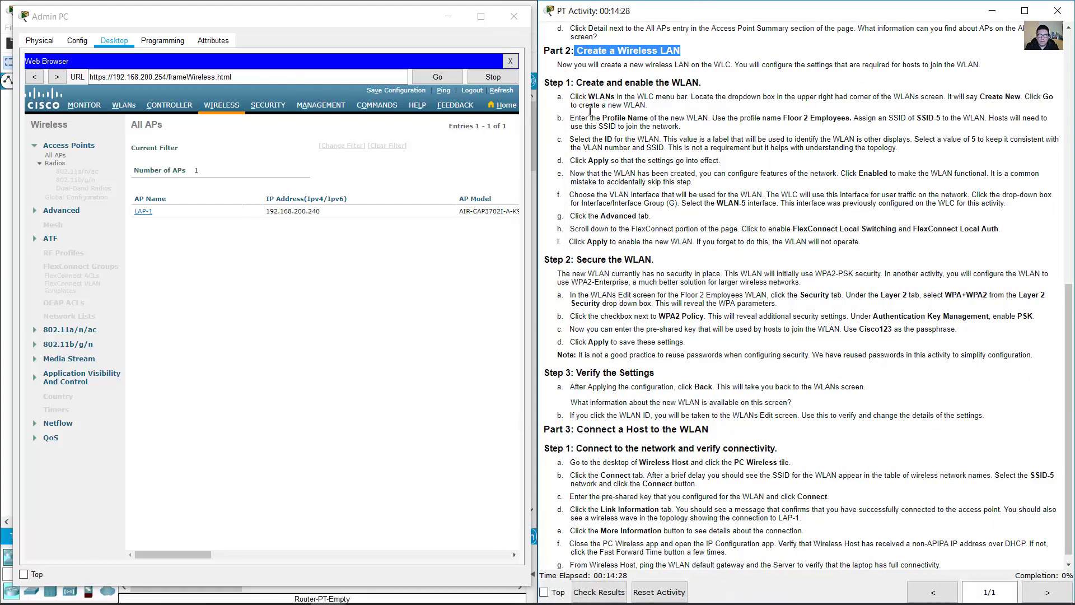
drag(562, 65, 732, 60)
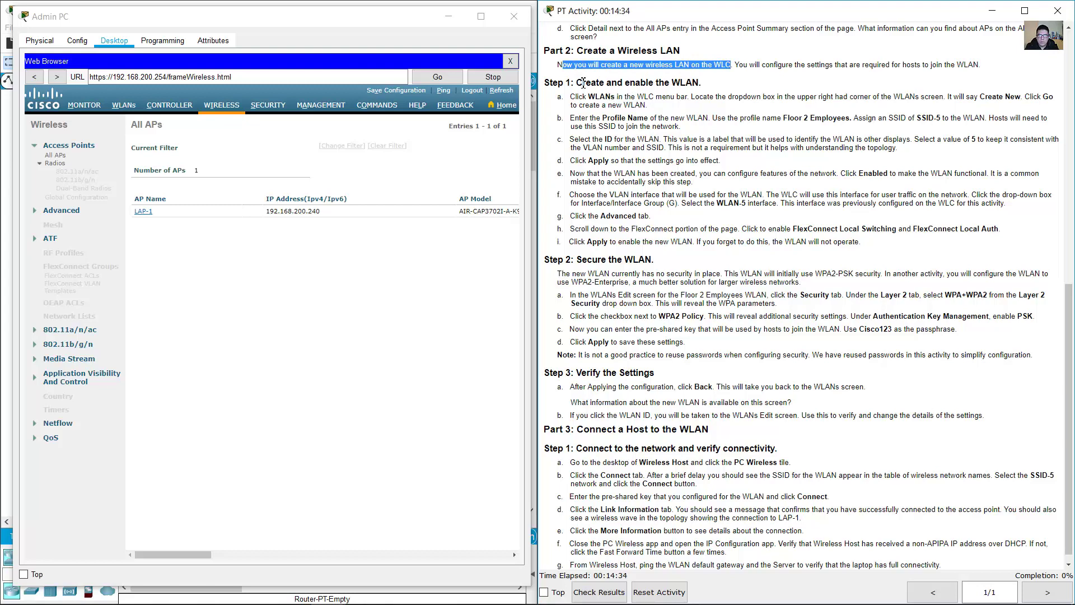
drag(583, 83, 704, 83)
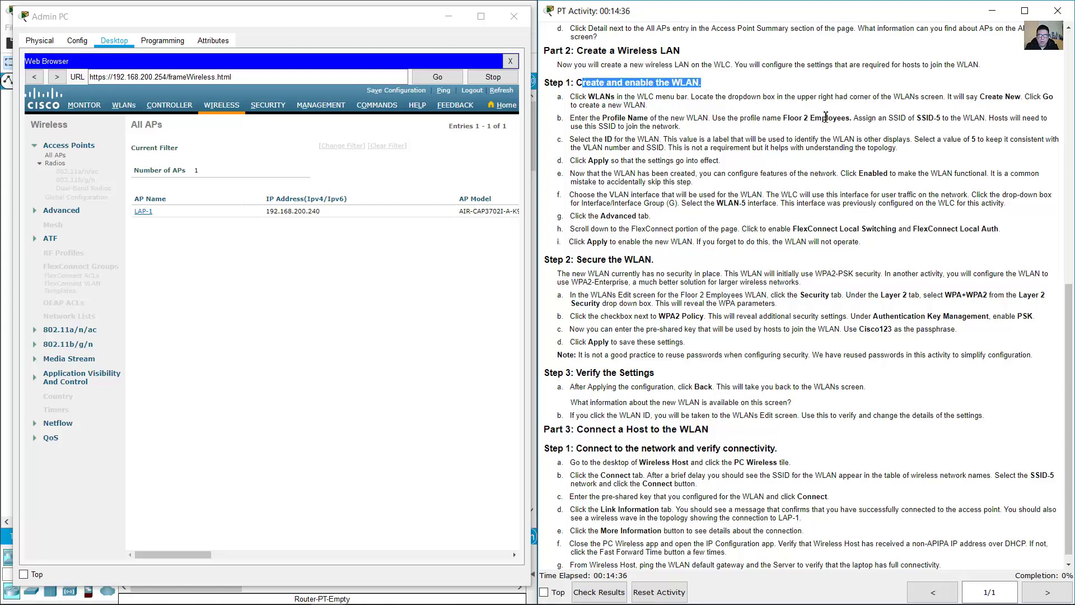
drag(576, 99, 689, 97)
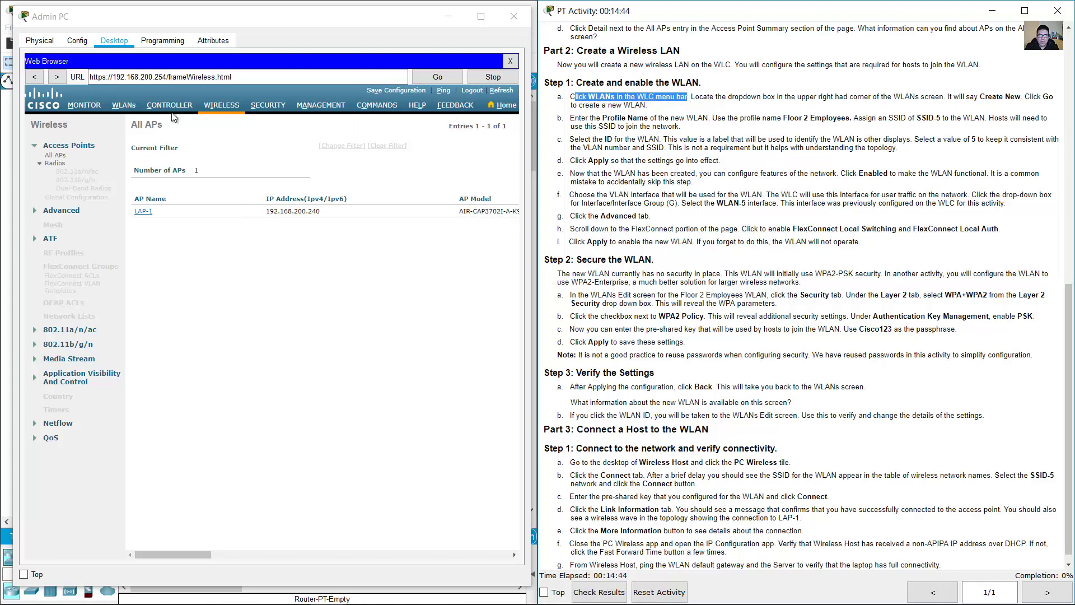
click(125, 107)
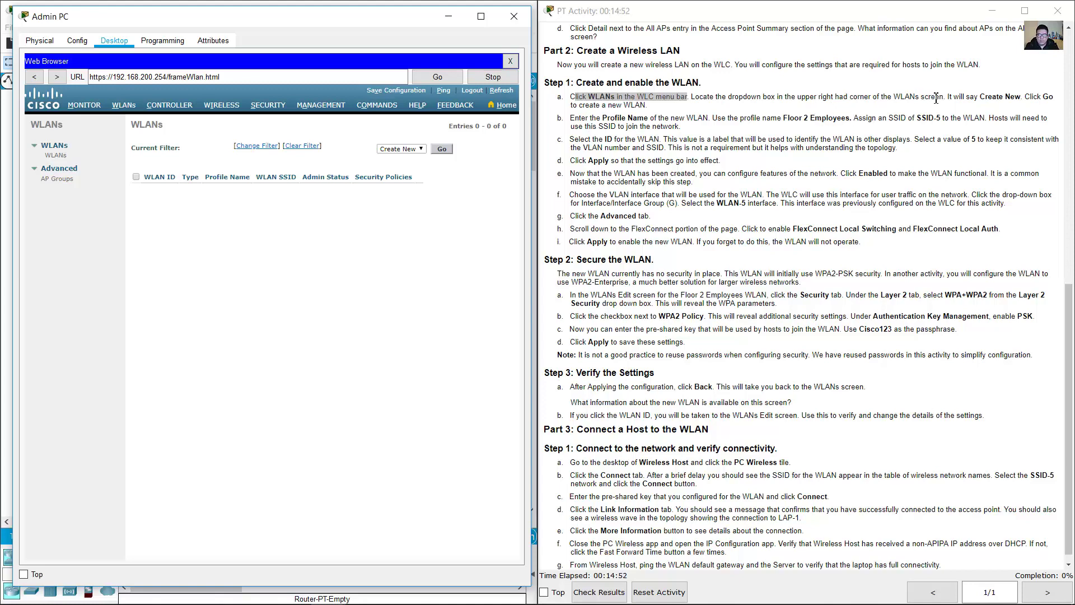
- Start a new WLAN with profile name 'Floor 2 Employees'
drag(954, 96, 1022, 98)
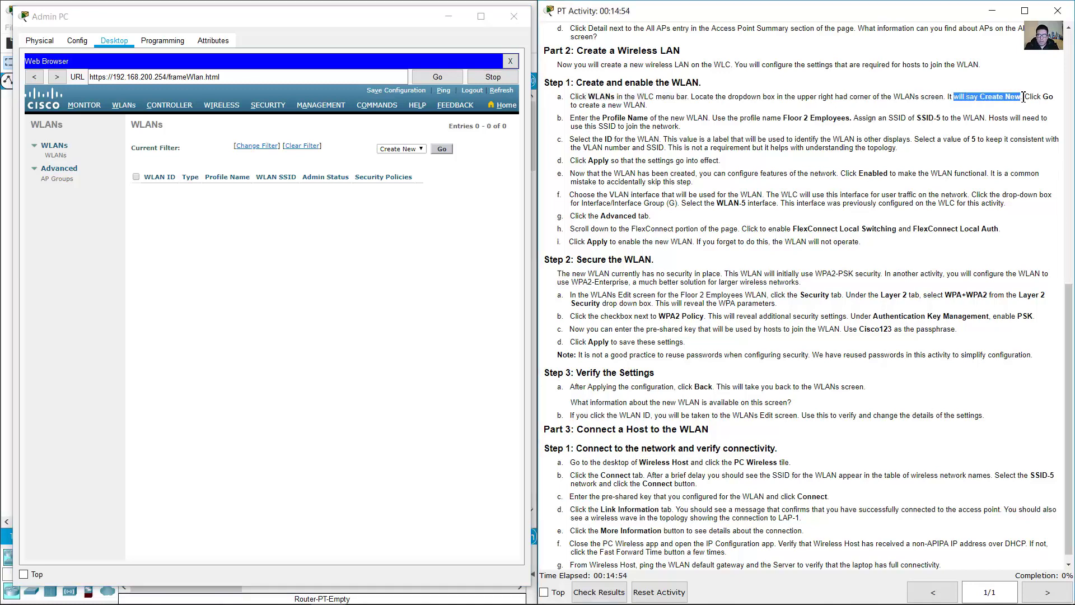
click(399, 158)
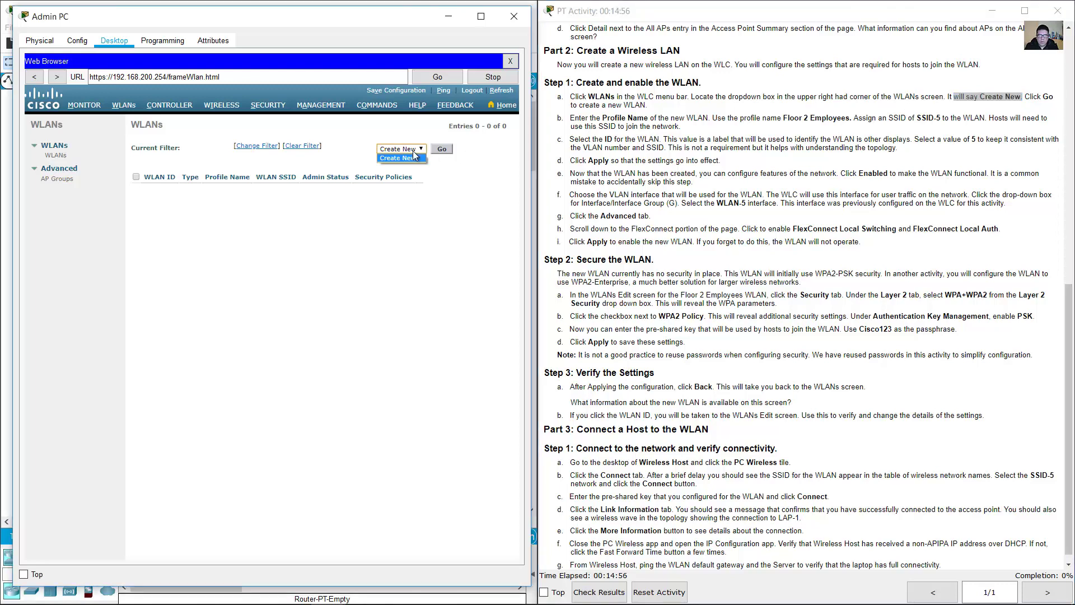
click(450, 149)
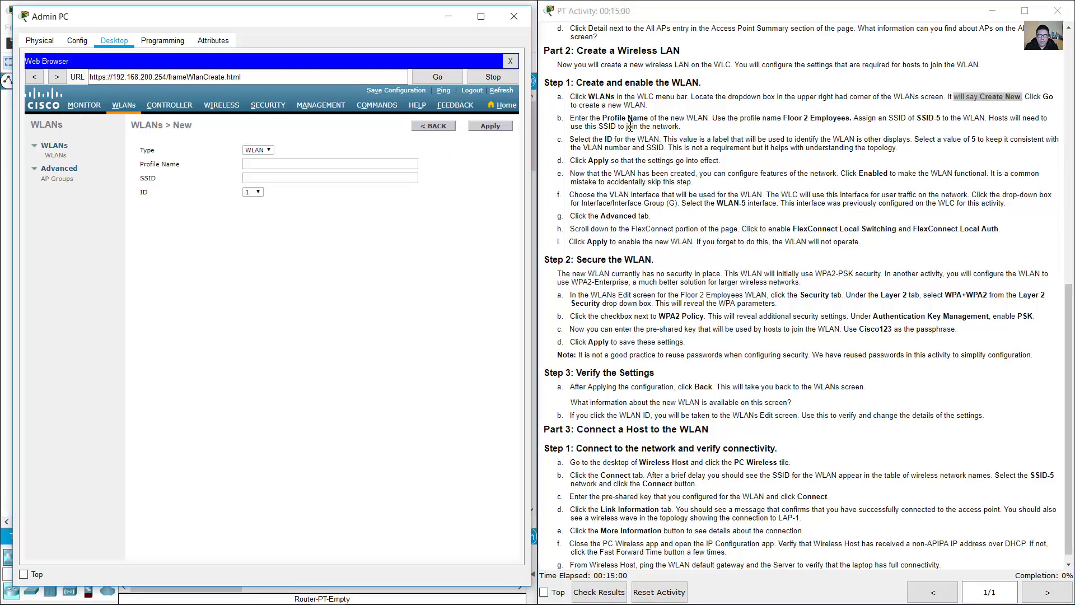
drag(710, 119, 854, 121)
click(377, 166)
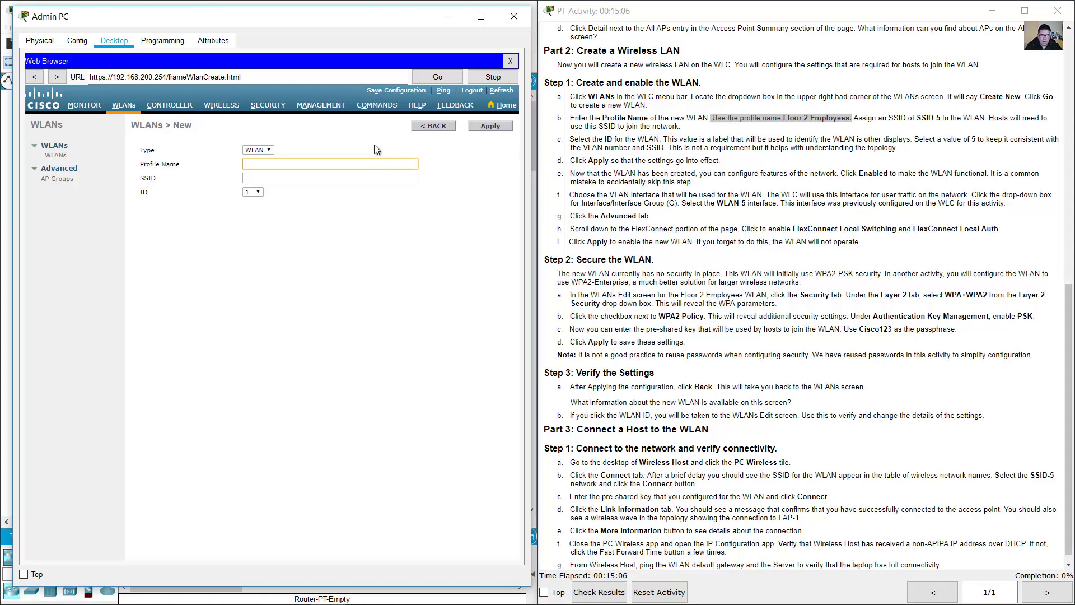
text(Floor )
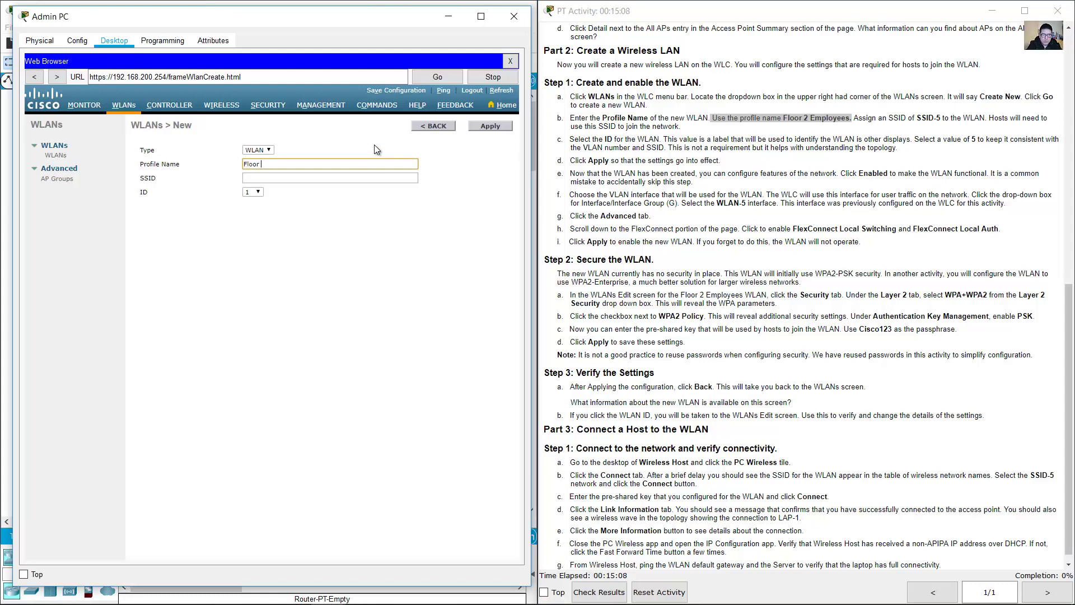
text(2 Employees)
drag(303, 165, 245, 166)
click(317, 166)
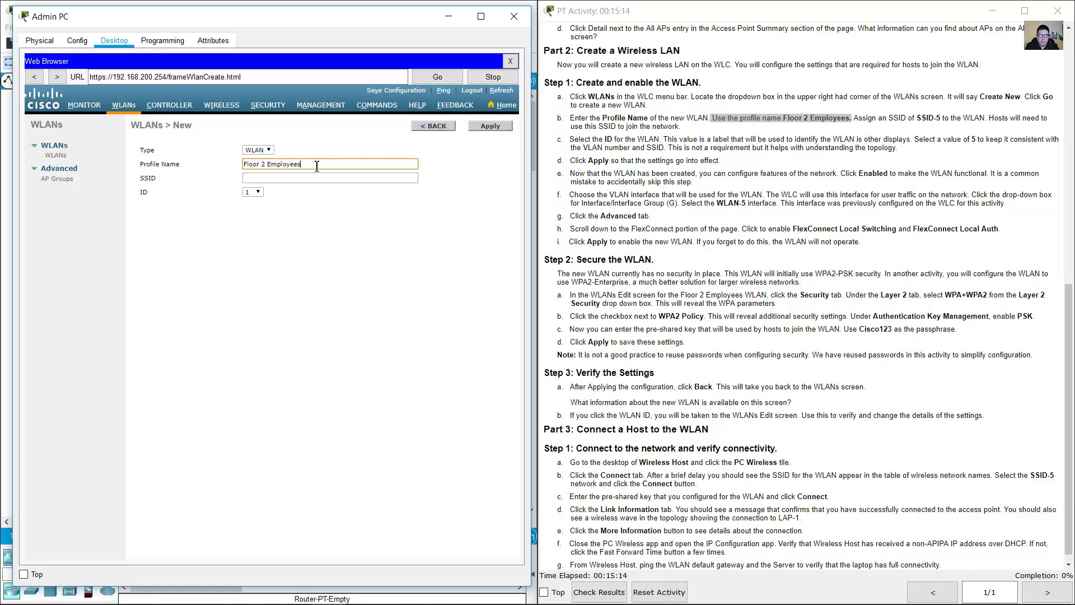
- Enter SSID-5 as the SSID and read the WLAN ID instructions
drag(900, 118, 950, 121)
click(336, 178)
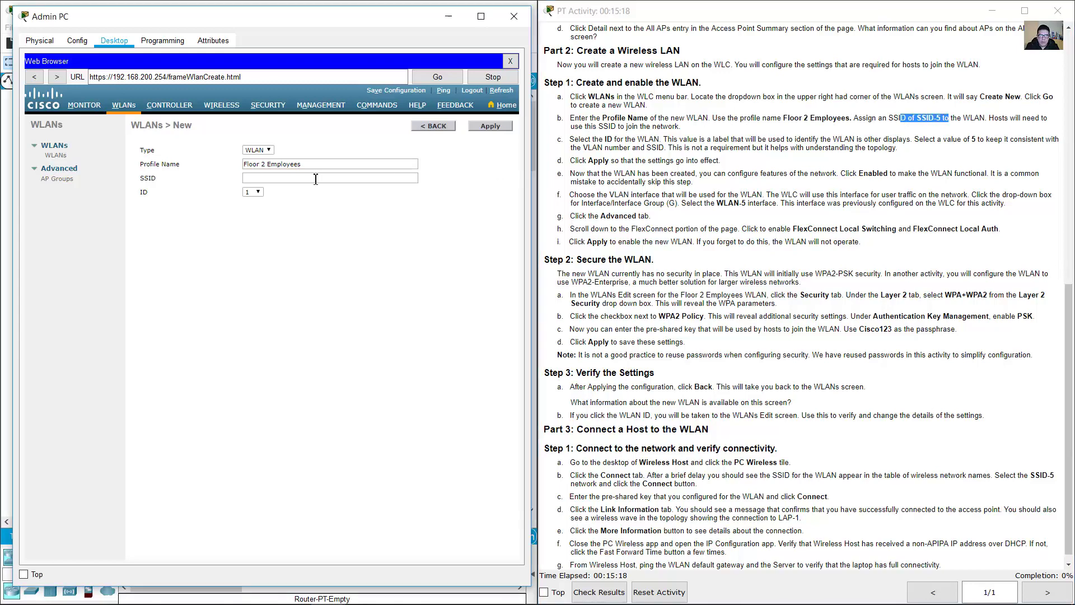
text(SSID-5)
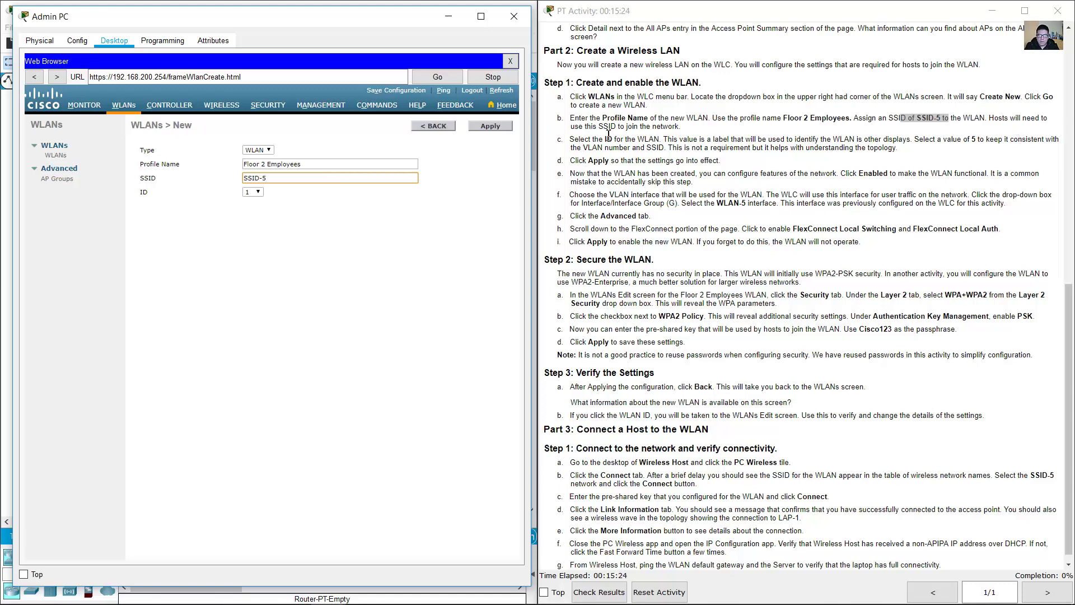
drag(995, 118, 680, 128)
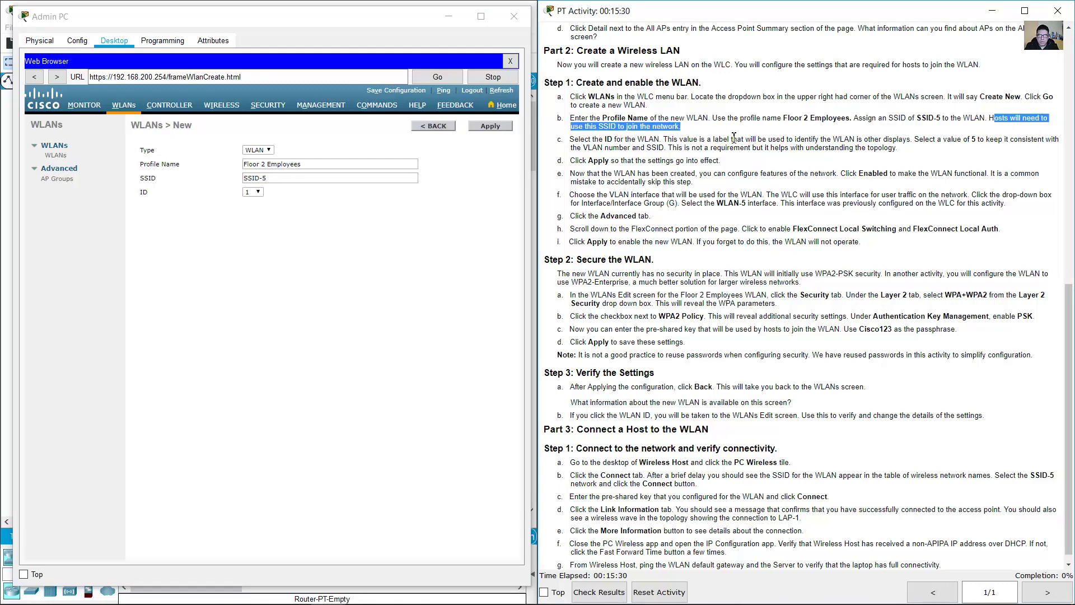
drag(575, 139, 811, 140)
drag(839, 139, 902, 149)
- Choose WLAN ID 5 and apply to create the WLAN
click(254, 191)
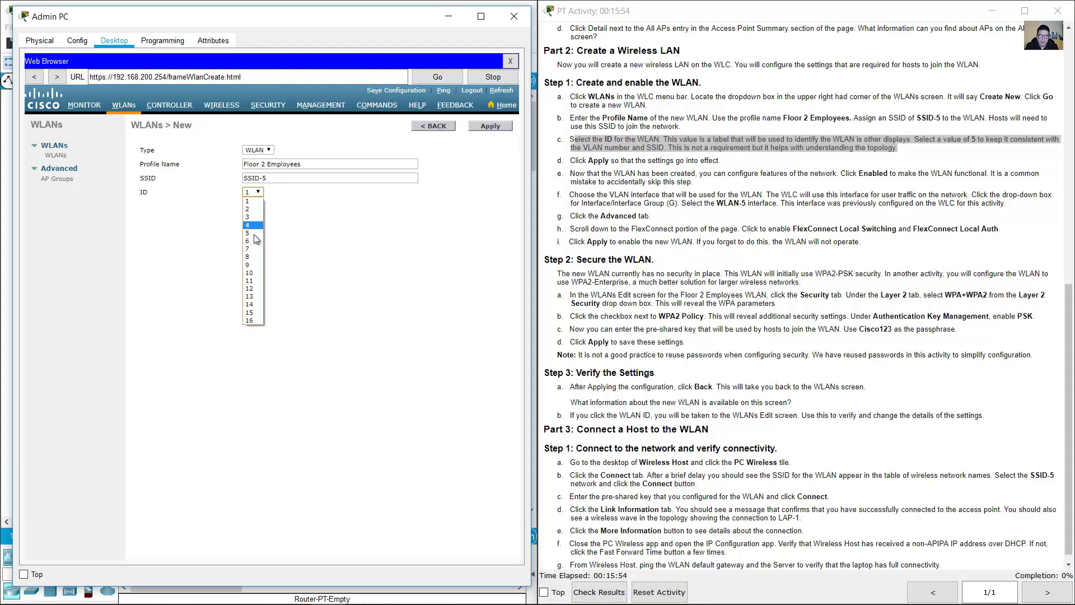
click(261, 236)
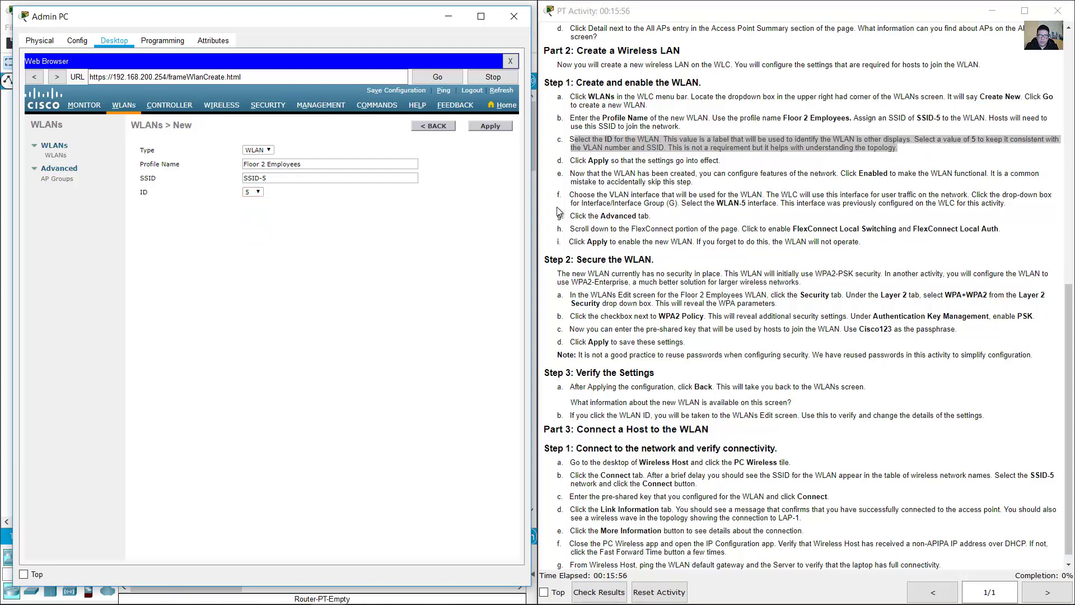
drag(588, 161, 645, 163)
click(474, 125)
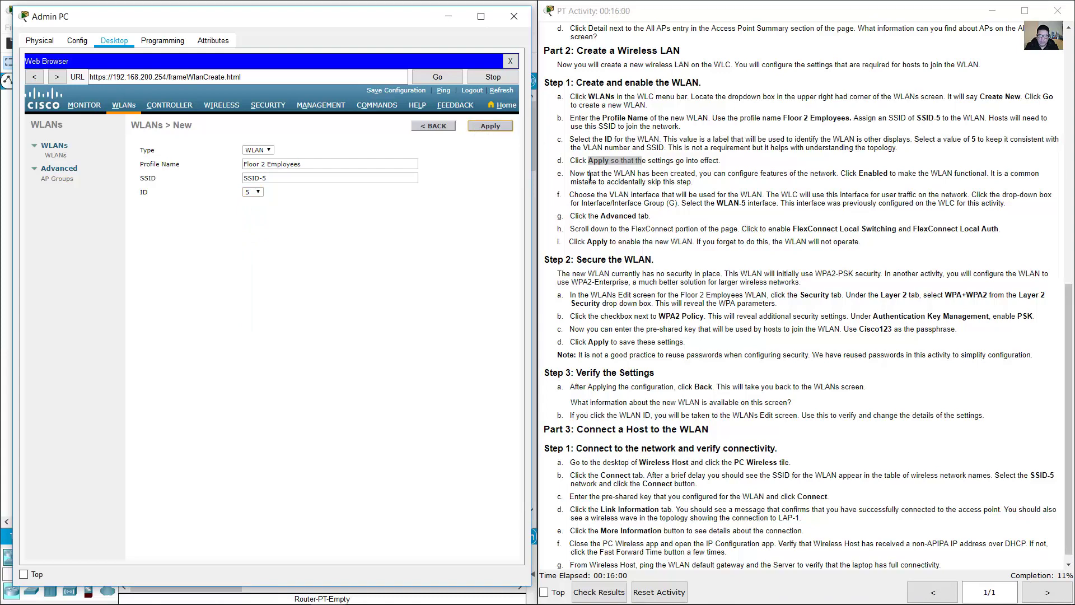
drag(579, 173, 700, 189)
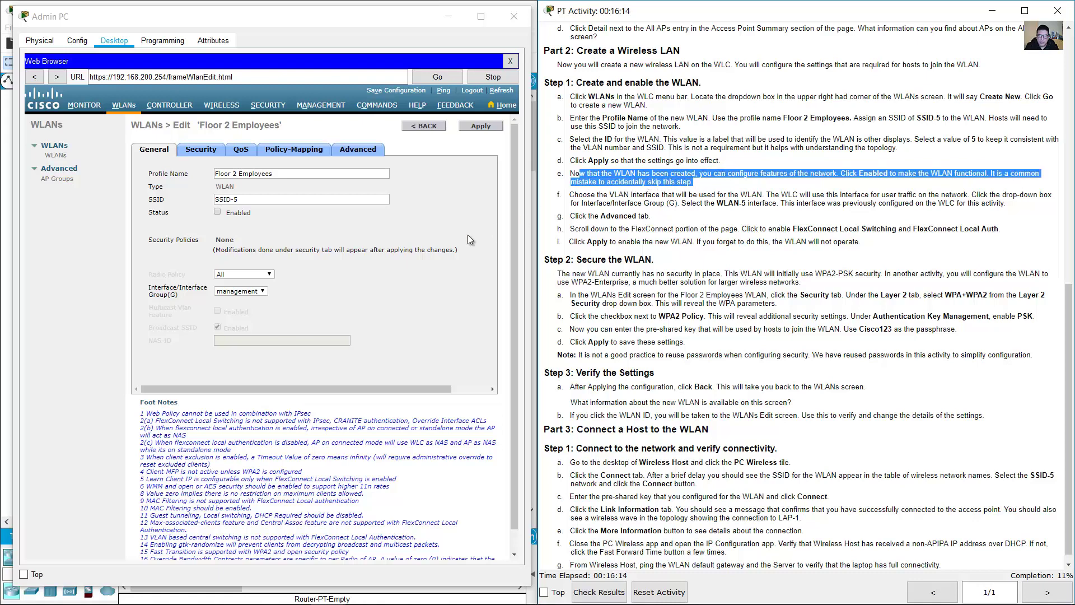
- Tick Status Enabled for the Floor 2 Employees WLAN
click(447, 219)
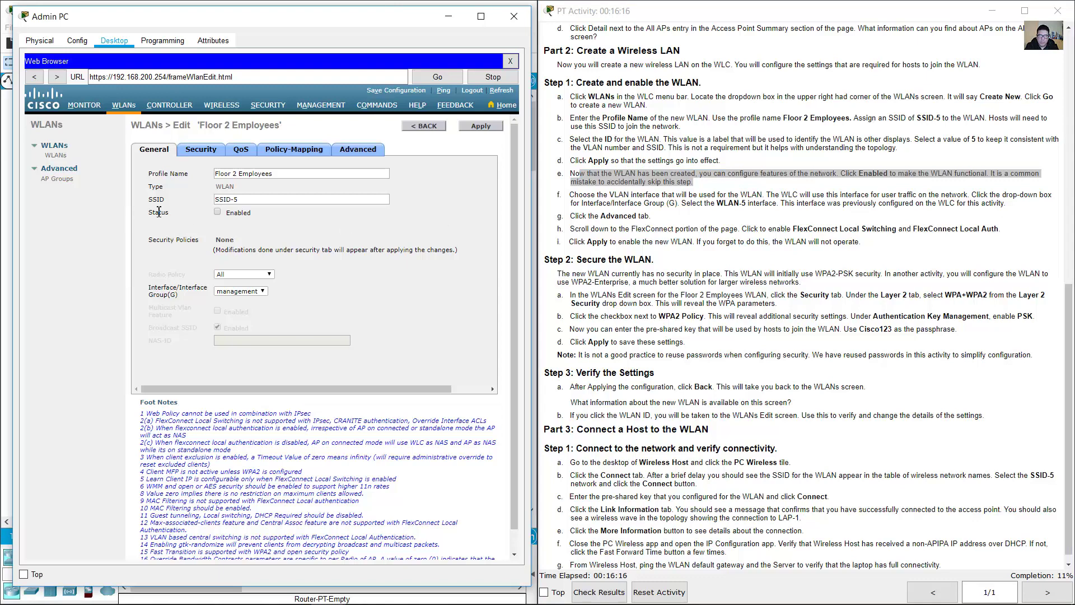
drag(176, 211, 240, 211)
click(213, 215)
- Choose WLAN-5 from the Interface/Interface Group(G) list
click(660, 205)
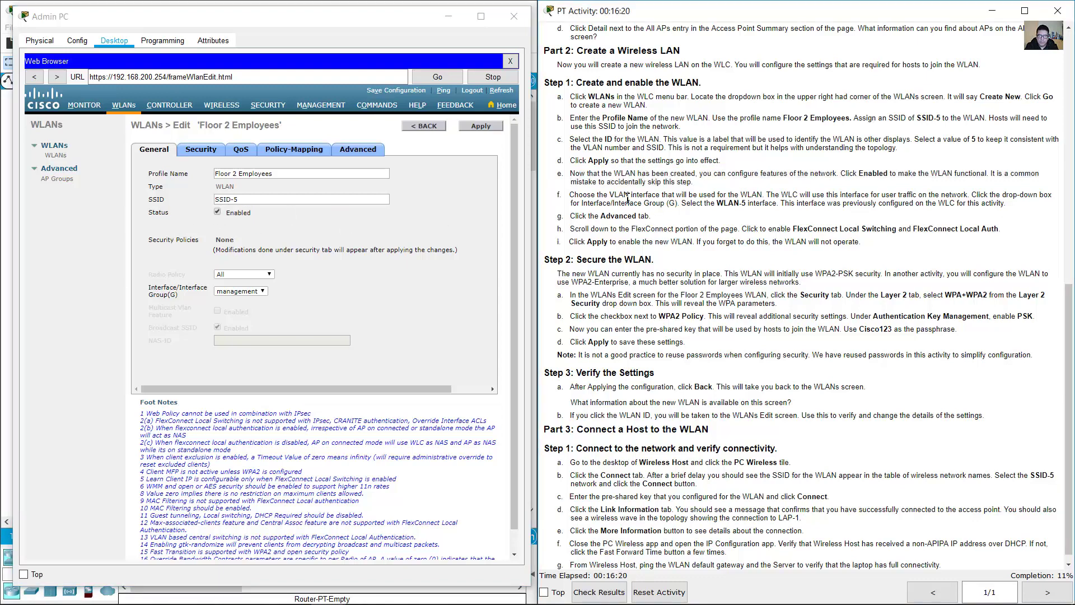
drag(570, 195, 971, 194)
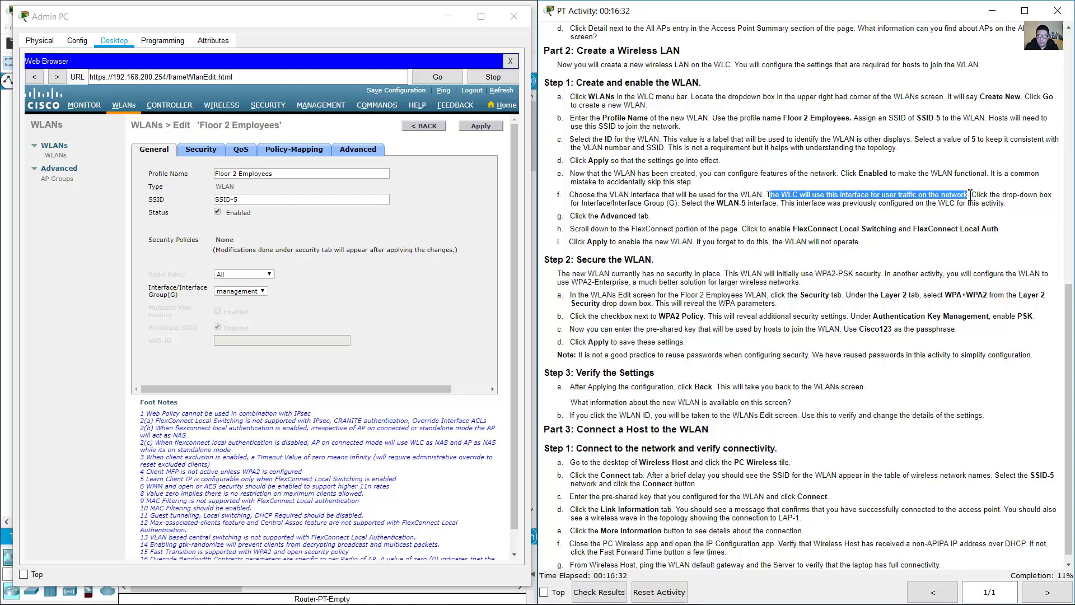
click(884, 220)
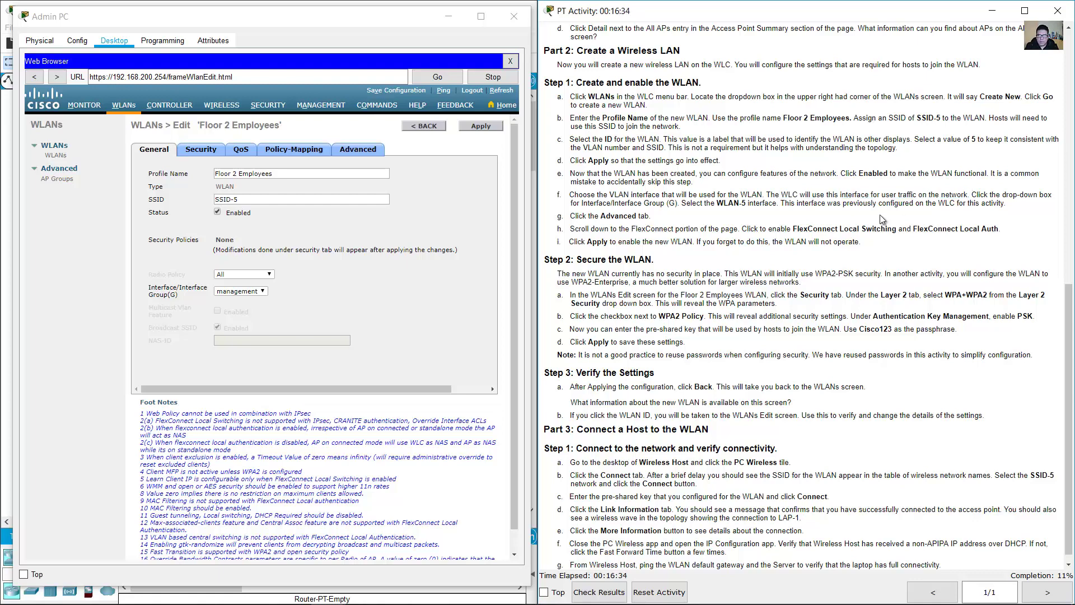
drag(588, 205, 999, 207)
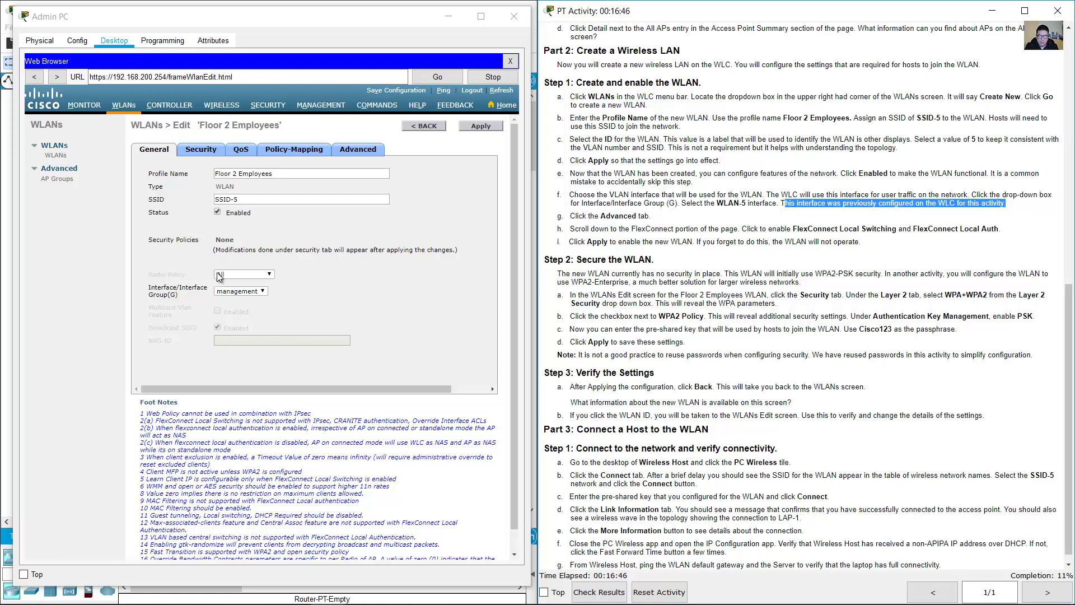
click(242, 292)
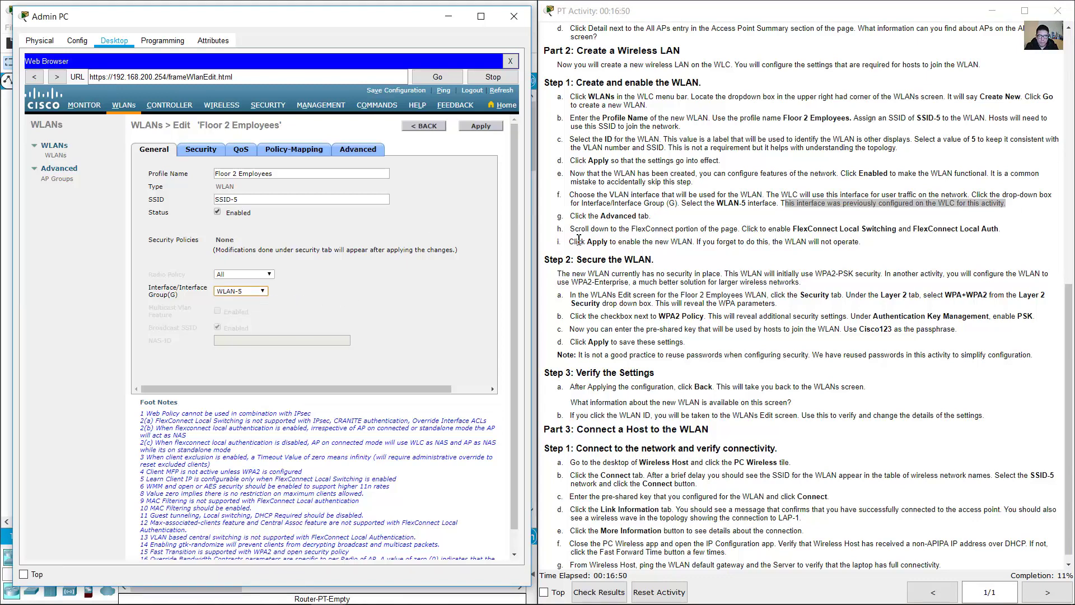
drag(607, 215, 651, 216)
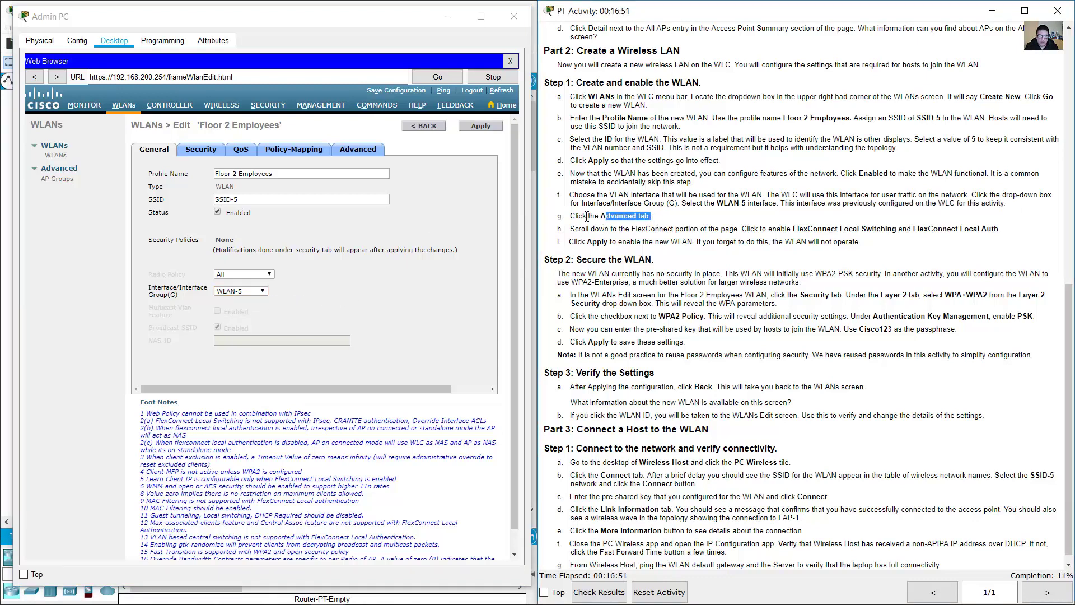
- Tick FlexConnect Local Switching and Local Auth on the WLAN's Advanced tab and apply
click(372, 151)
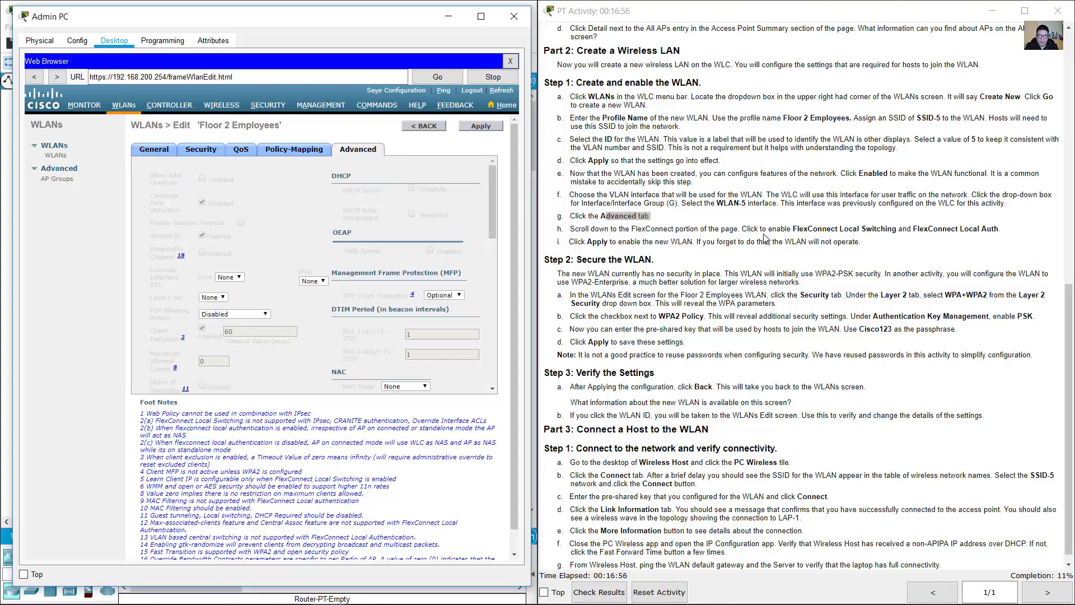
drag(793, 229, 997, 233)
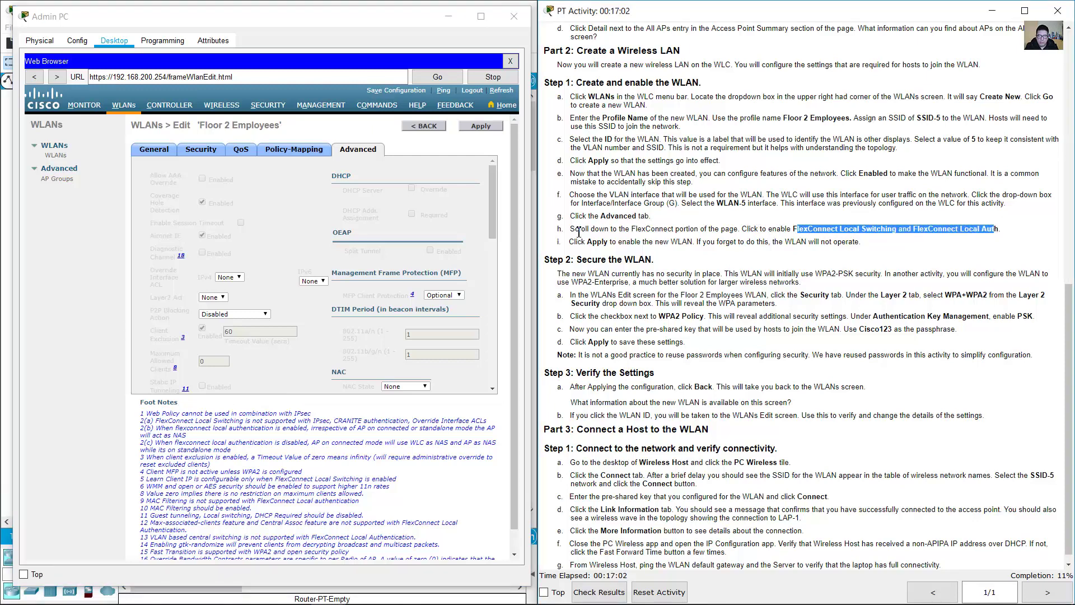
click(493, 203)
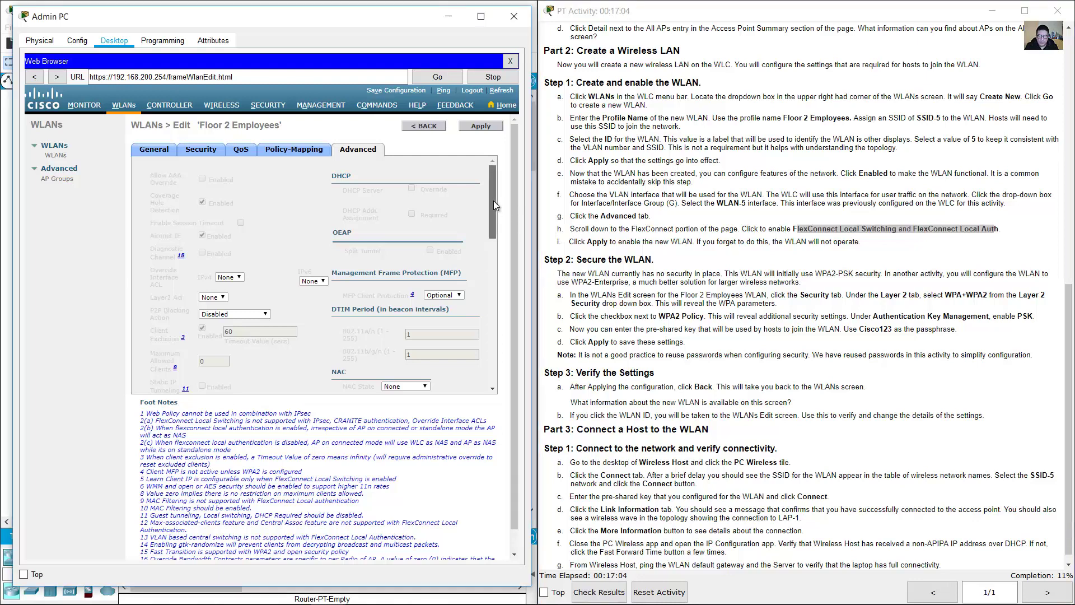
drag(493, 201, 441, 328)
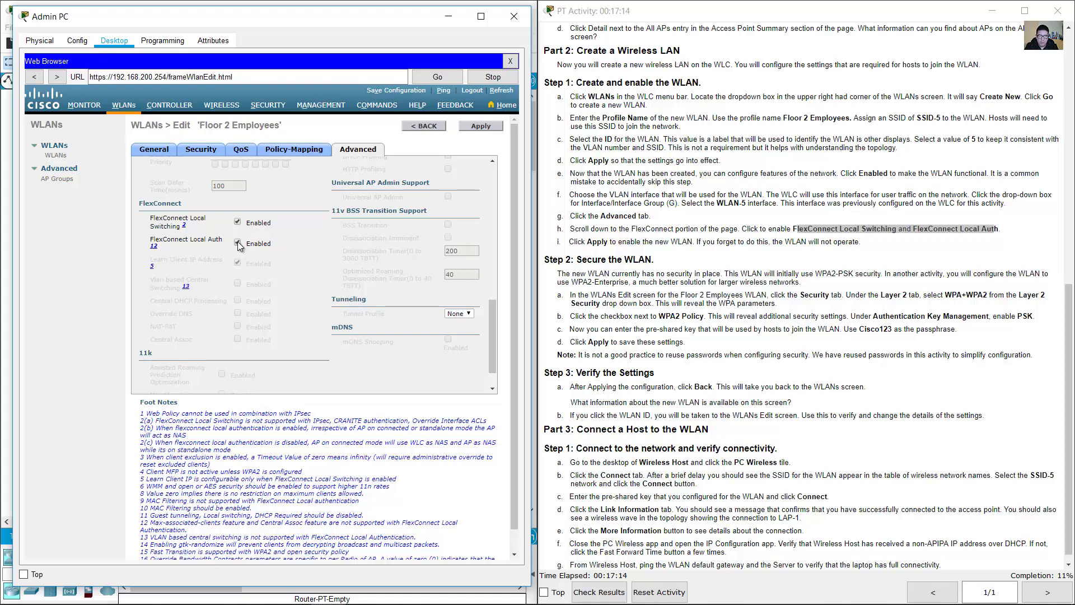
drag(588, 241, 650, 243)
click(480, 123)
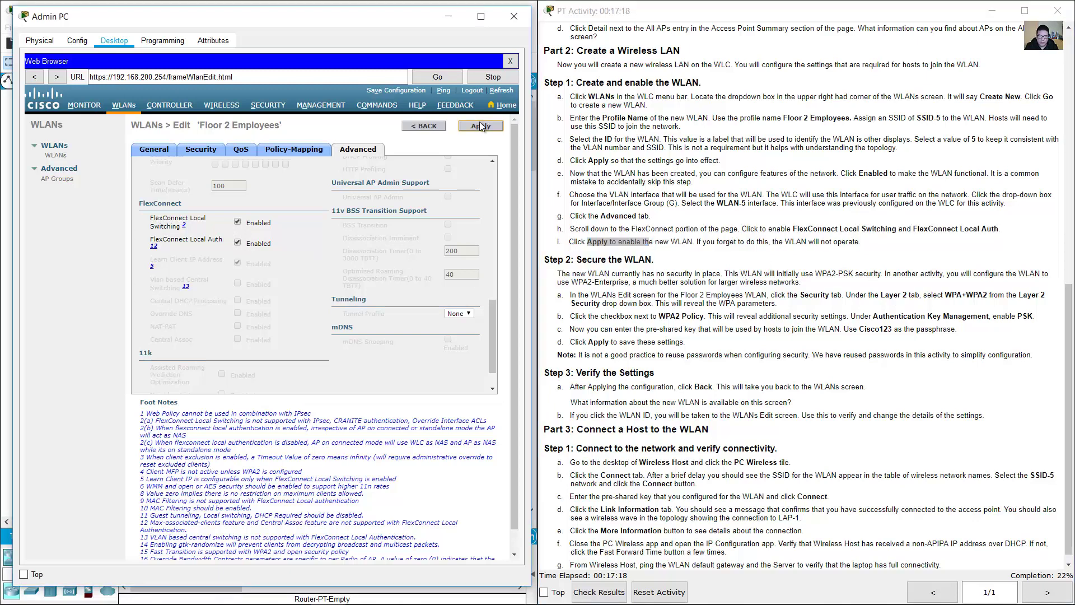
click(820, 286)
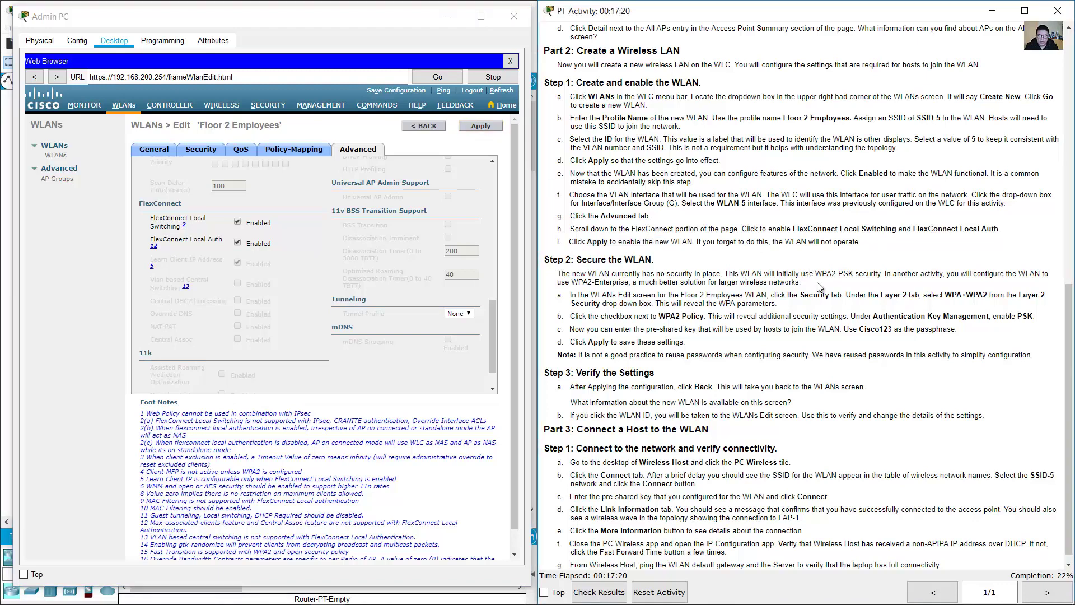
- Read the Secure the WLAN instructions and open the Floor 2 Employees WLAN's Security tab
scroll(819, 286, down, 1)
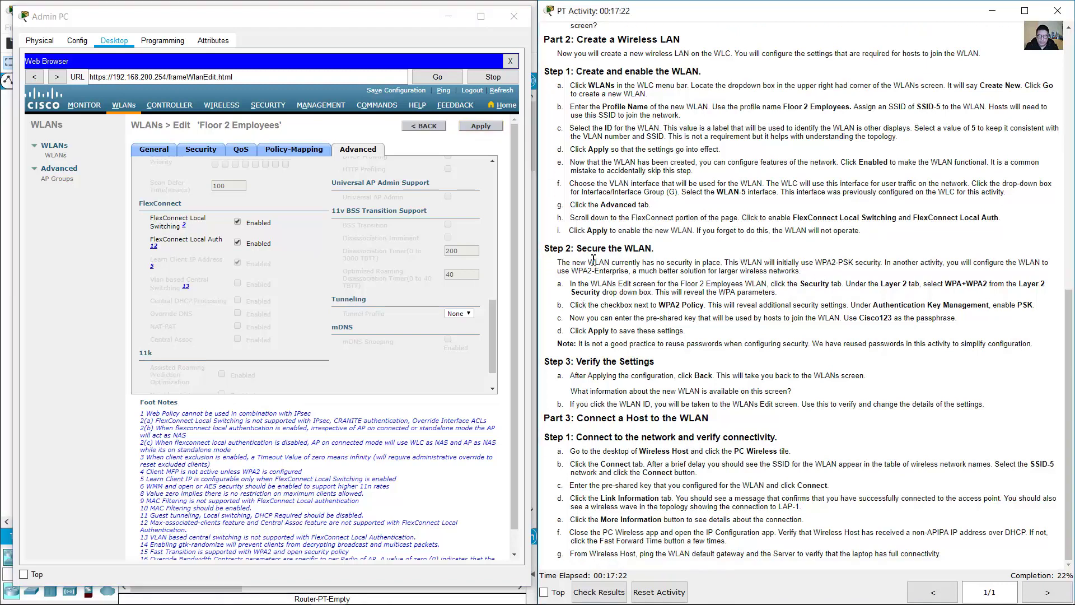
drag(582, 248, 660, 252)
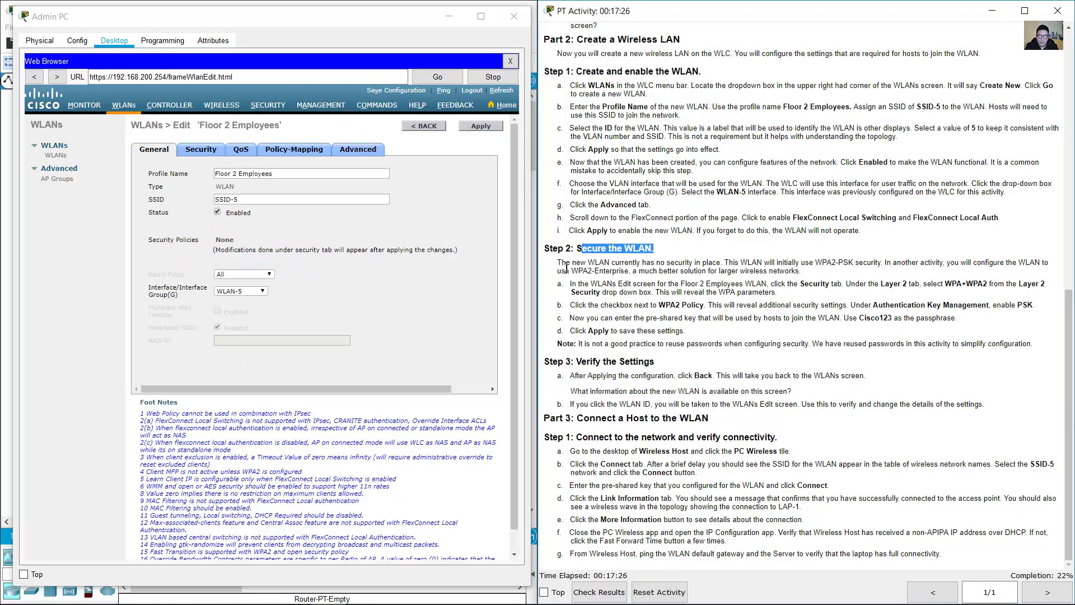
drag(562, 263, 802, 273)
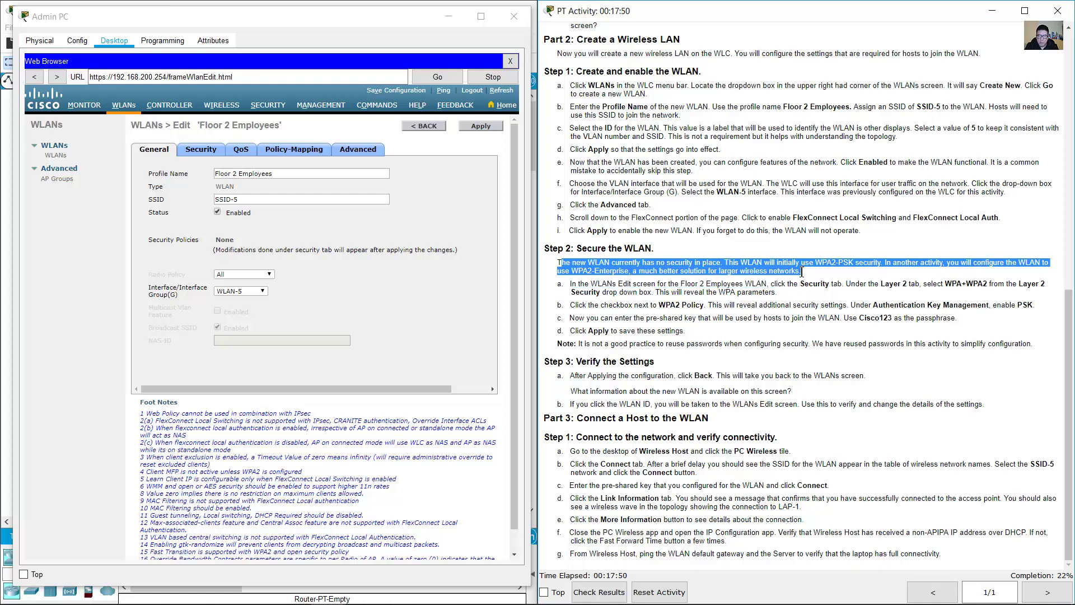
drag(571, 285, 841, 286)
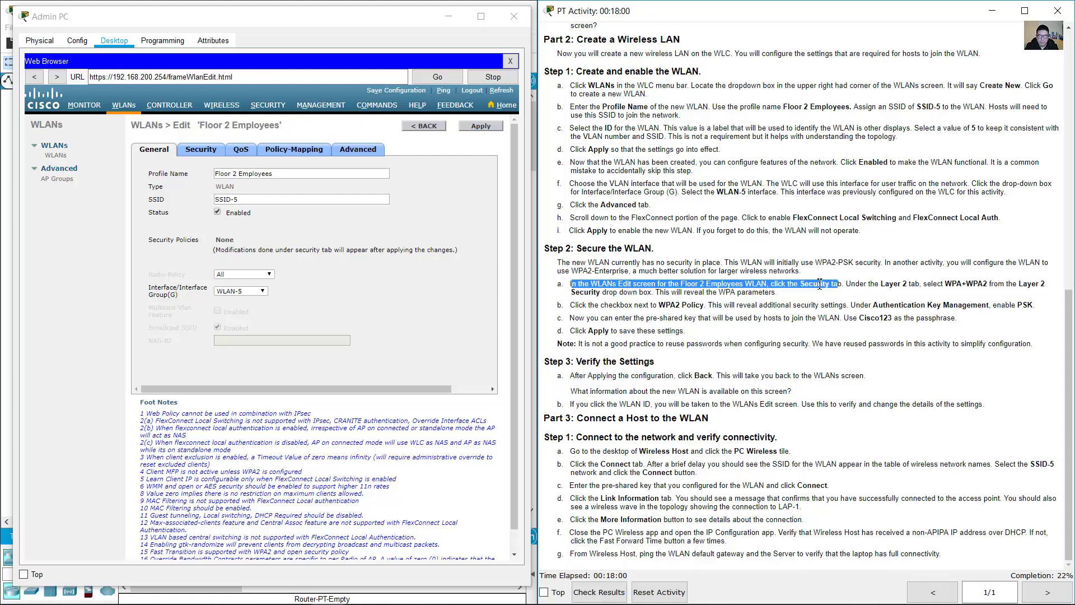
click(202, 156)
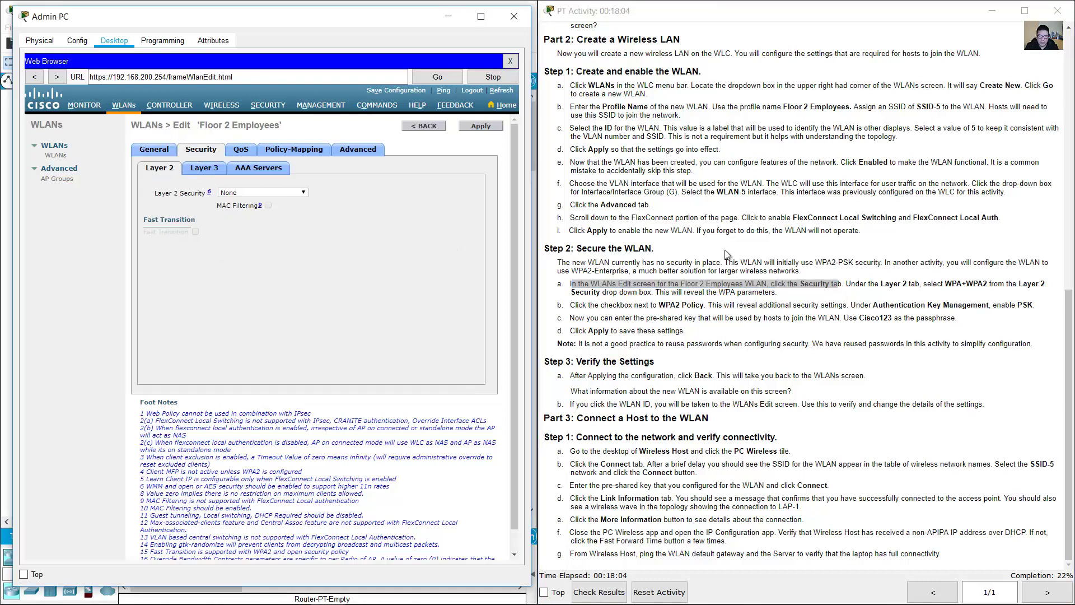
- Set the WLAN's Layer 2 security type to WPA+WPA2
drag(858, 286, 987, 286)
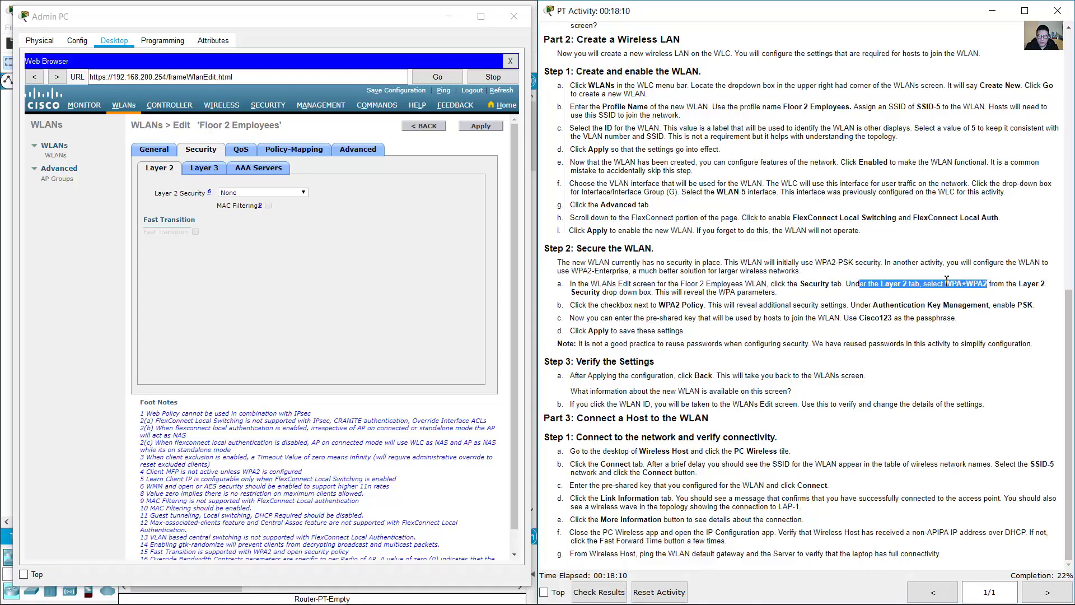
click(175, 176)
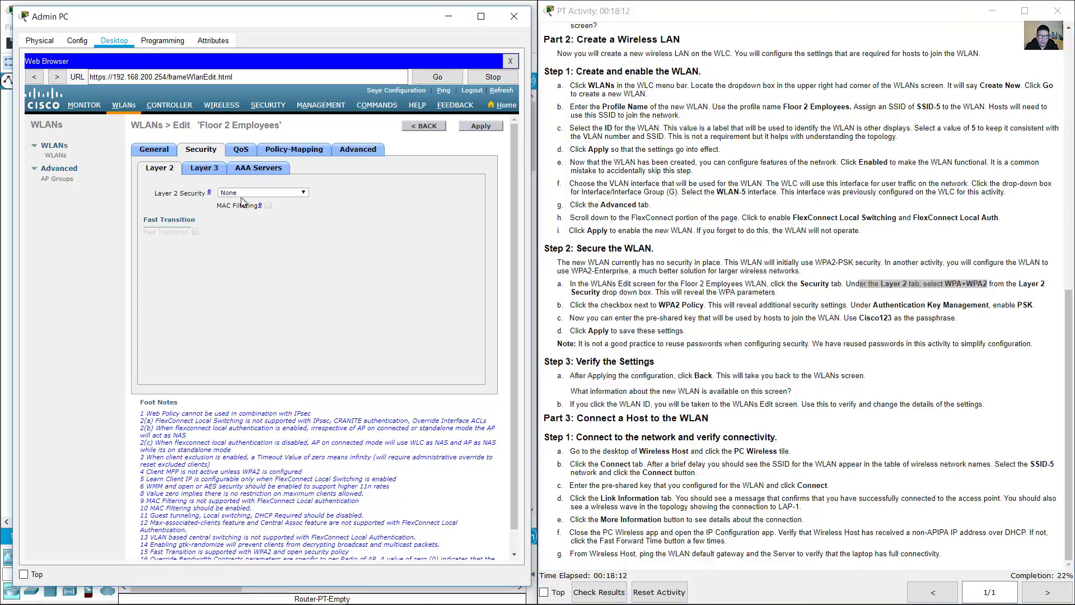
click(293, 192)
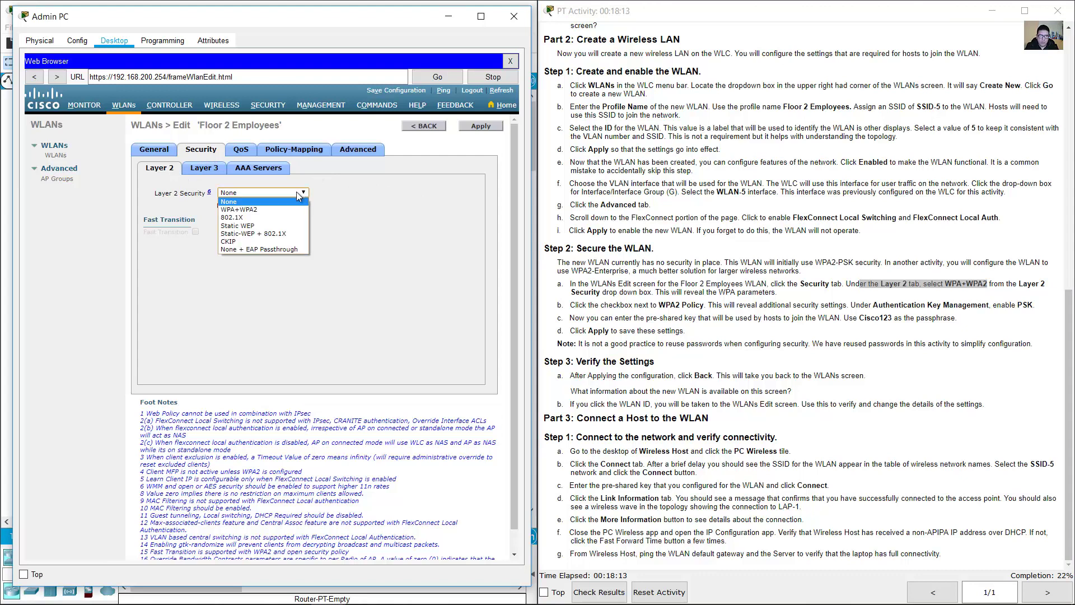
click(250, 211)
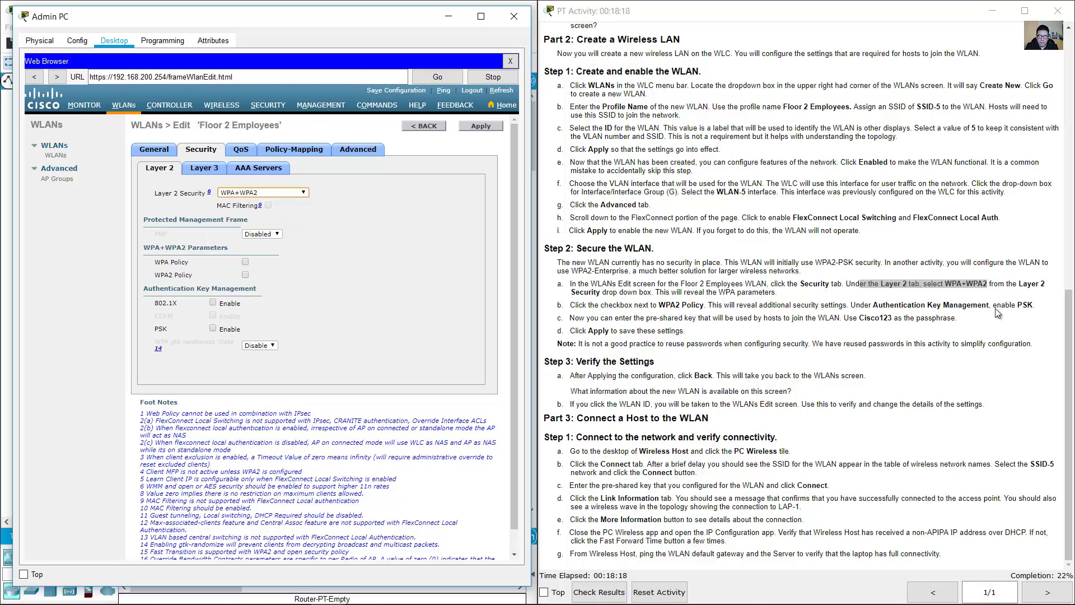
- Enable WPA2 Policy with AES encryption
click(877, 287)
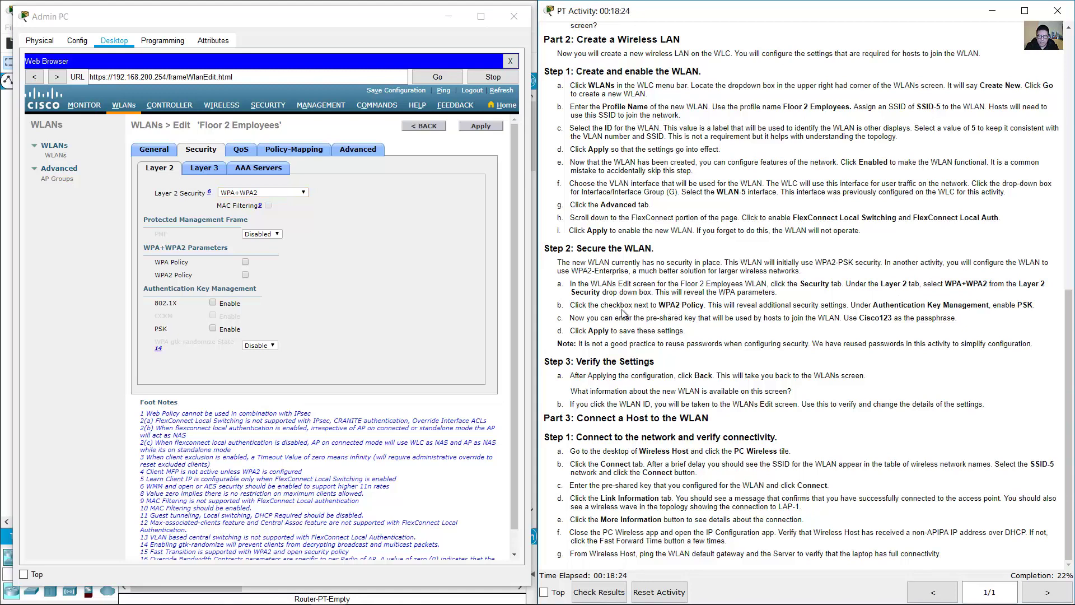
drag(590, 305, 707, 307)
click(400, 271)
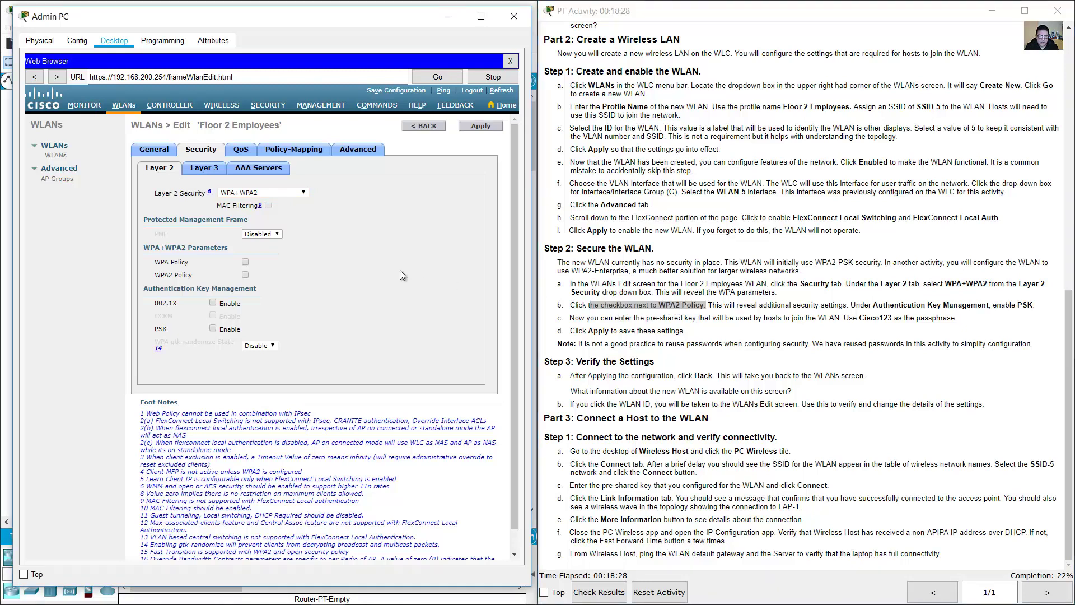
triple_click(175, 266)
drag(155, 275, 194, 274)
click(168, 279)
click(244, 275)
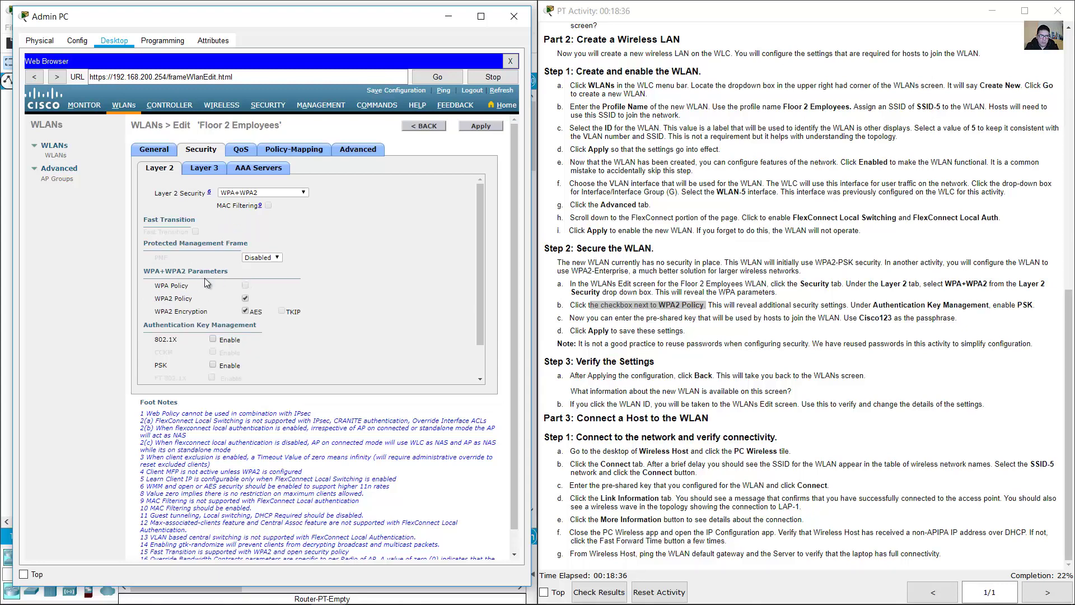
triple_click(175, 298)
click(184, 297)
drag(154, 301, 220, 300)
click(392, 298)
- Enable PSK key management, enter the activity's pre-shared key, and apply
drag(879, 305, 1033, 307)
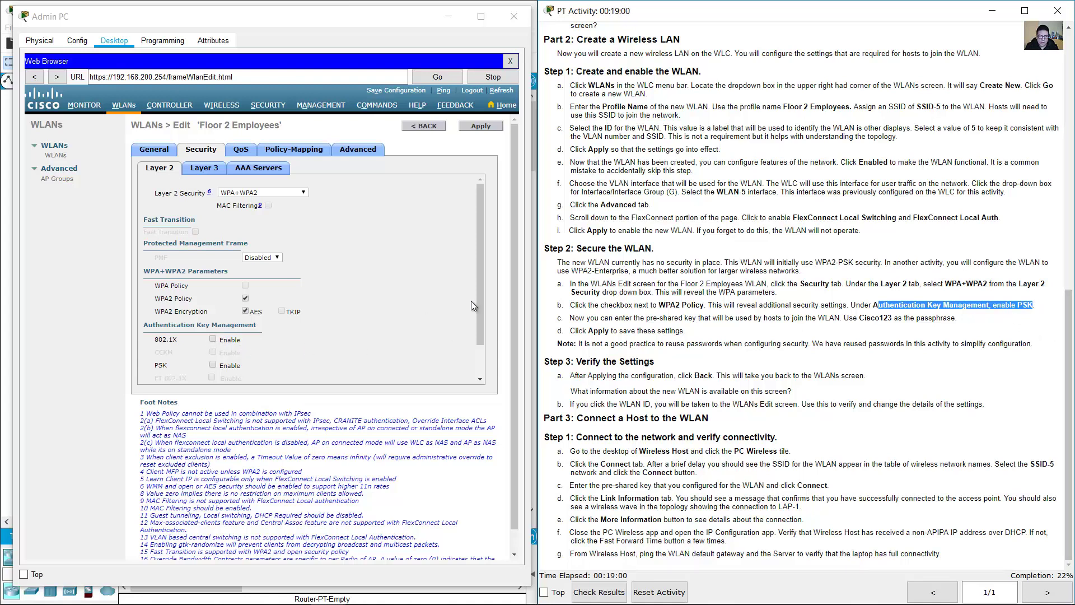
drag(478, 303, 478, 331)
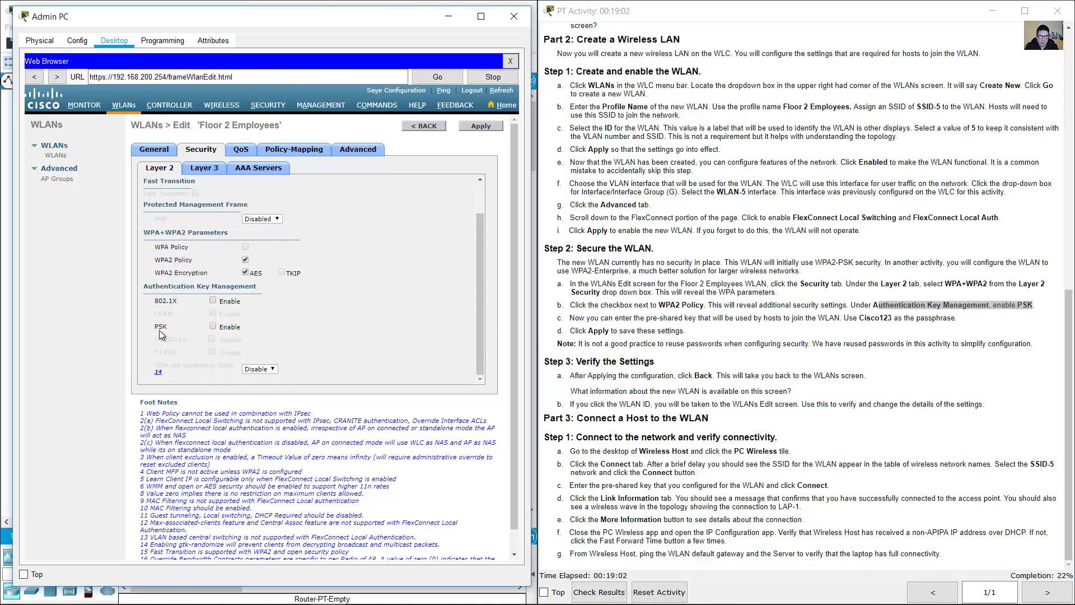
click(213, 326)
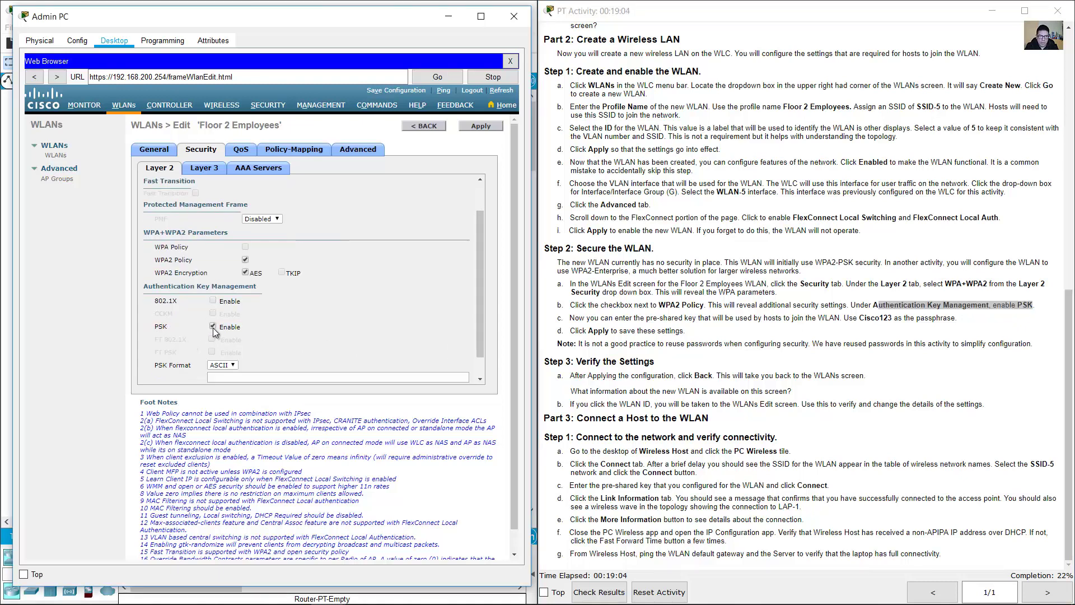
drag(481, 322, 481, 354)
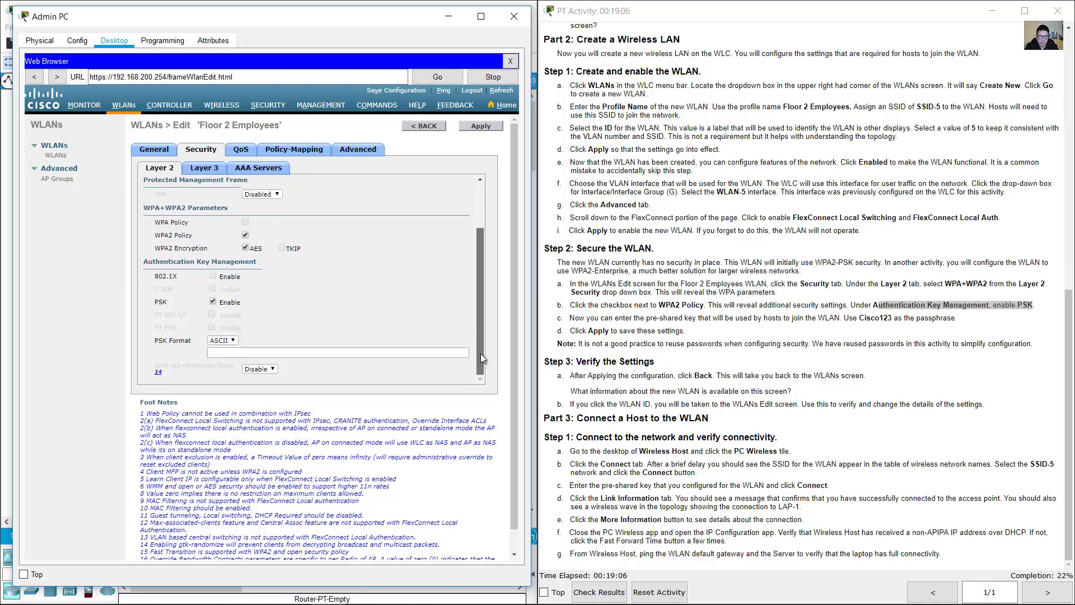
drag(858, 318, 893, 319)
click(336, 352)
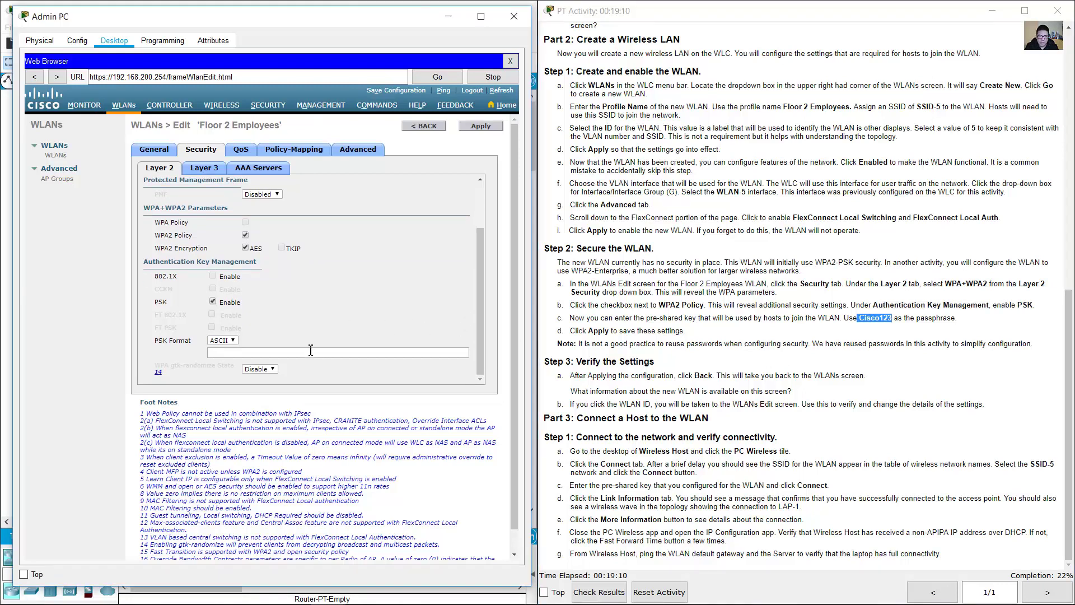
text(Cisco1)
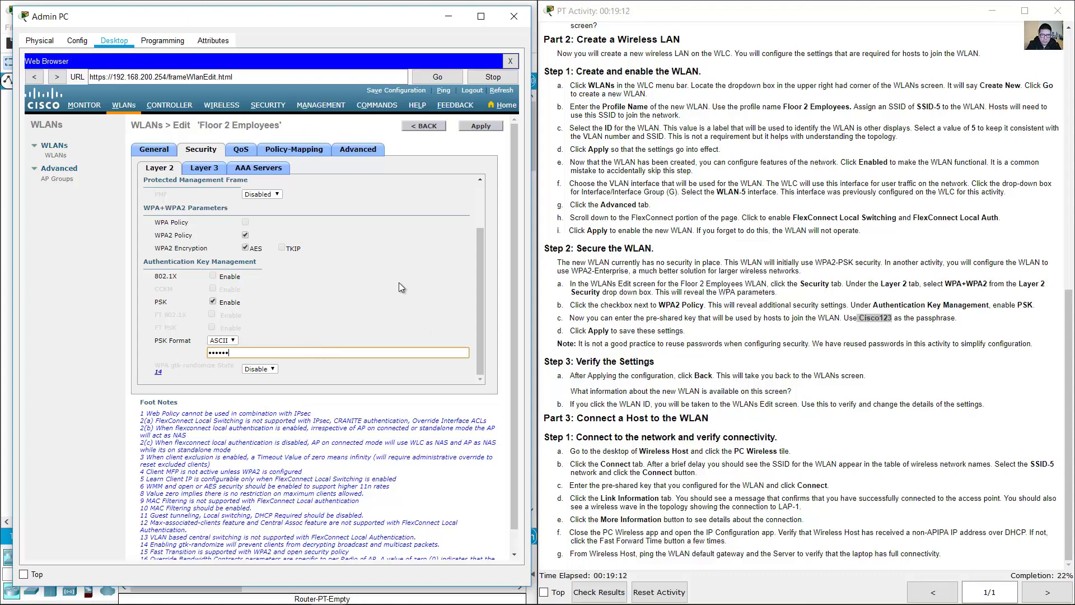
text(23)
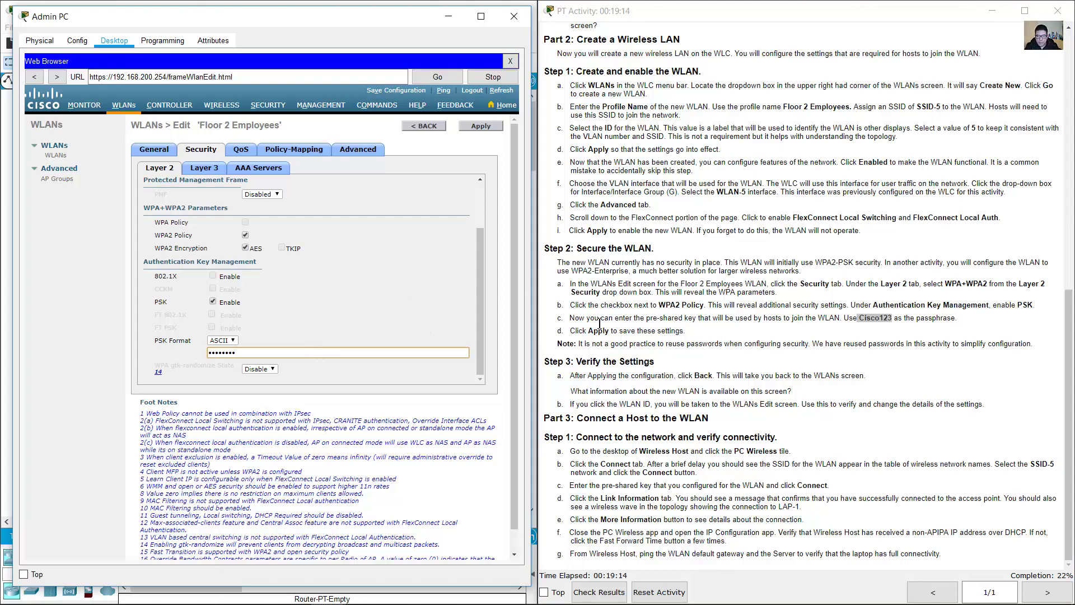
mouse_move(594, 331)
mouse_down()
mouse_move(686, 333)
mouse_move(614, 336)
mouse_up()
click(467, 128)
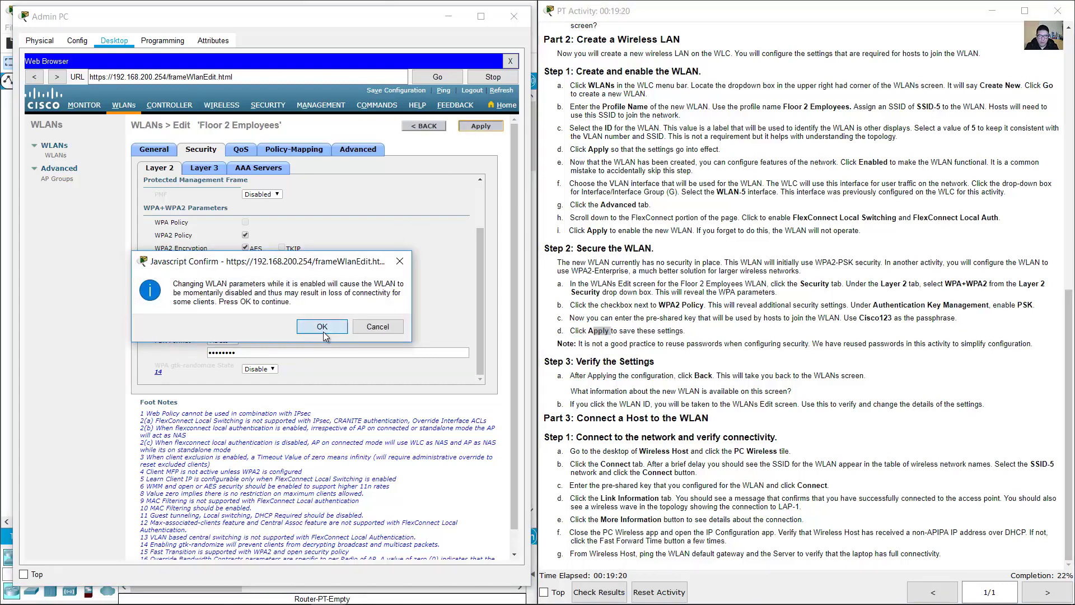
- Confirm the WLAN parameter change and read the note about reusing passwords
click(323, 332)
click(722, 316)
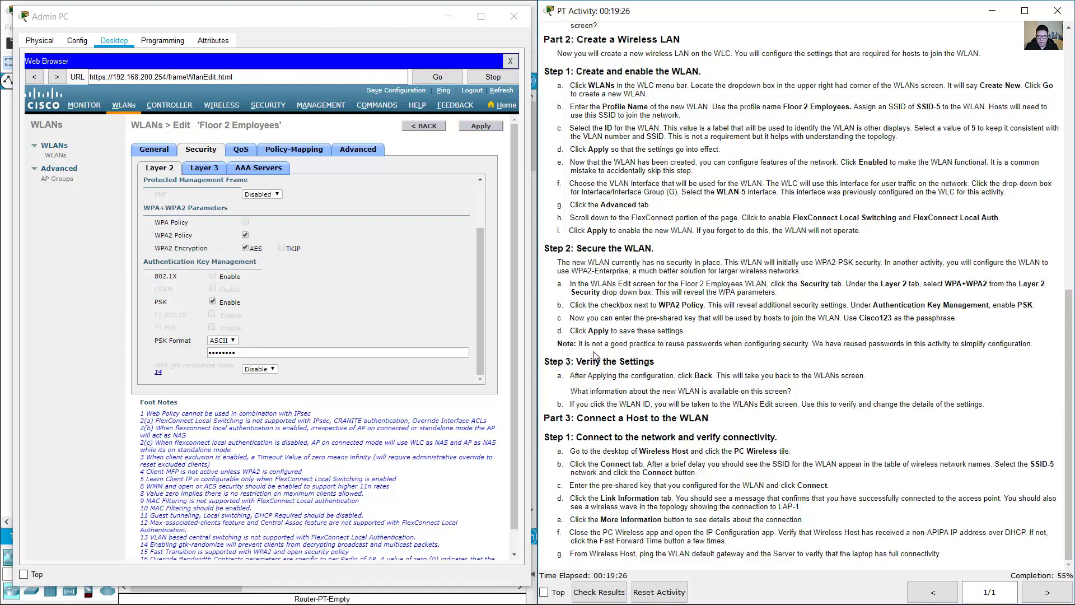
drag(580, 343, 1032, 345)
- Go back from the WLAN edit page to WLC-1's WLANs list
click(712, 370)
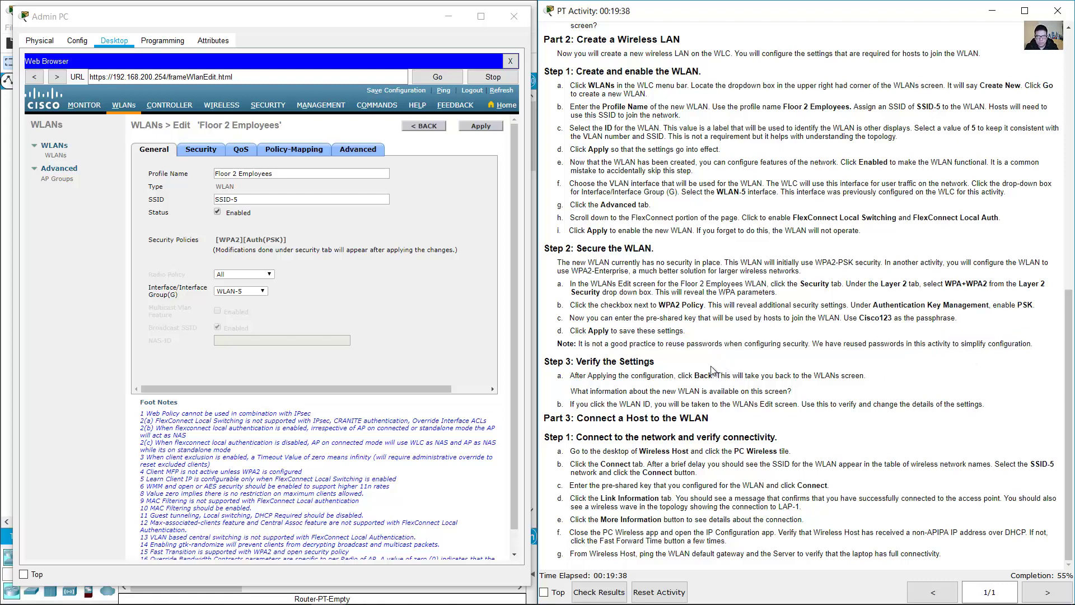
drag(582, 362, 647, 362)
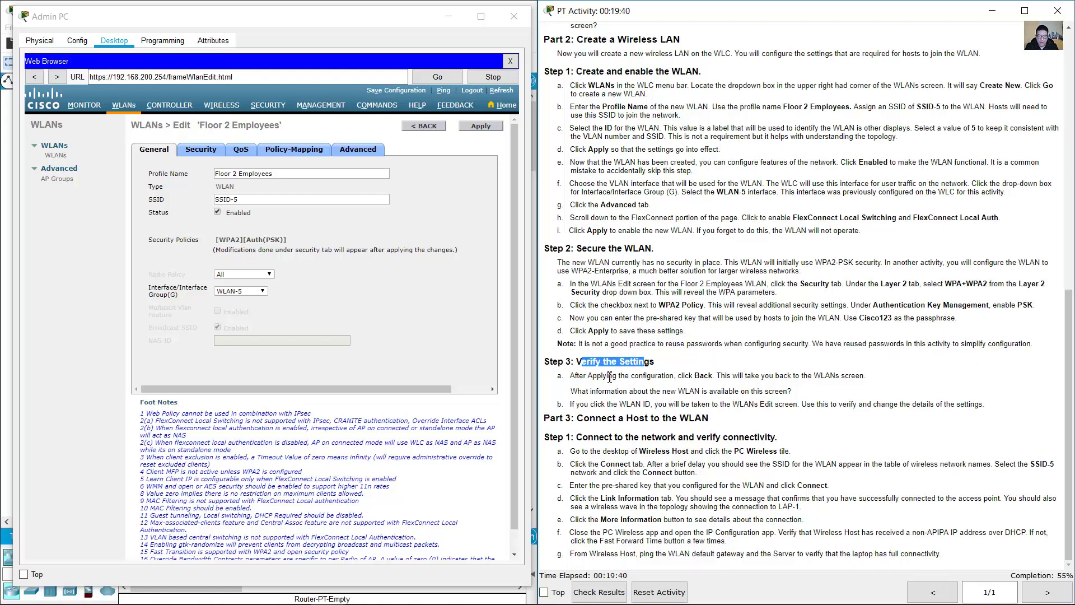
drag(584, 382, 712, 376)
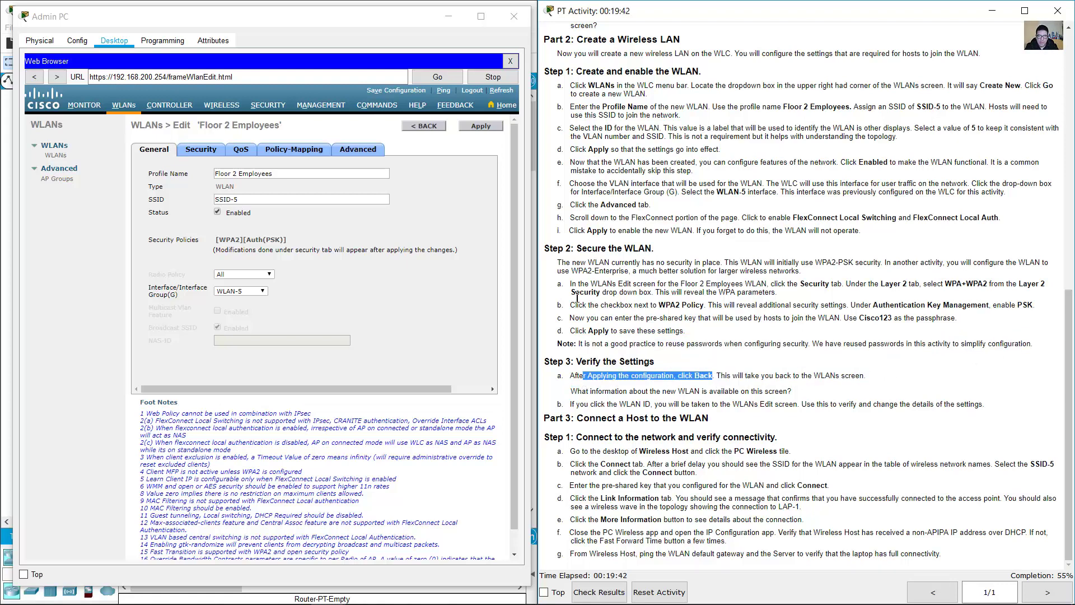
click(432, 126)
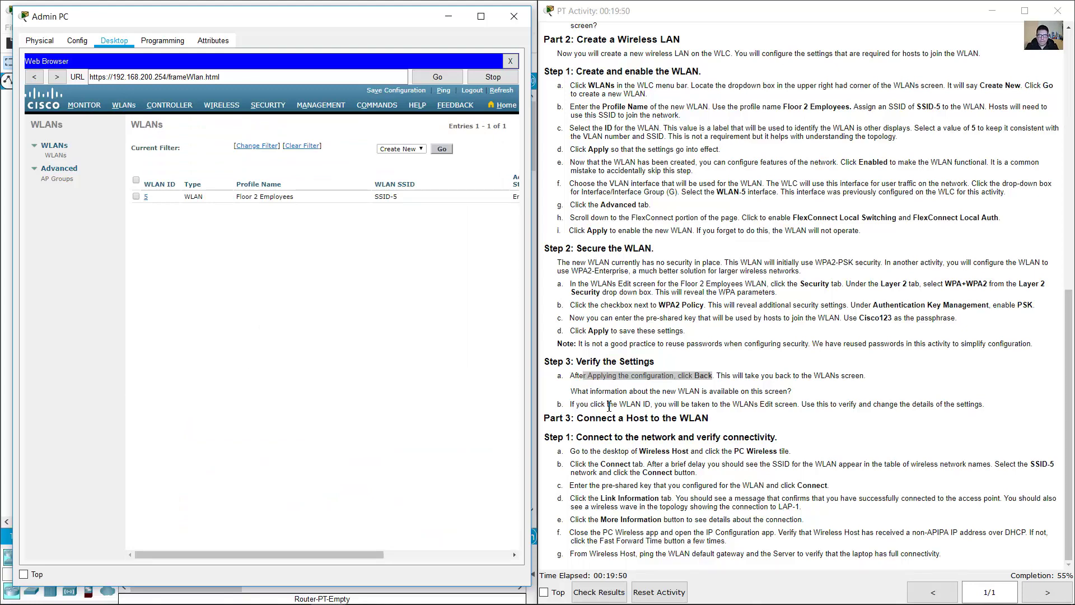
drag(572, 392, 793, 395)
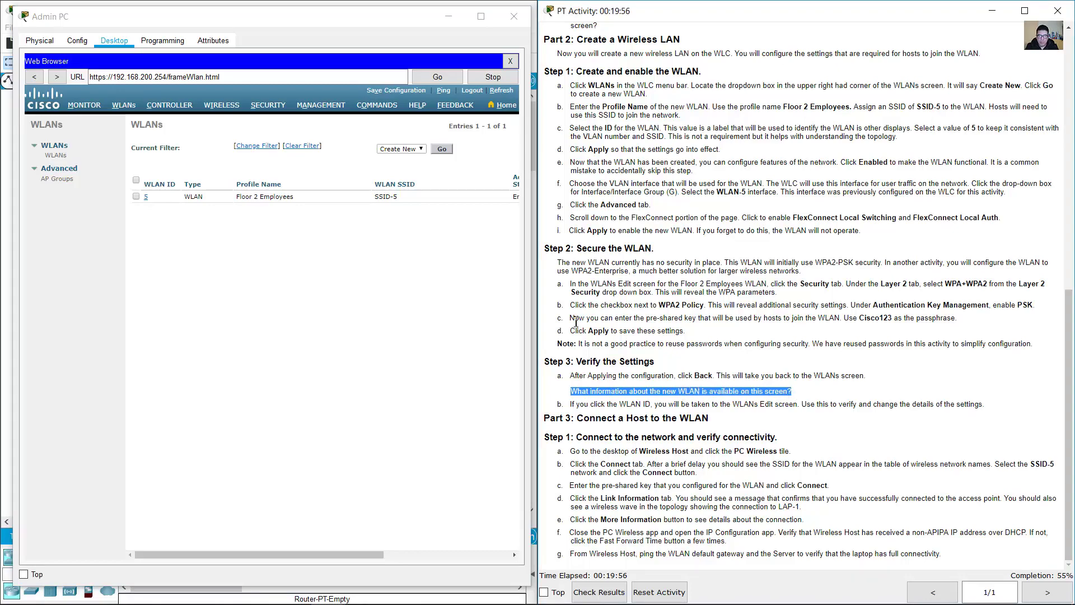
- Widen the Admin PC browser to check SSID-5's Enabled admin status and security policies
drag(537, 294, 532, 270)
click(503, 268)
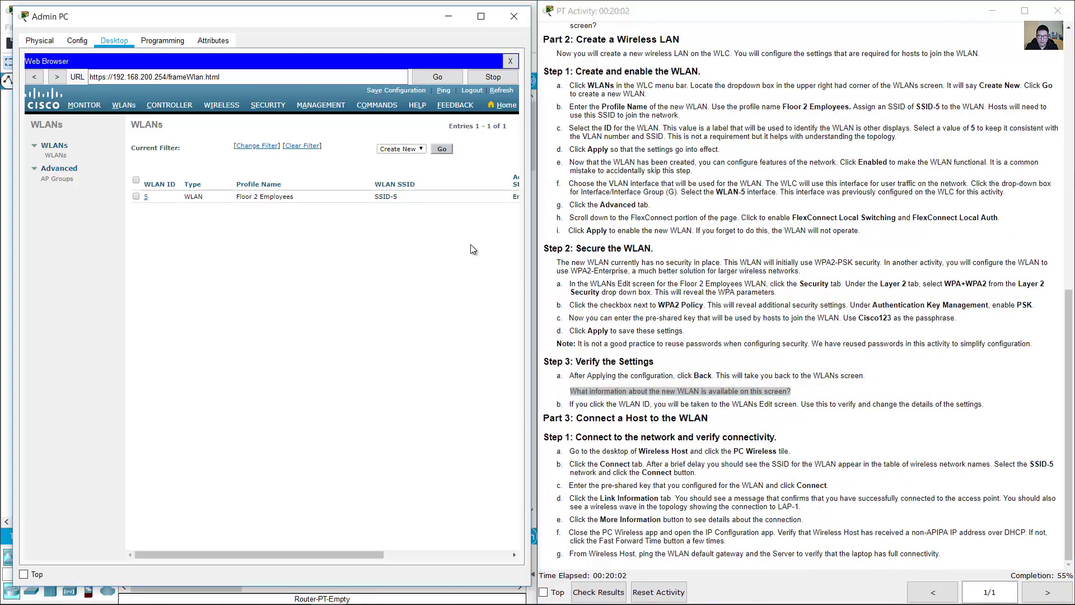
drag(532, 90, 1056, 90)
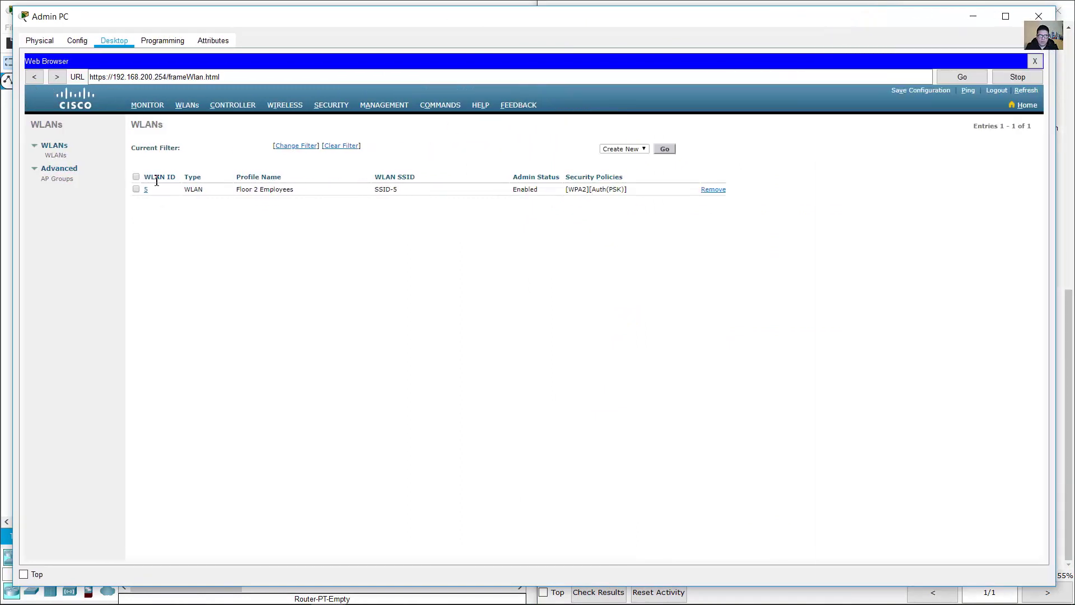
drag(157, 181, 623, 178)
double_click(539, 190)
click(519, 195)
shift+click(553, 193)
drag(1056, 251, 526, 271)
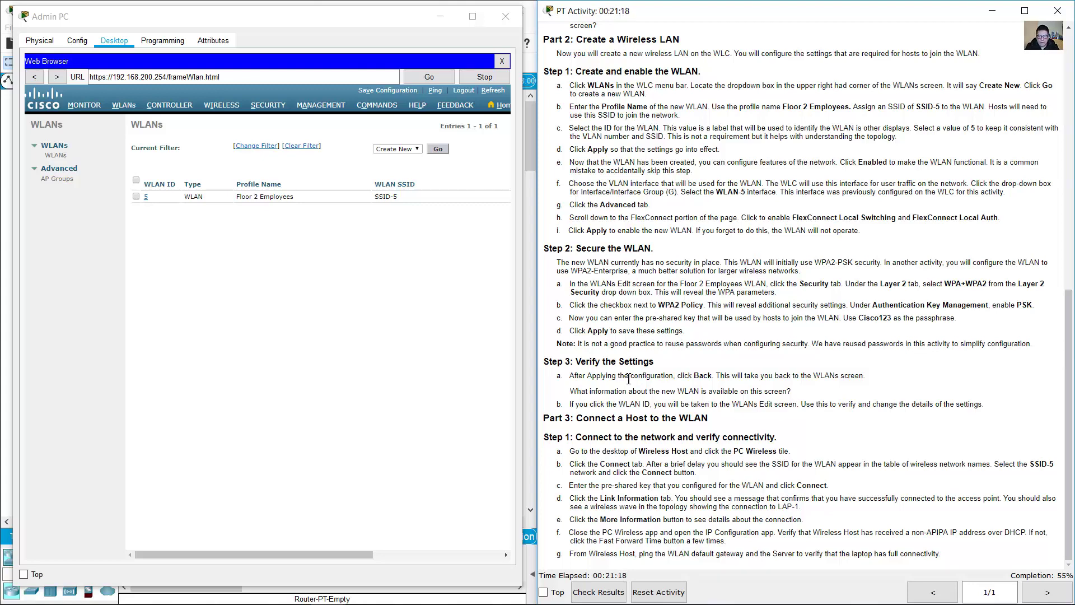
drag(571, 406, 796, 406)
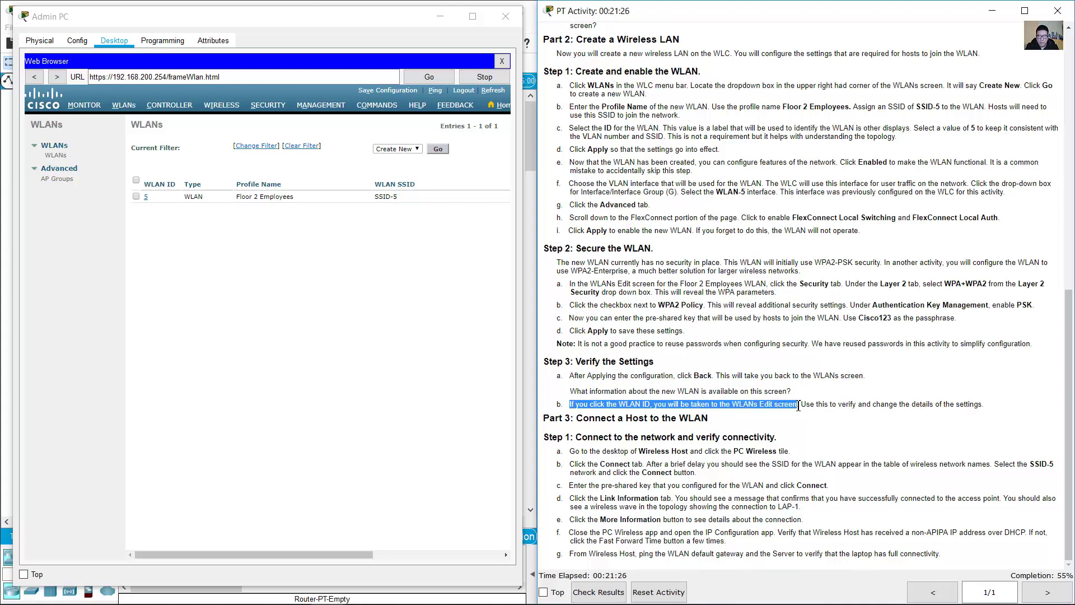
click(145, 198)
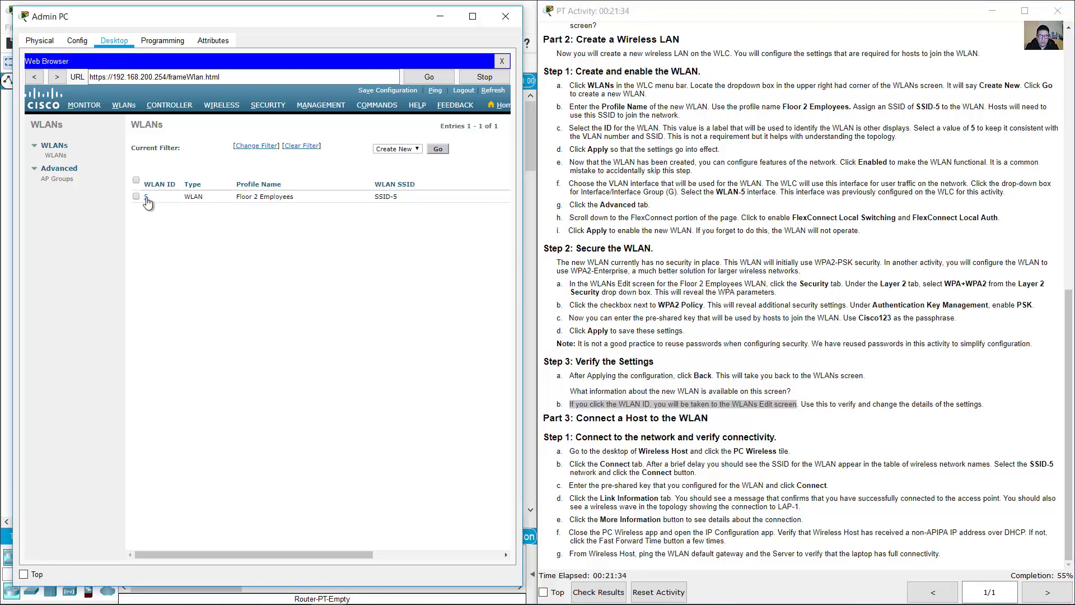
- Open WLAN ID 5's edit page and read the Part 3 steps for connecting the host
click(146, 198)
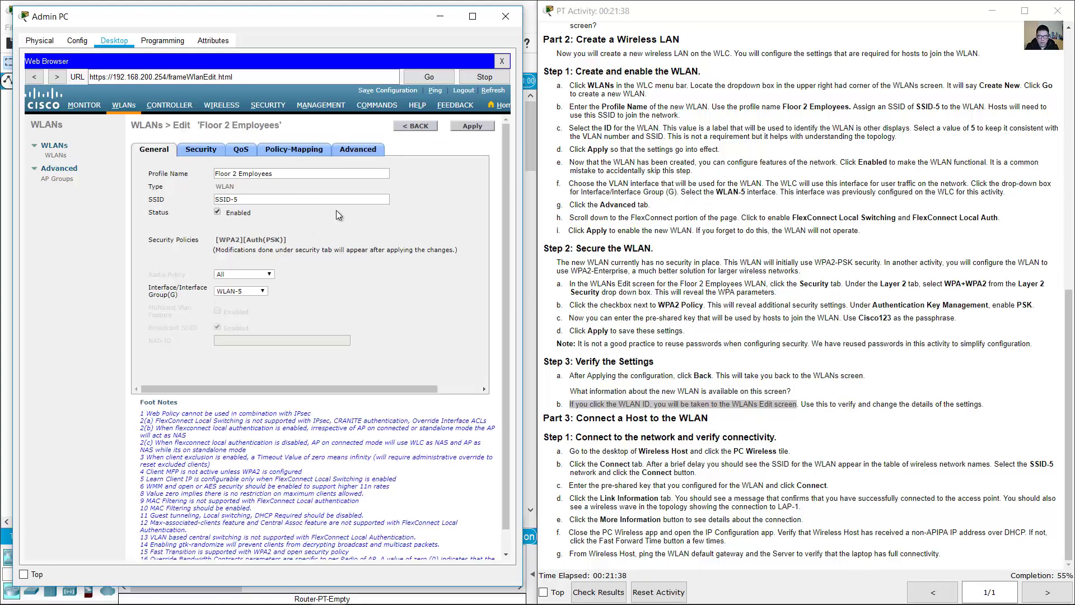
click(731, 373)
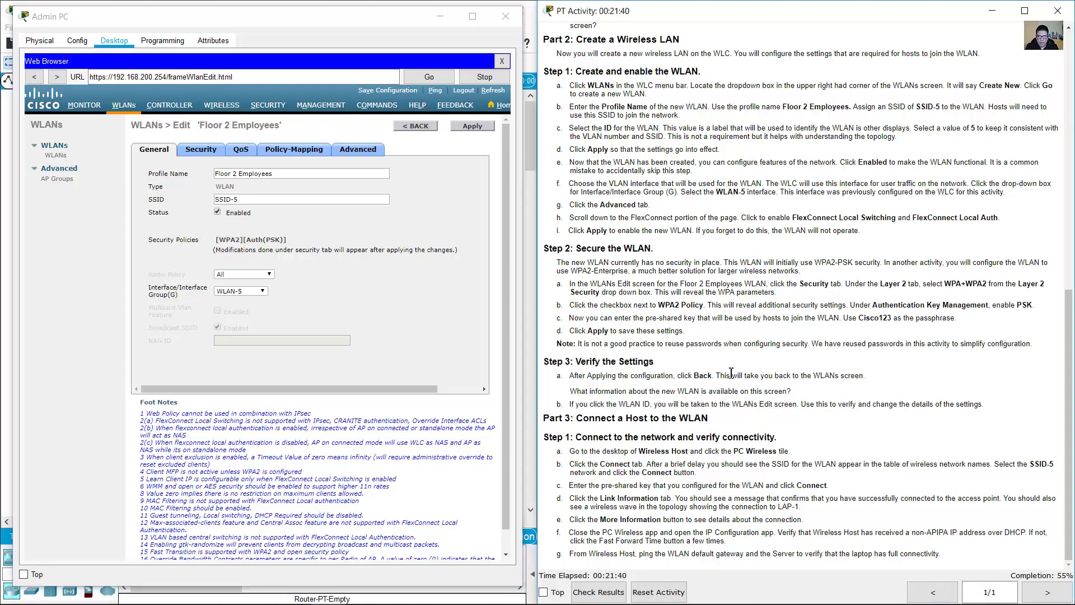
drag(583, 419, 711, 420)
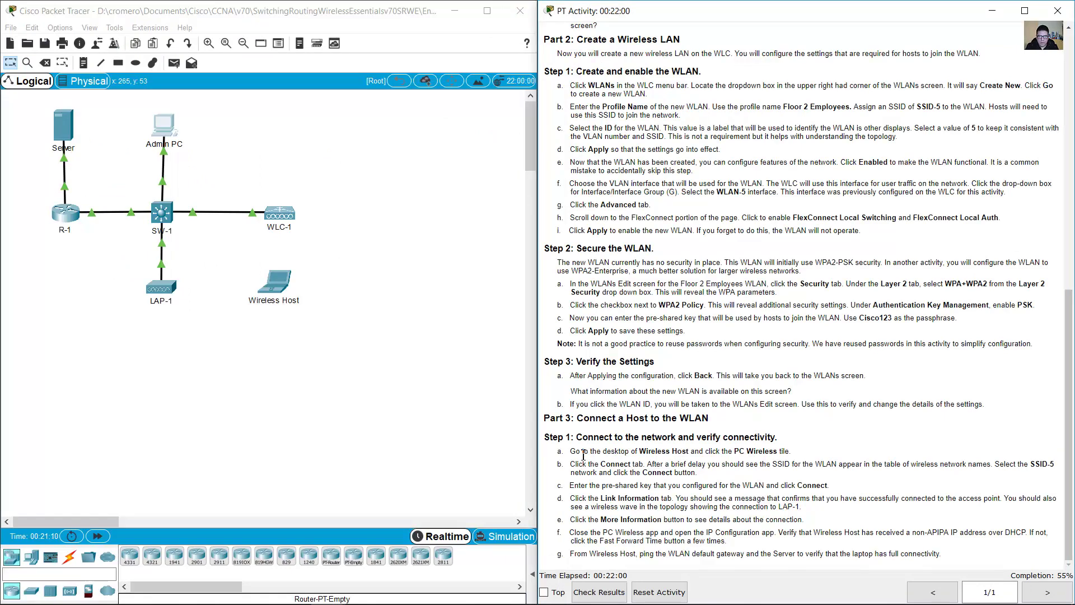
drag(582, 452, 795, 451)
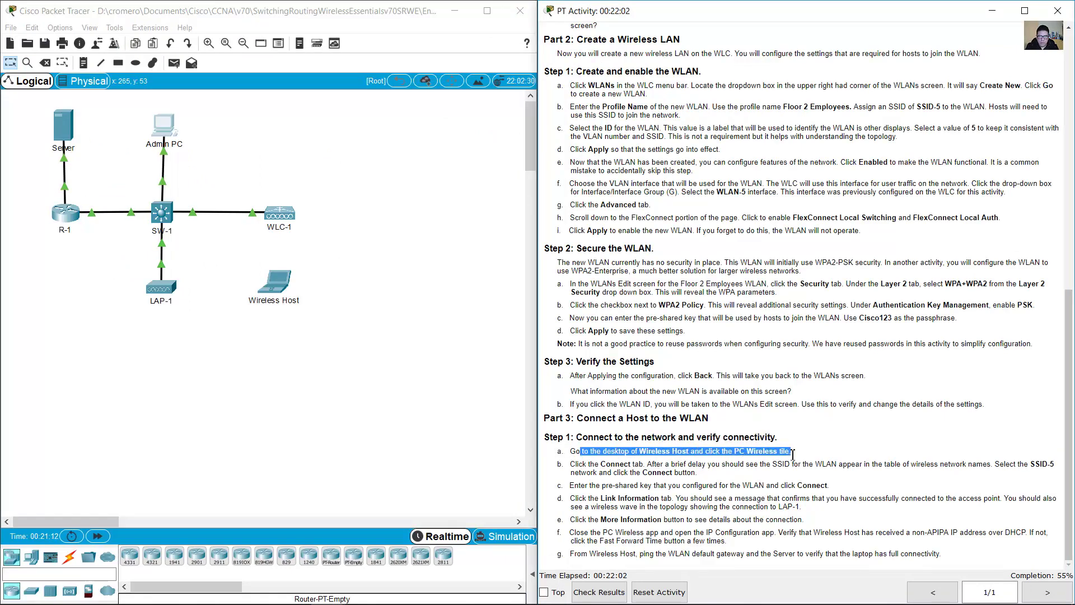
click(267, 362)
click(276, 287)
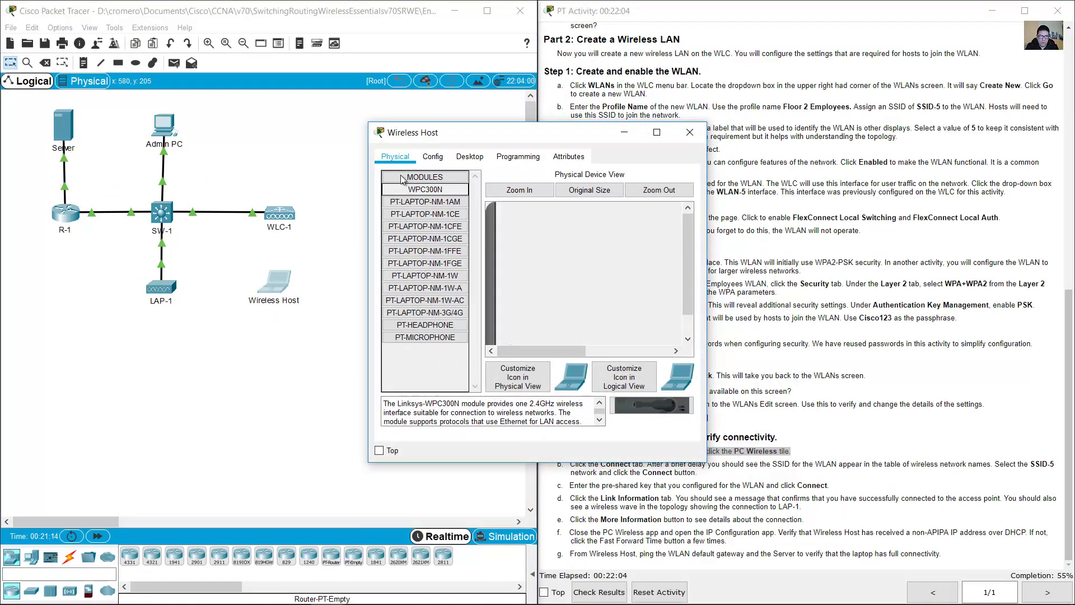
drag(445, 134, 411, 20)
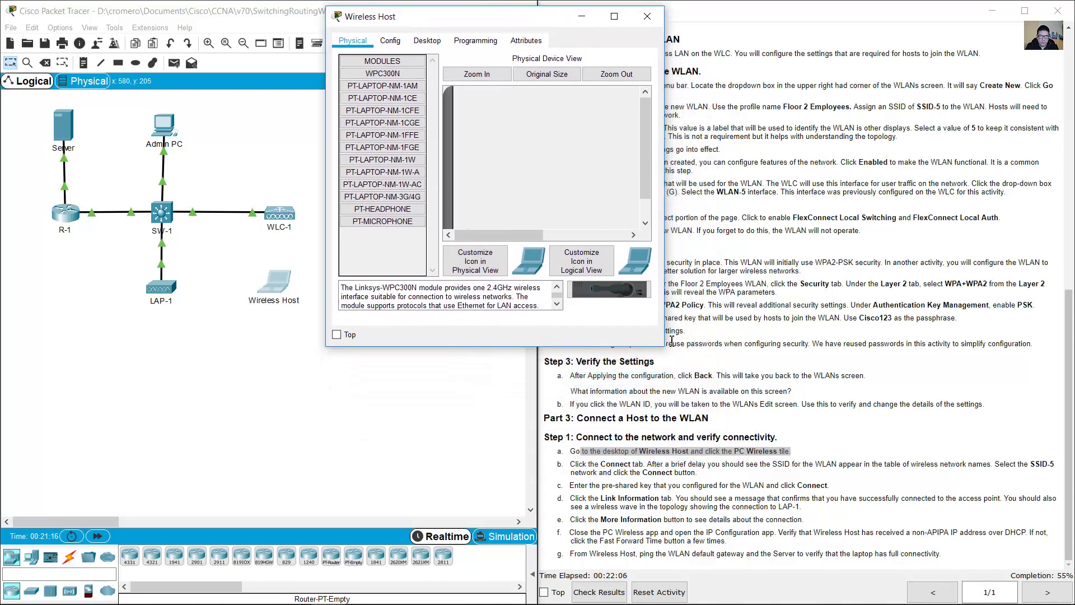
drag(661, 347, 802, 397)
click(427, 41)
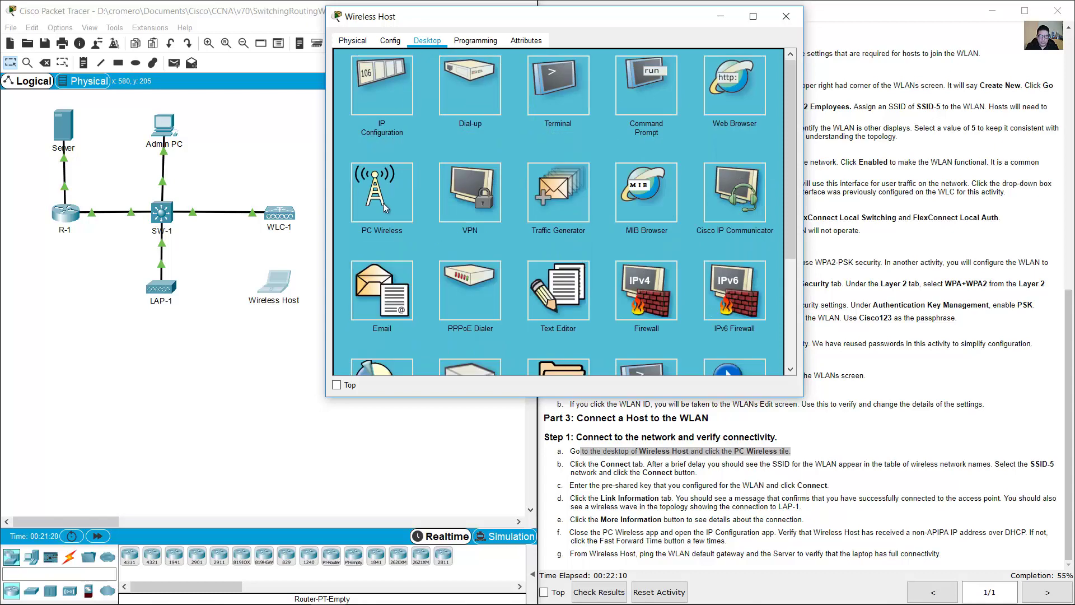
click(385, 210)
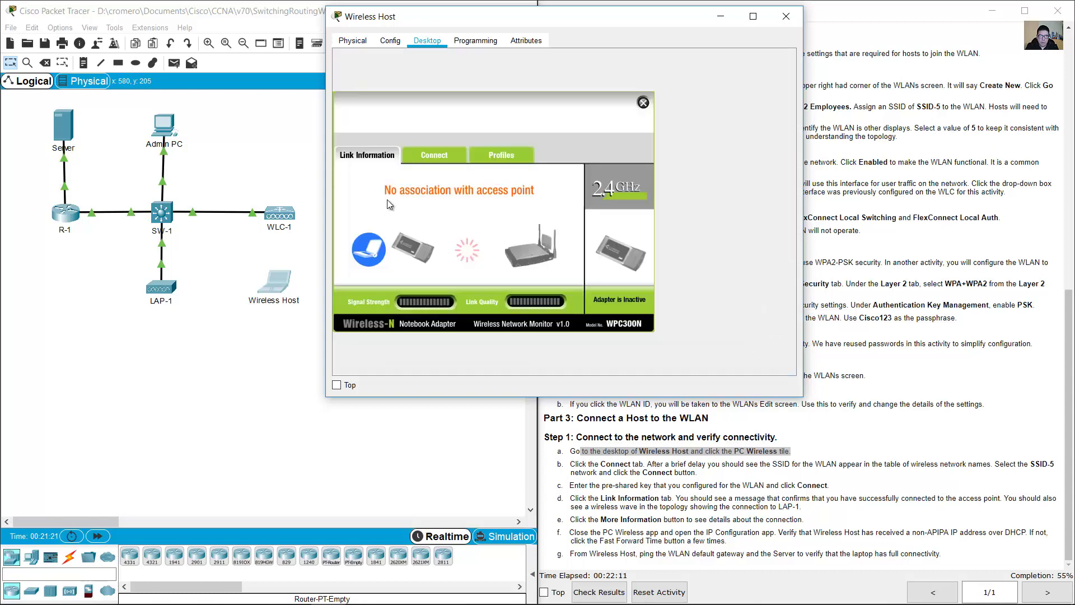
click(428, 155)
click(497, 274)
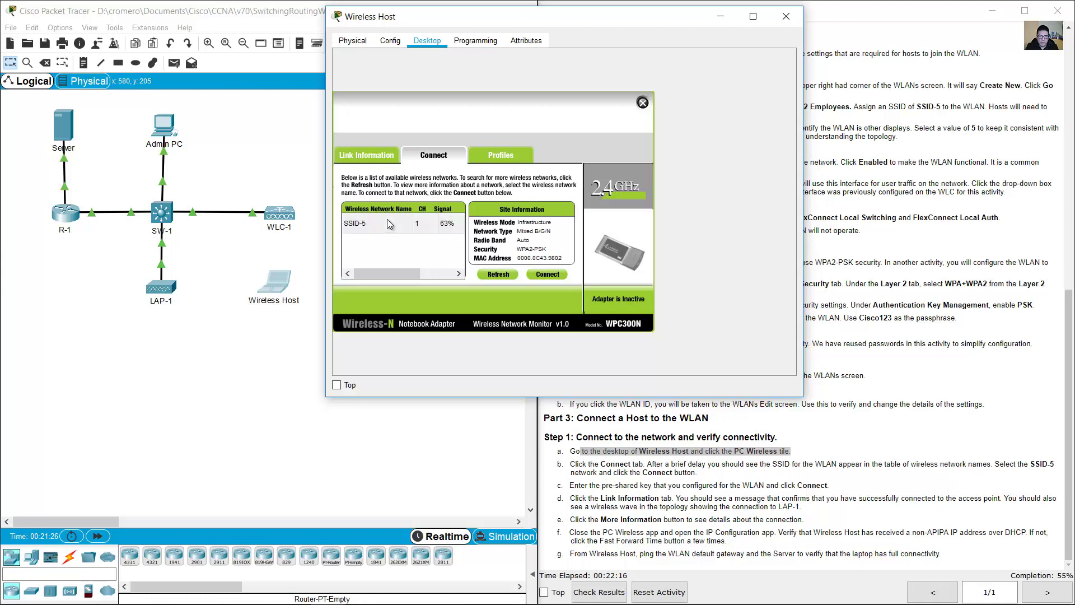
click(354, 223)
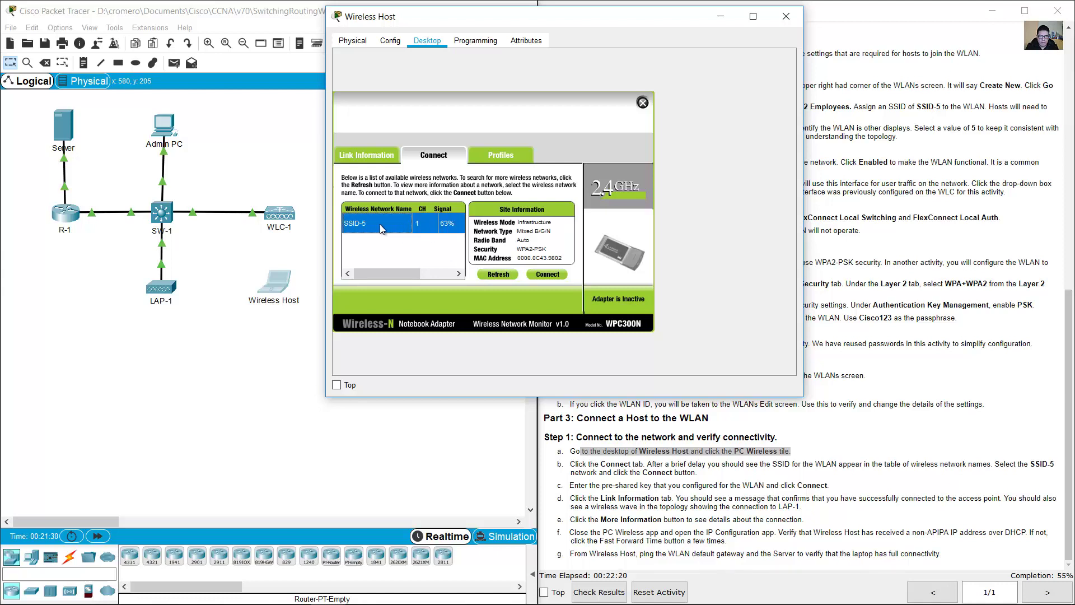
- Connect Wireless Host to SSID-5 using the WPA2 pre-shared key
click(548, 274)
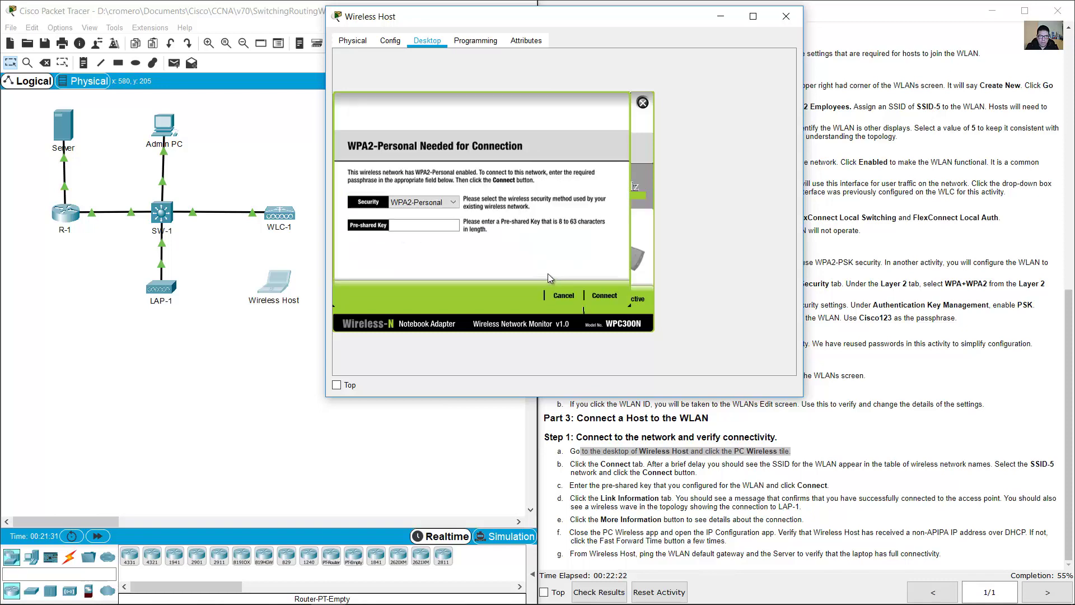
click(435, 222)
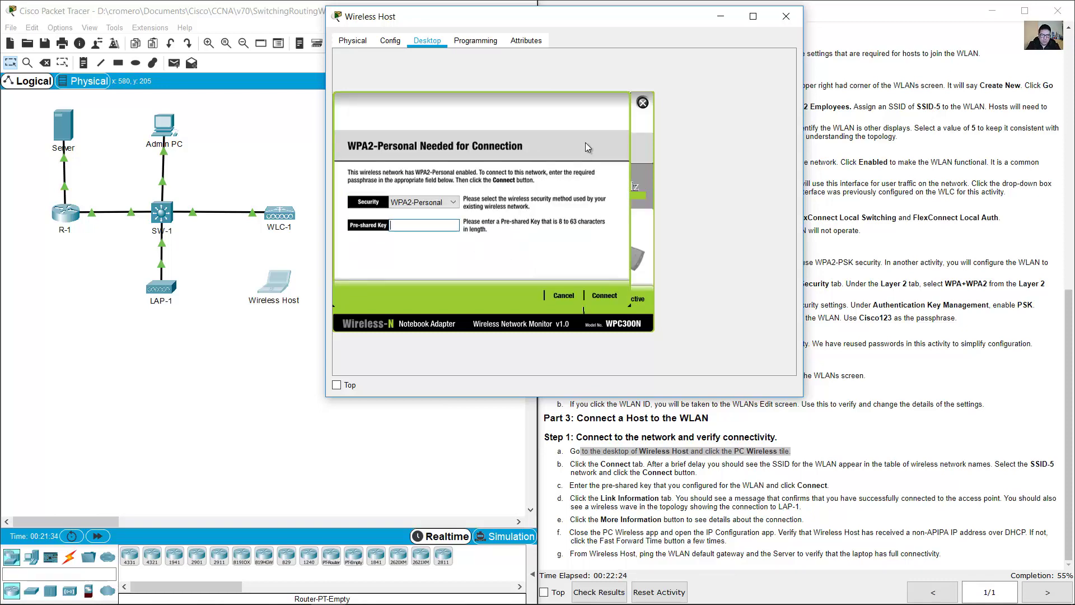
text(Cisco123)
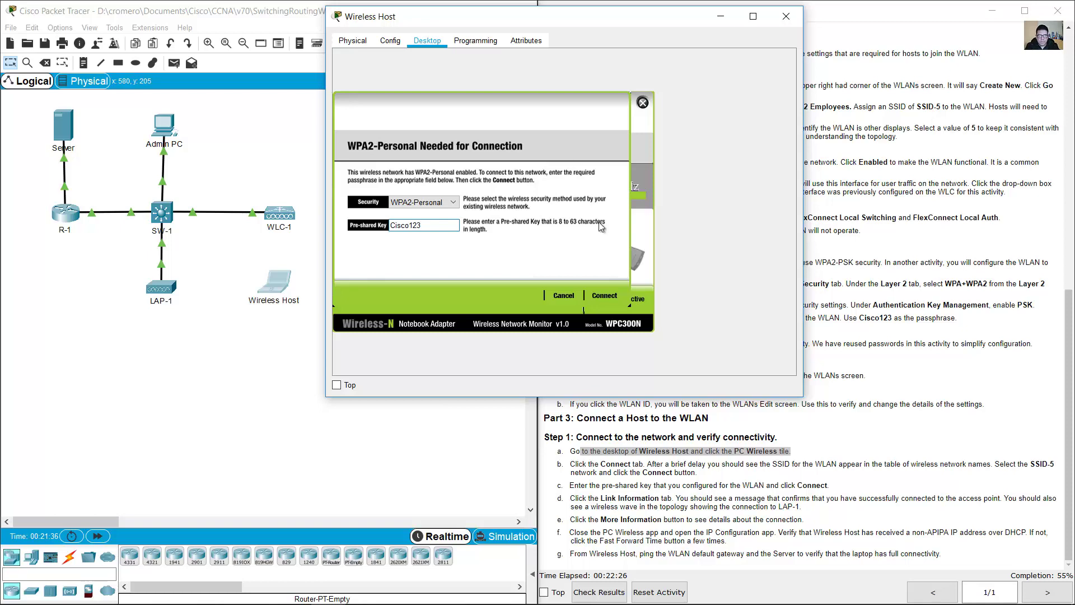
double_click(398, 226)
click(601, 294)
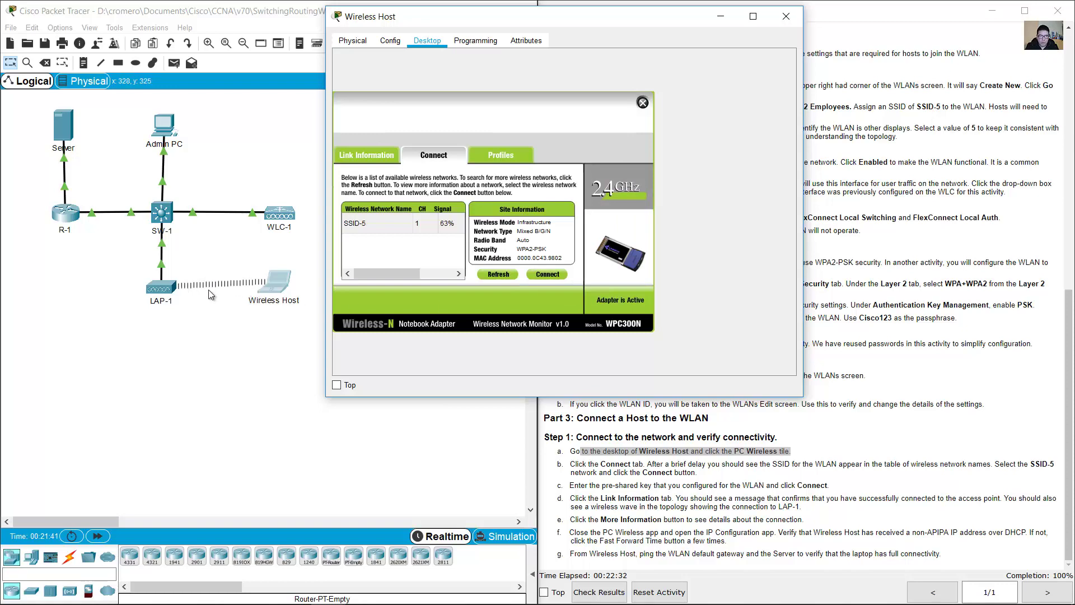
- View the detailed link information showing 192.168.5.2 and gateway 192.168.5.1, then read step f
click(362, 155)
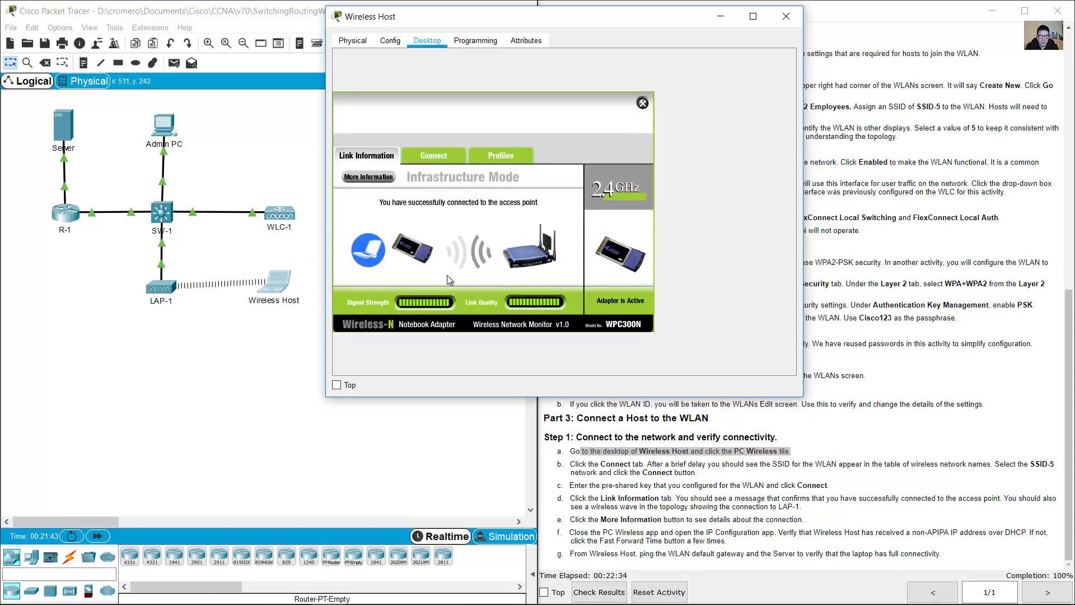
click(379, 181)
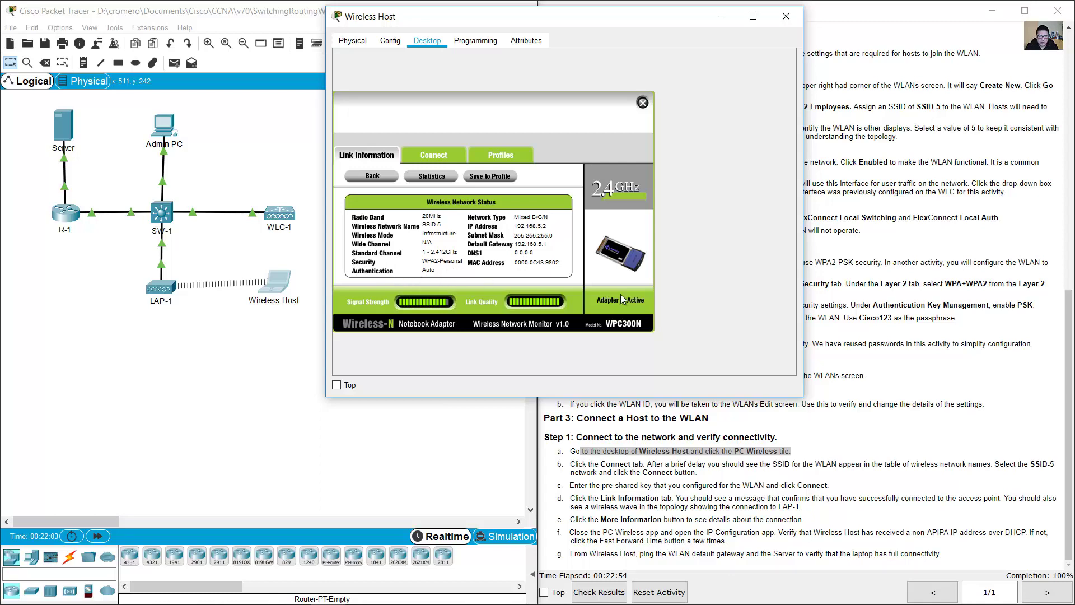
click(848, 463)
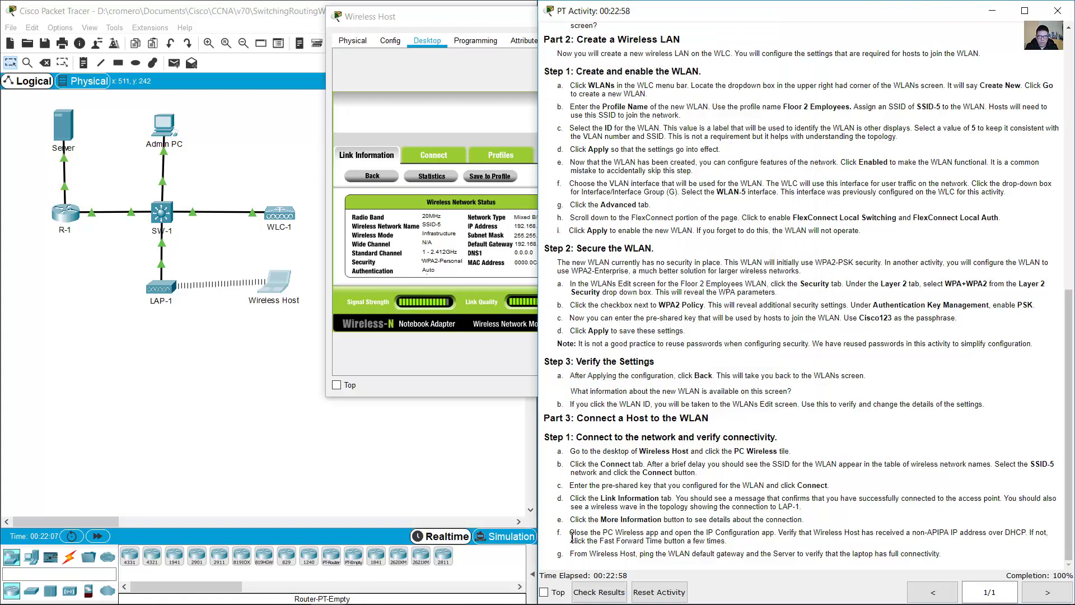
drag(571, 536, 777, 537)
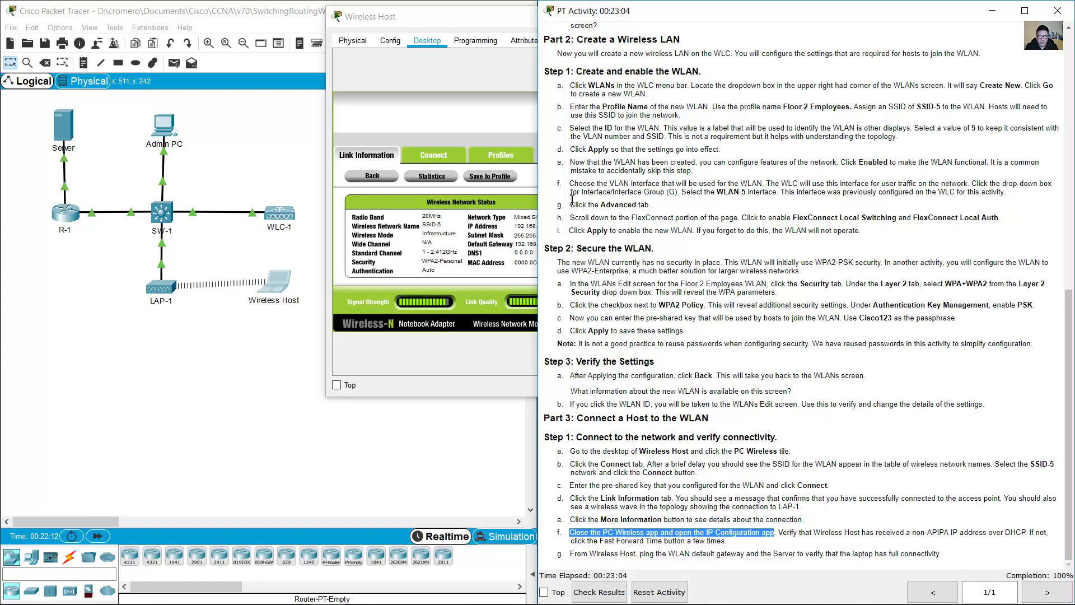
- Open Wireless Host's IP Configuration to see DHCP address 192.168.5.2 and gateway 192.168.5.1
click(512, 141)
click(643, 104)
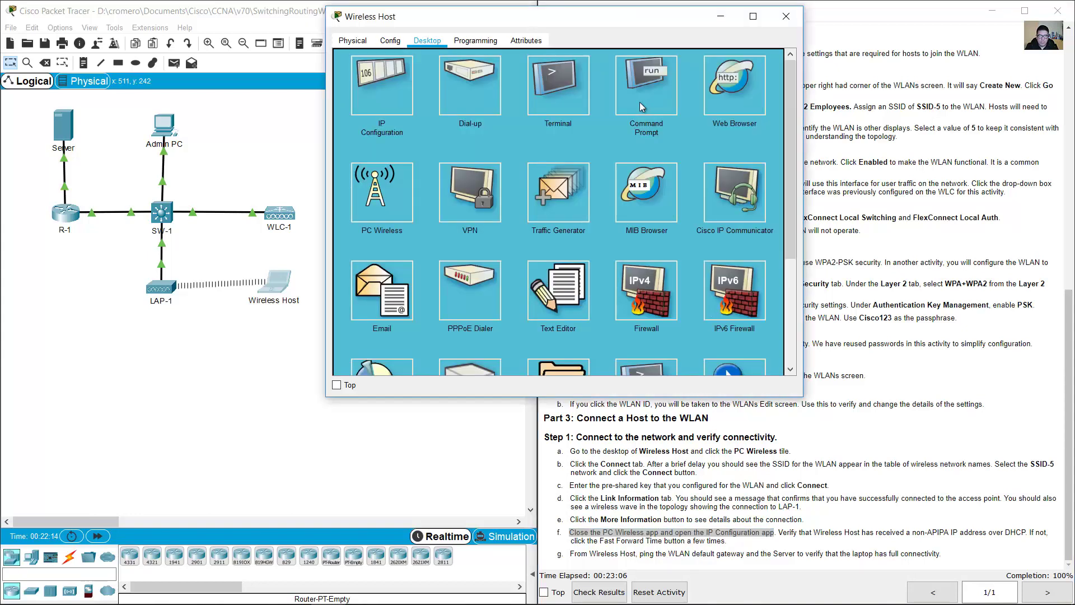
click(383, 99)
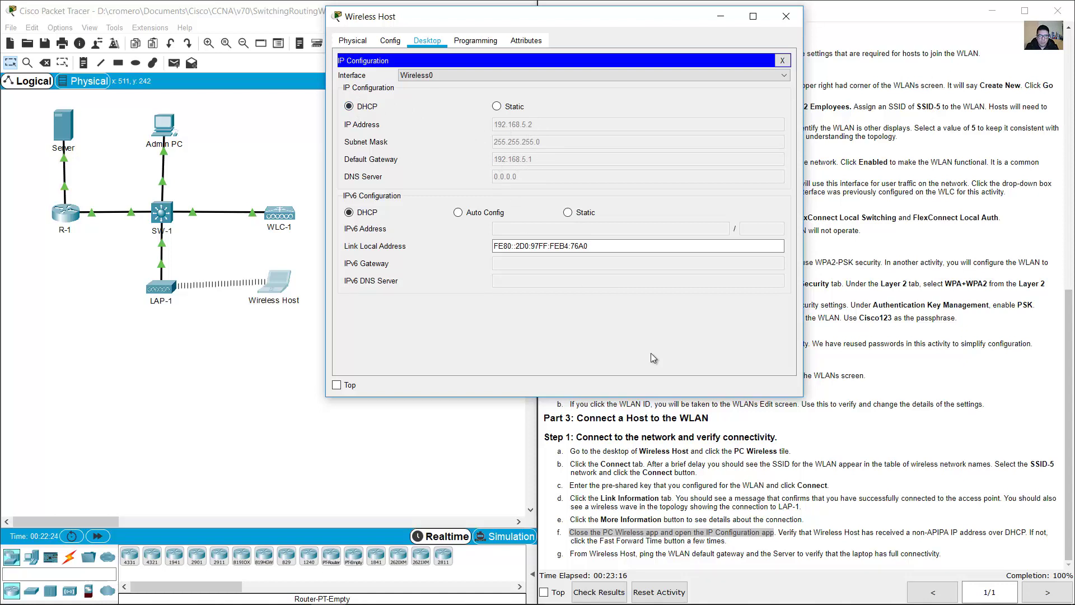
click(789, 538)
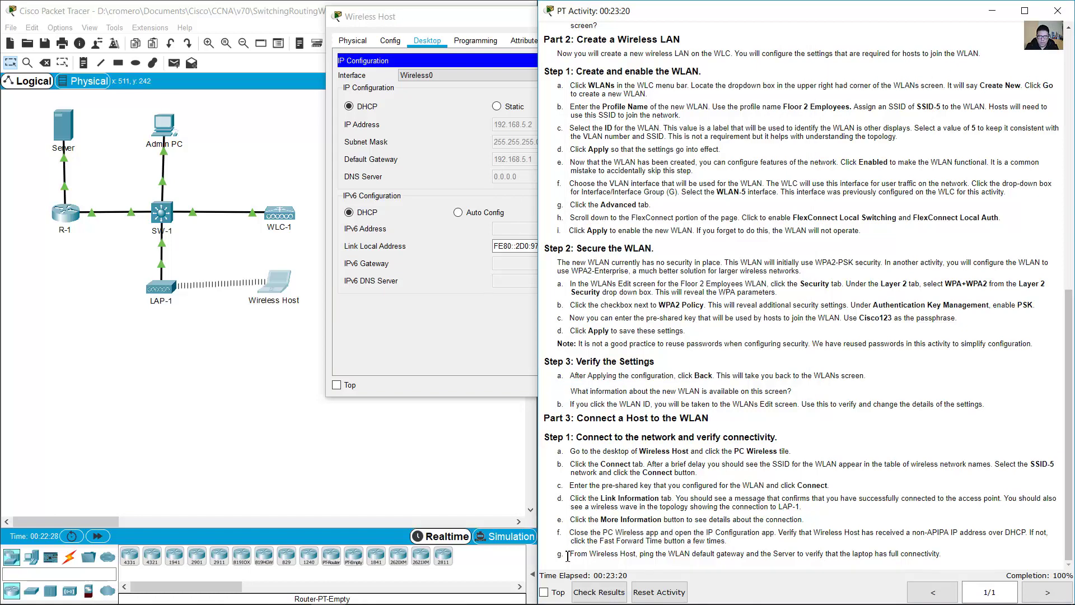
drag(596, 557, 949, 553)
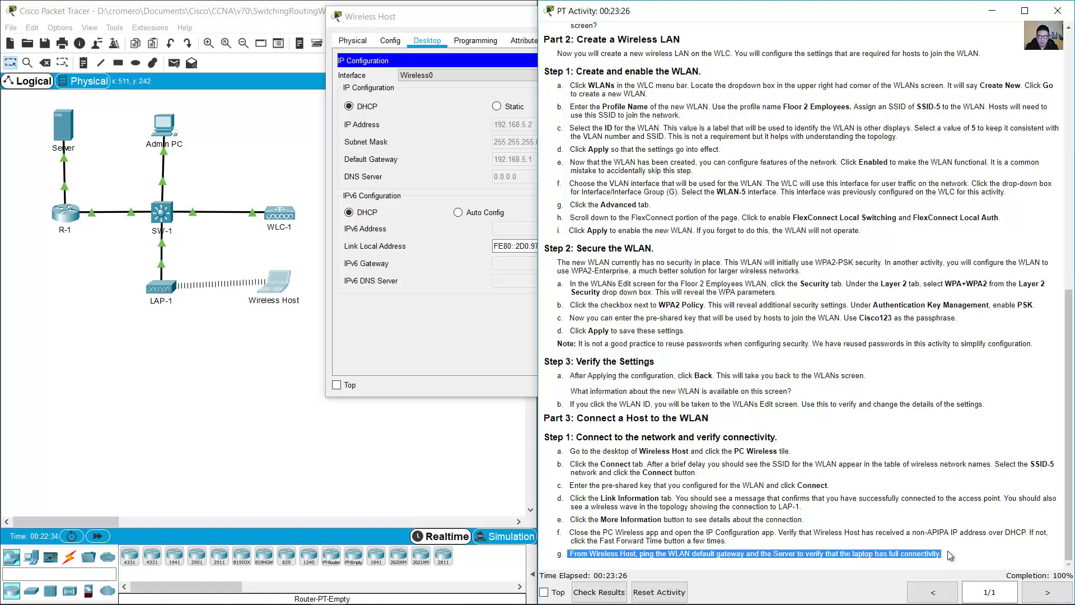
click(502, 303)
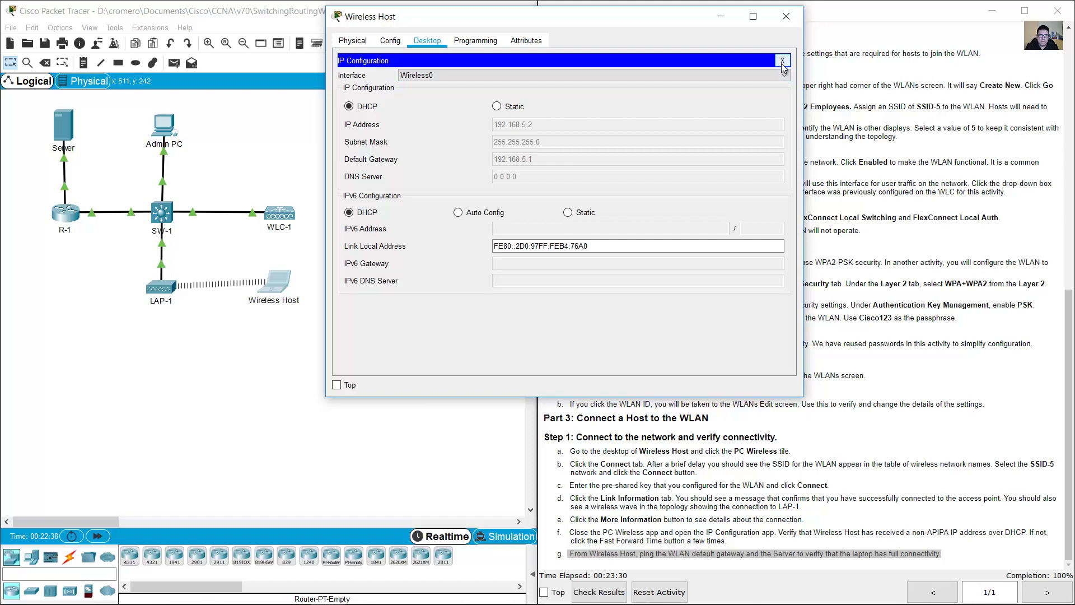
- Run ipconfig and ping gateway 192.168.5.1 from Wireless Host's Command Prompt
click(783, 61)
click(652, 120)
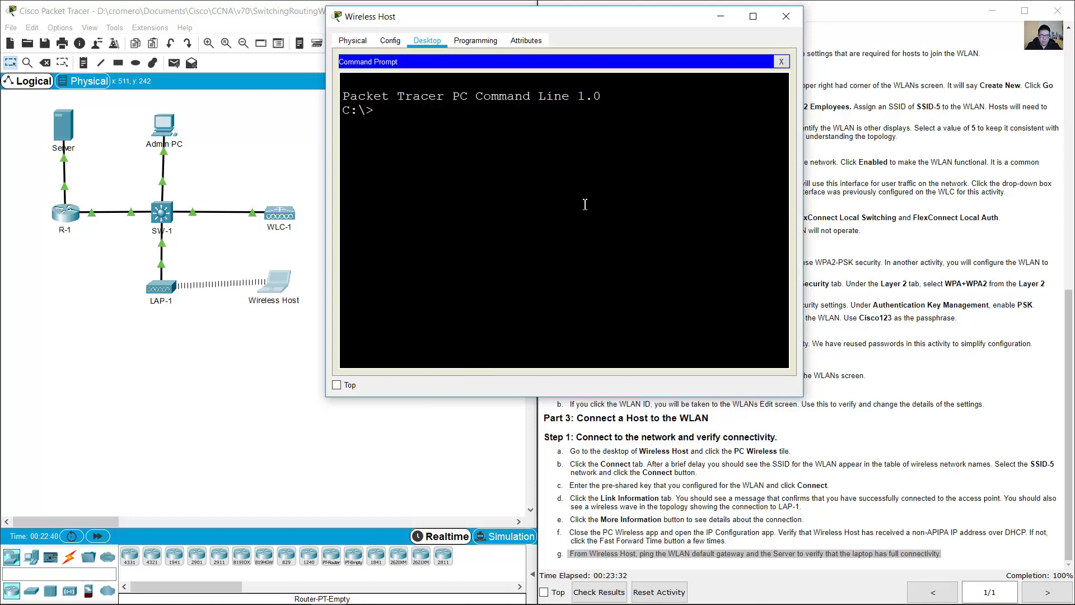
text(ipconfig)
key(Return)
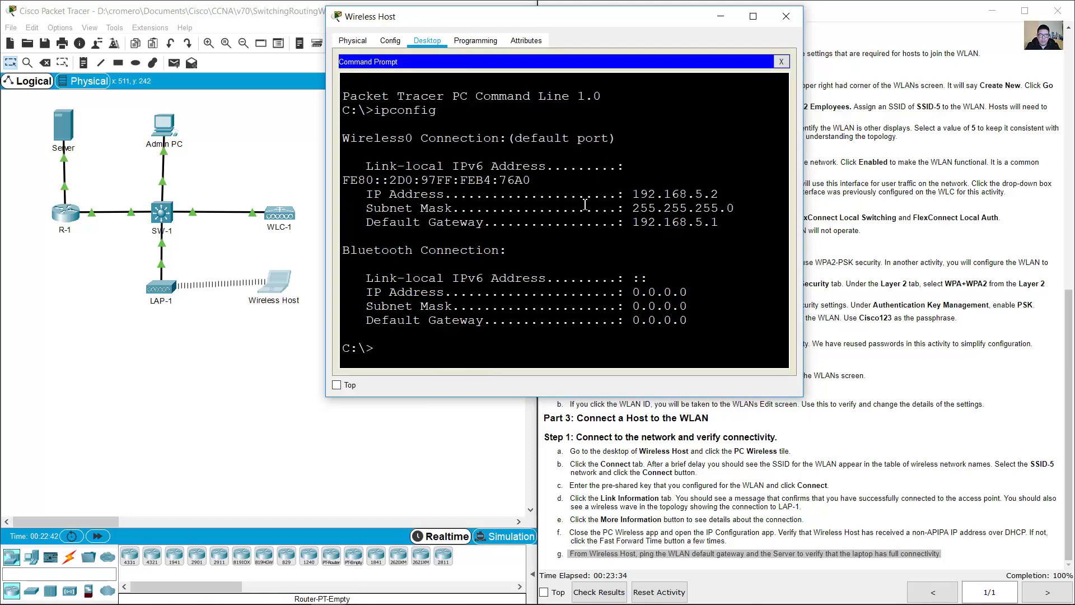
drag(721, 227, 358, 227)
click(693, 225)
text(ping 19)
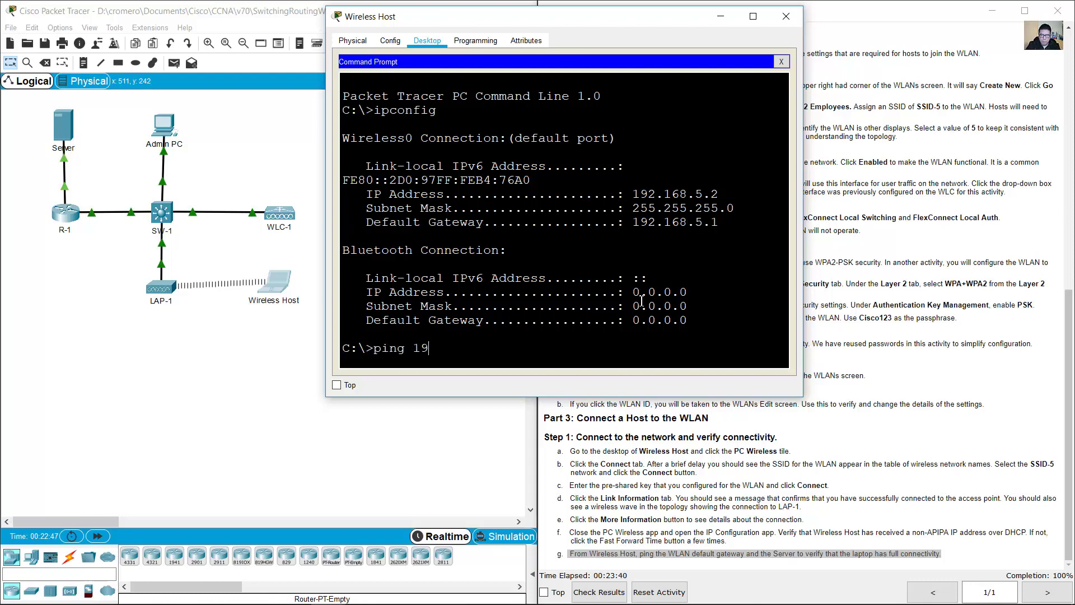
text(2.168.5.1)
key(Return)
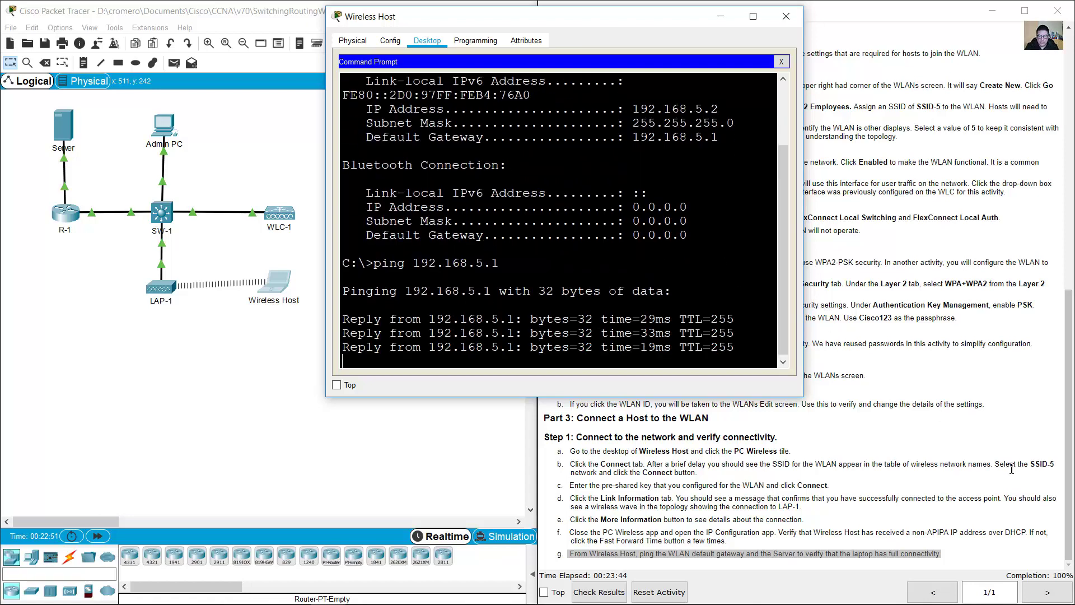
- Look up the Server address 172.31.1.254 in the topology and ping it successfully
click(121, 173)
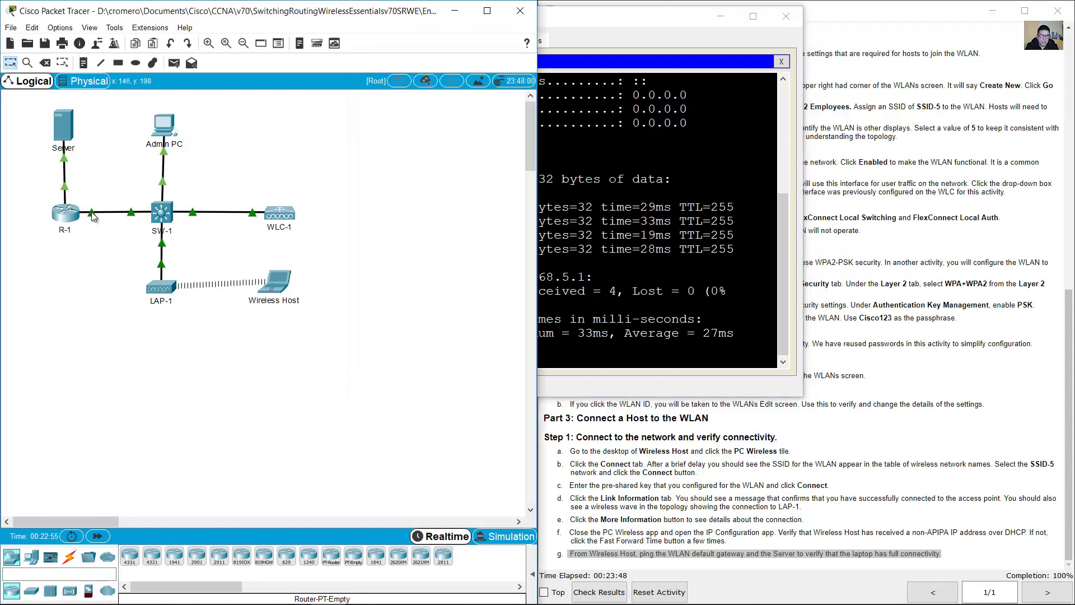
mouse_move(93, 217)
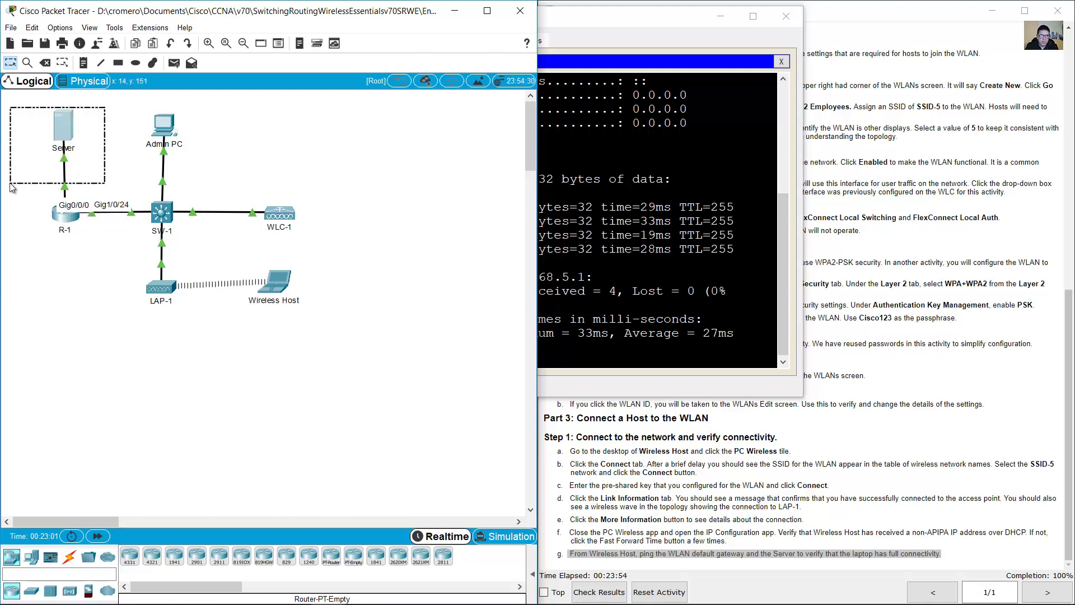
drag(1070, 342, 977, 93)
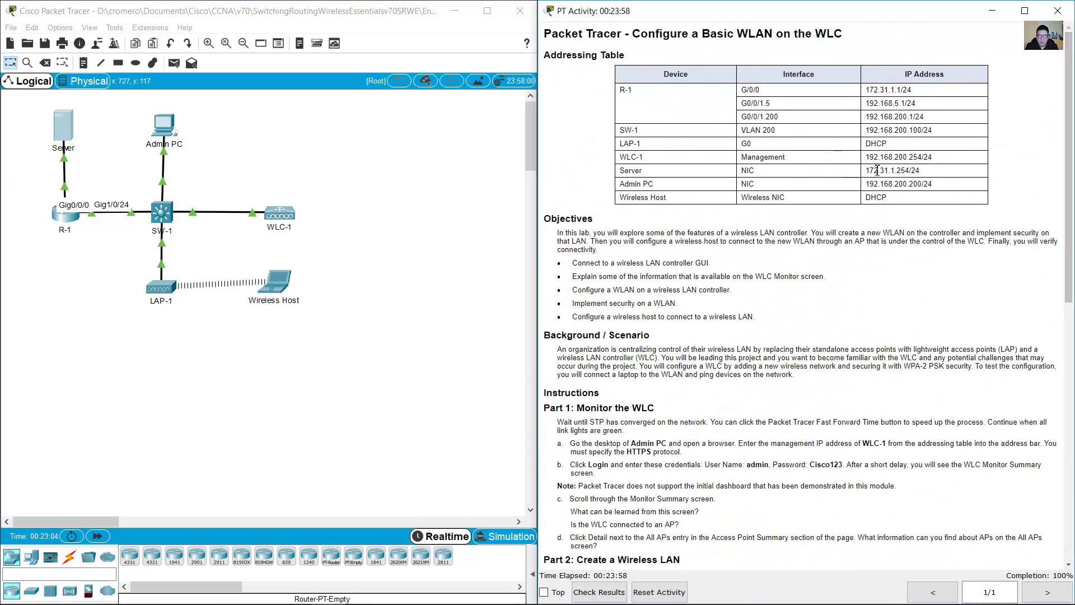
drag(867, 172, 921, 172)
click(273, 283)
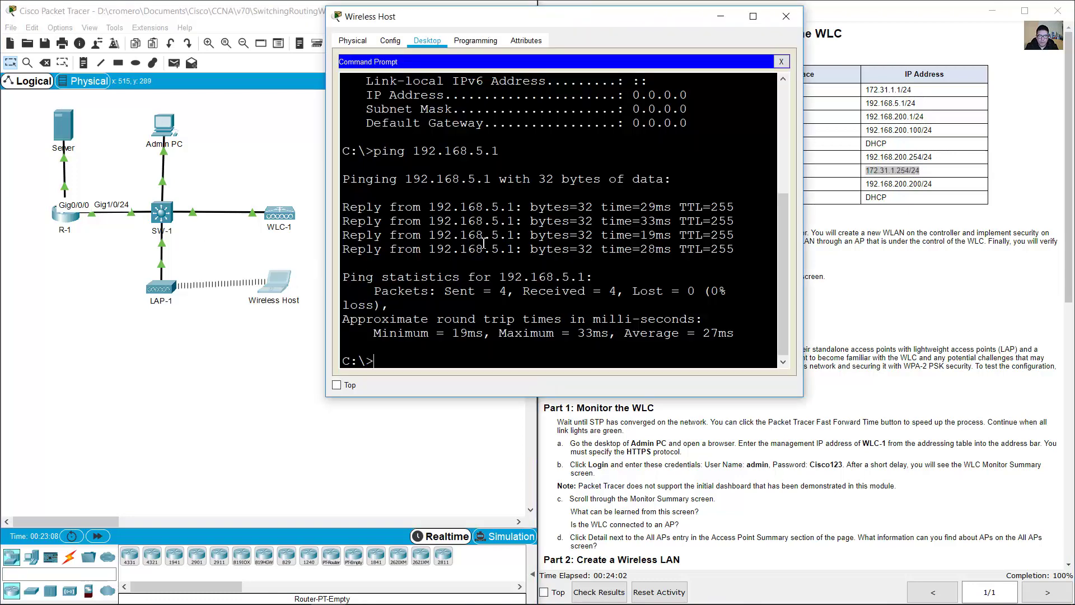
text(ping 17)
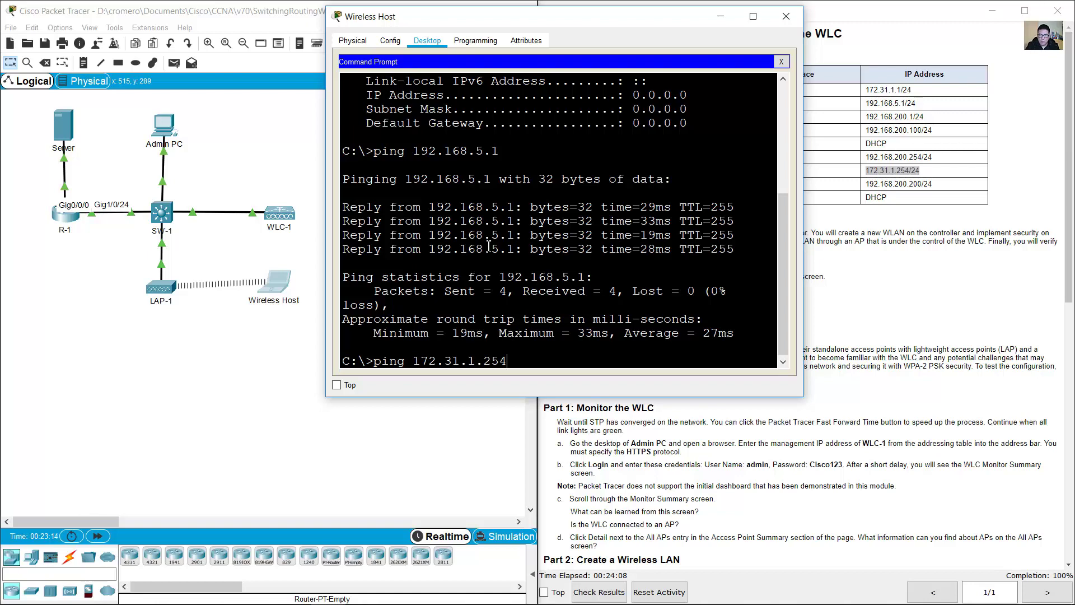
text(2.31.1.254)
key(Return)
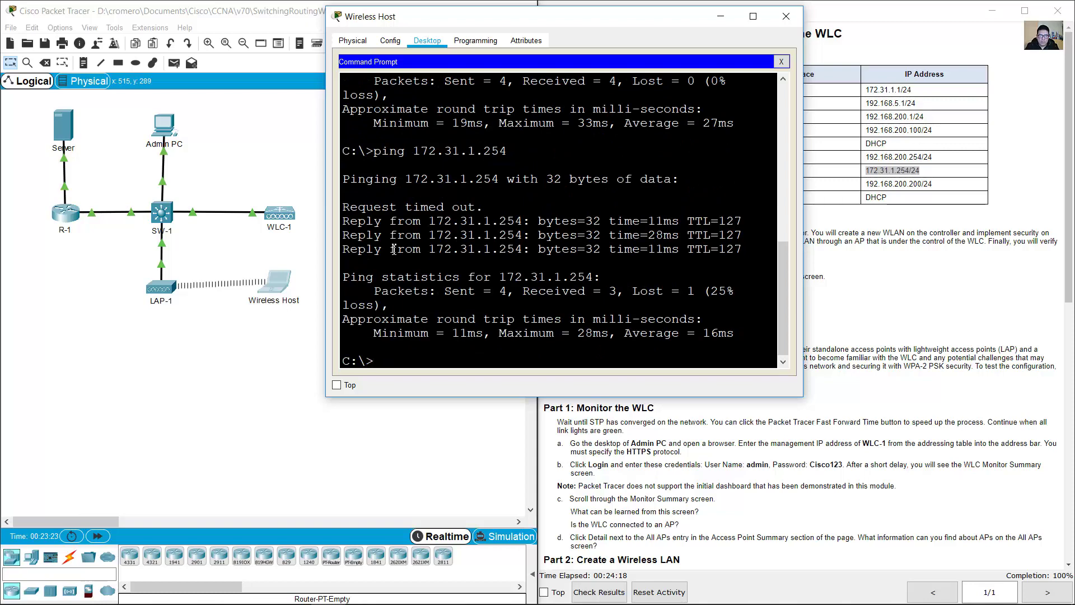
drag(342, 219, 509, 266)
click(611, 357)
- Minimize the Wireless Host window and open the File menu
click(720, 16)
scroll(857, 446, down, 15)
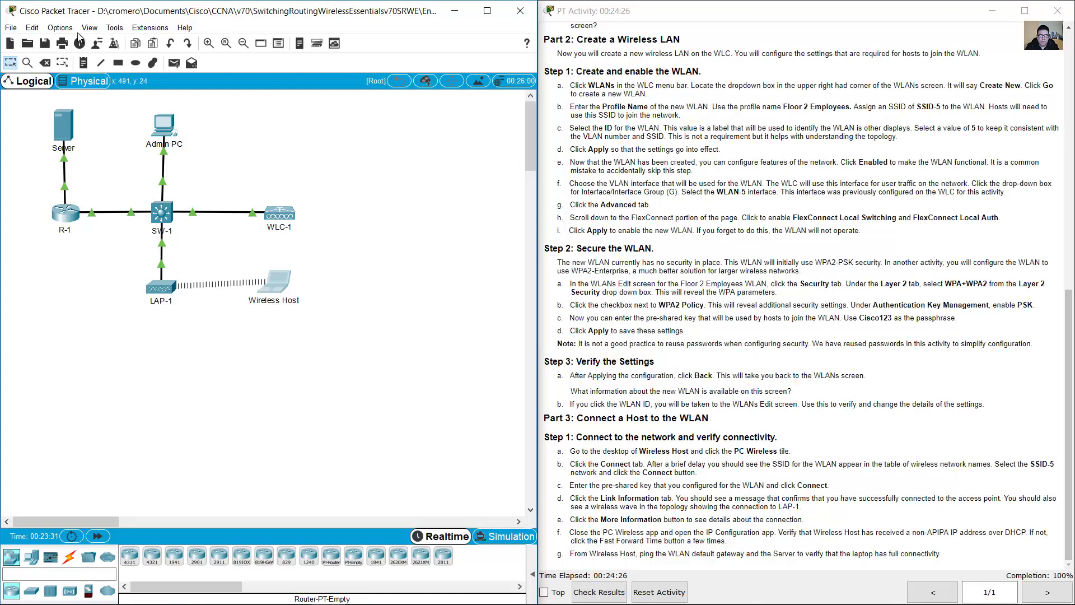
click(11, 27)
key(Escape)
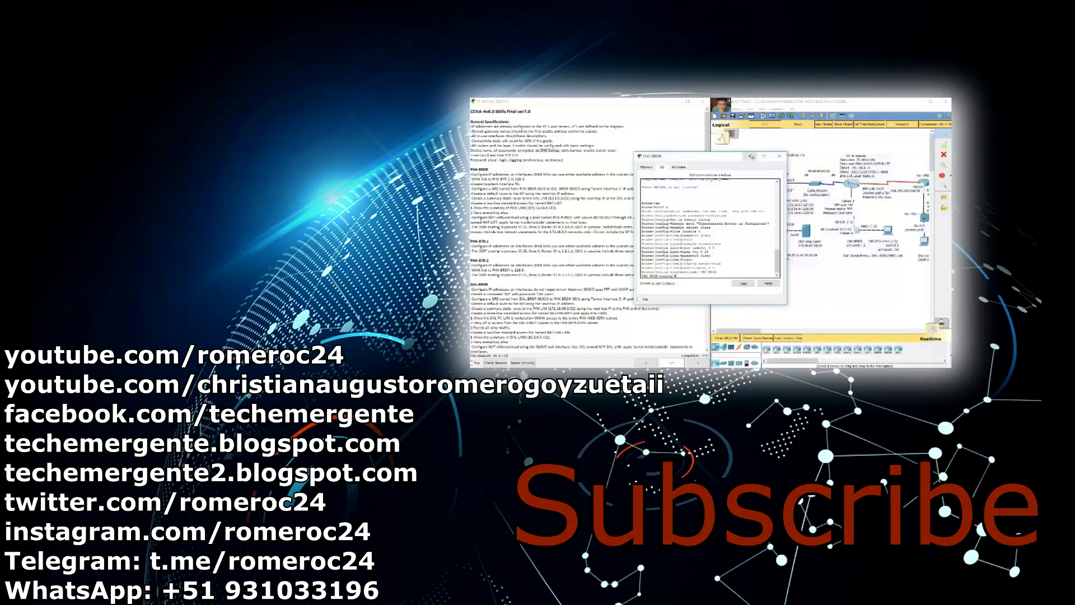